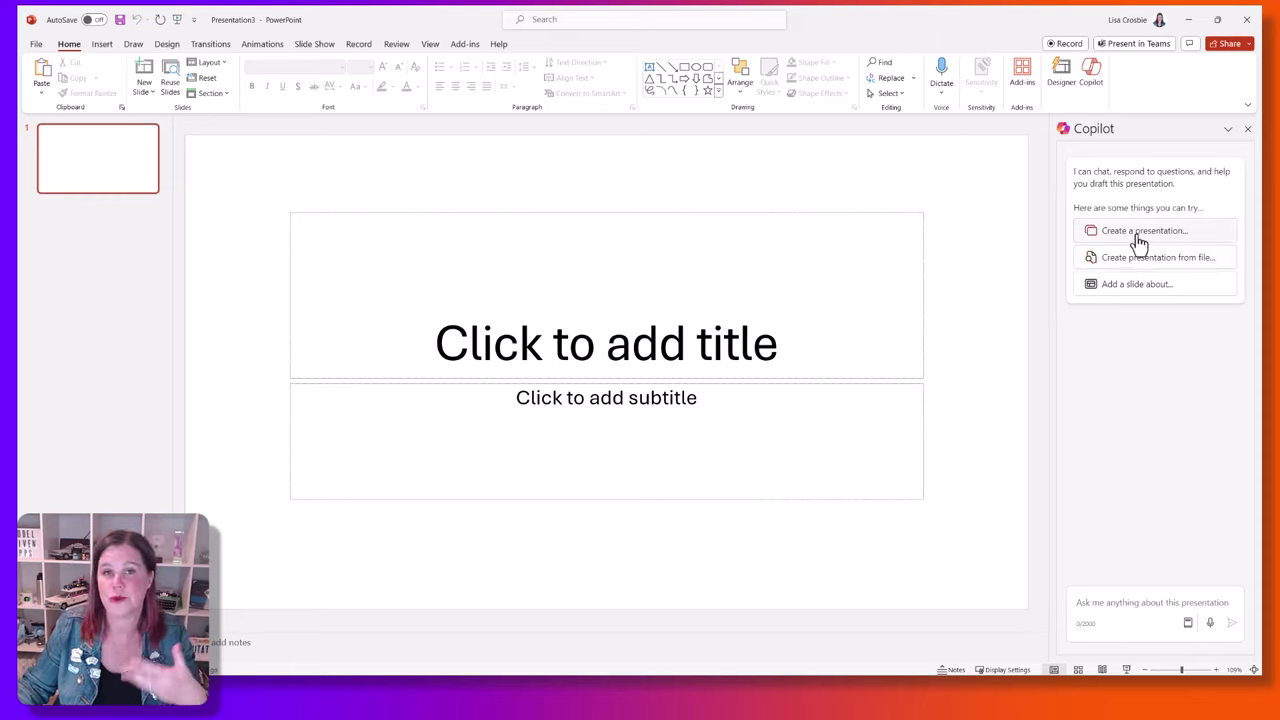
# Ask Copilot to create a presentation about travelling to Melbourne, Australia.
pyautogui.click(1140, 243)
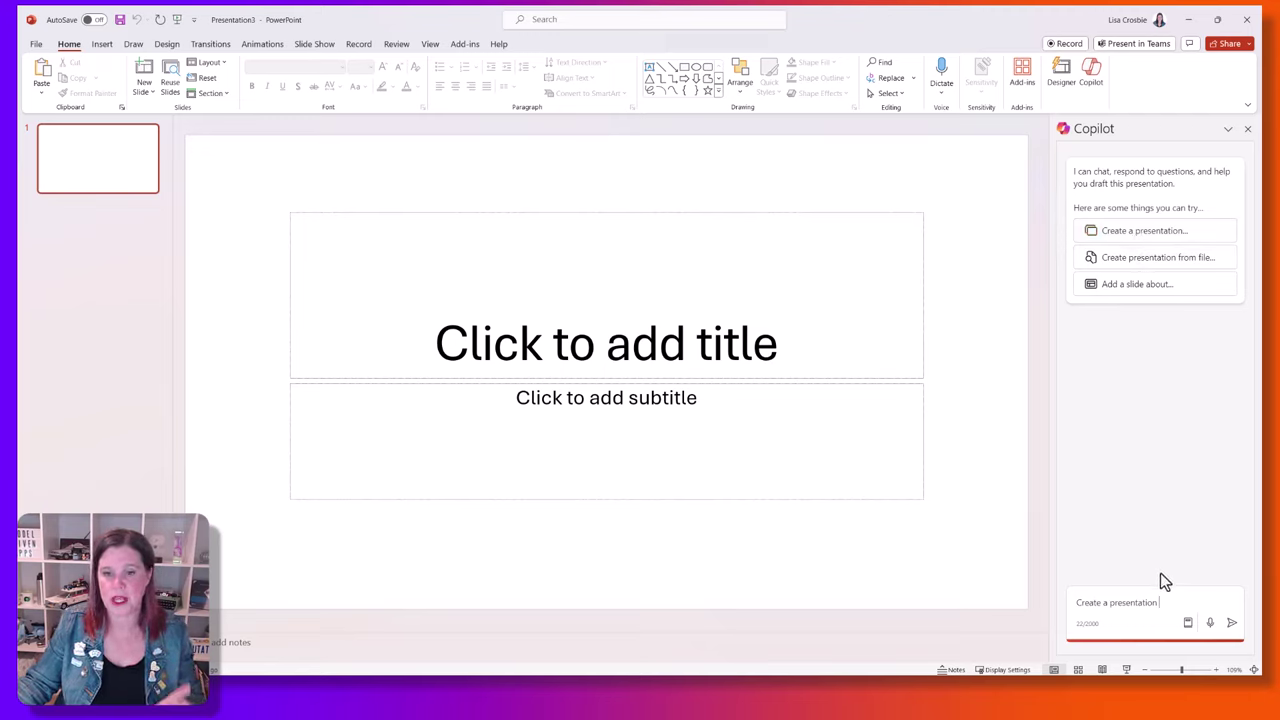
pyautogui.moveTo(1166, 605); pyautogui.dragTo(1000, 593)
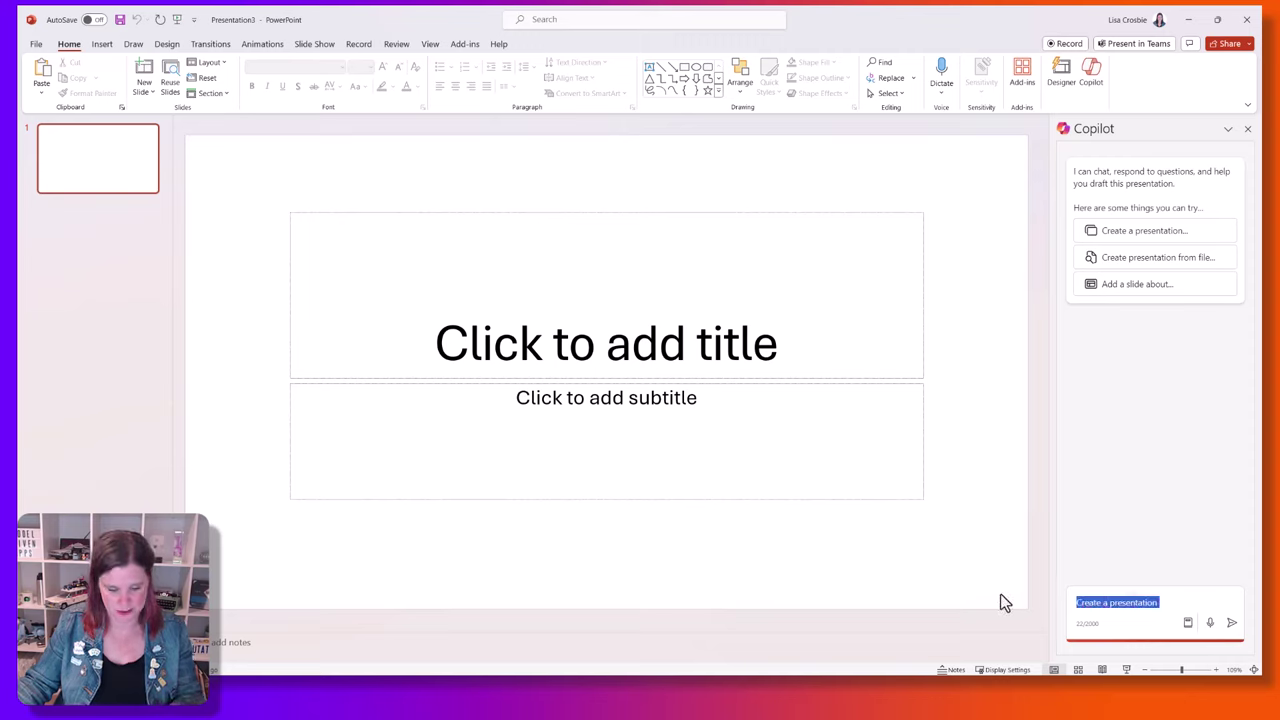
pyautogui.write('Create a presentation about travelling to Melbourne Australia')
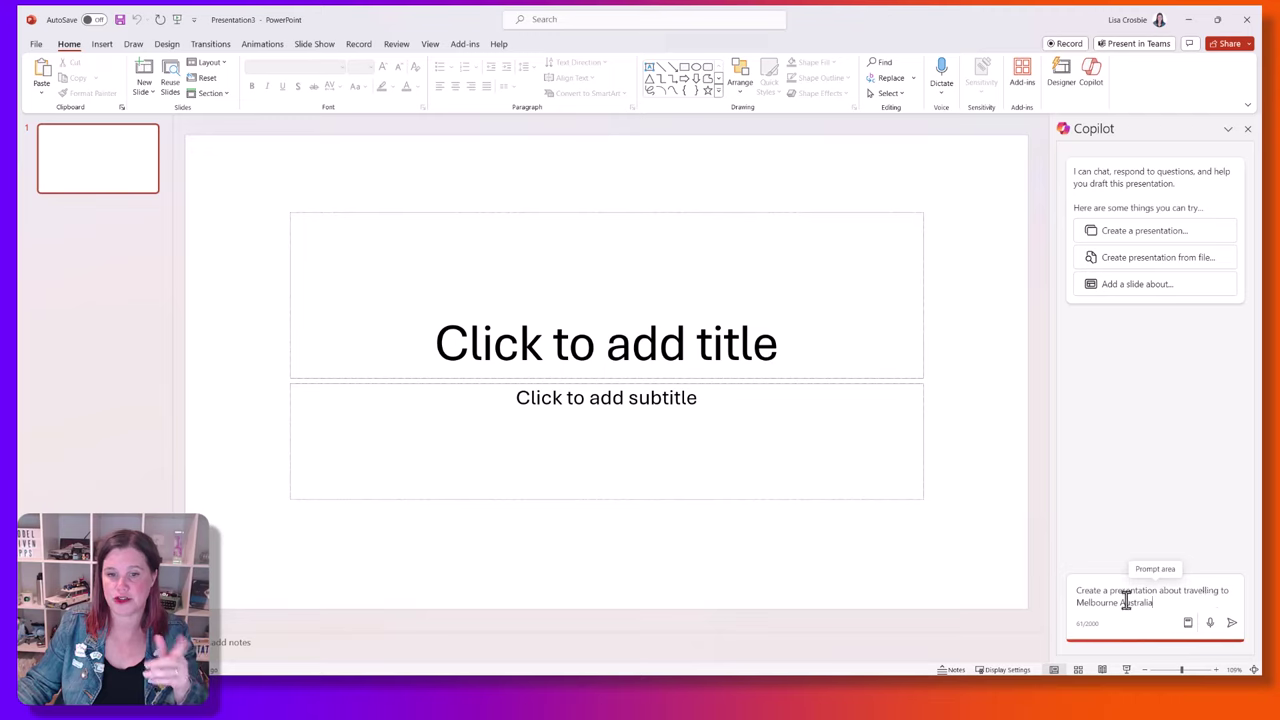
pyautogui.click(1231, 622)
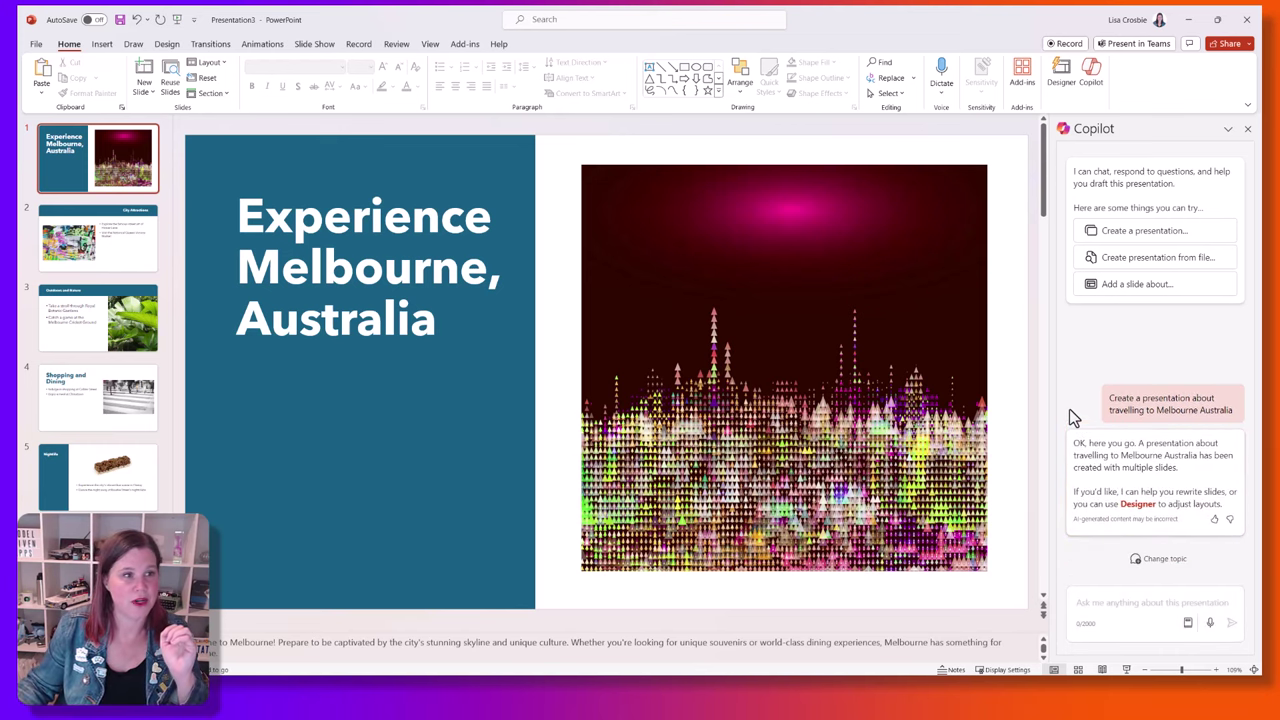
# Review the City Attractions, Outdoors and Nature, Shopping and Dining, and Nightlife slides, then return to the title slide.
pyautogui.click(148, 249)
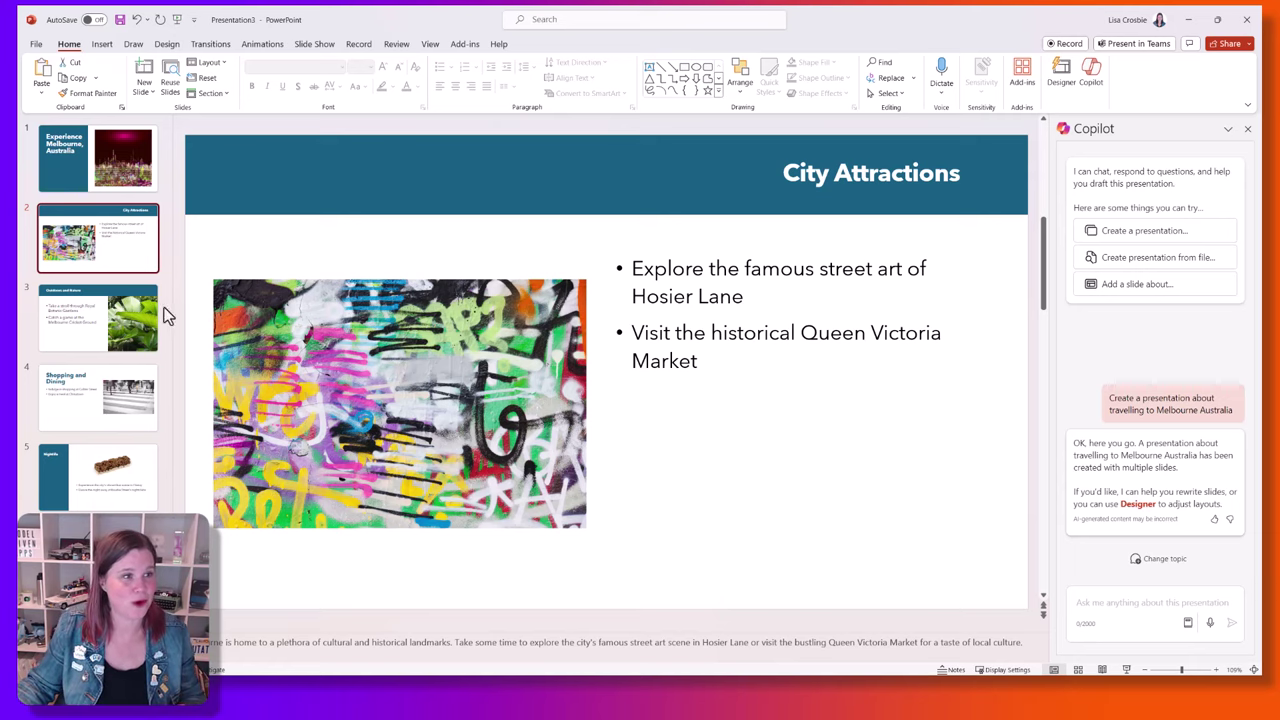
pyautogui.click(100, 314)
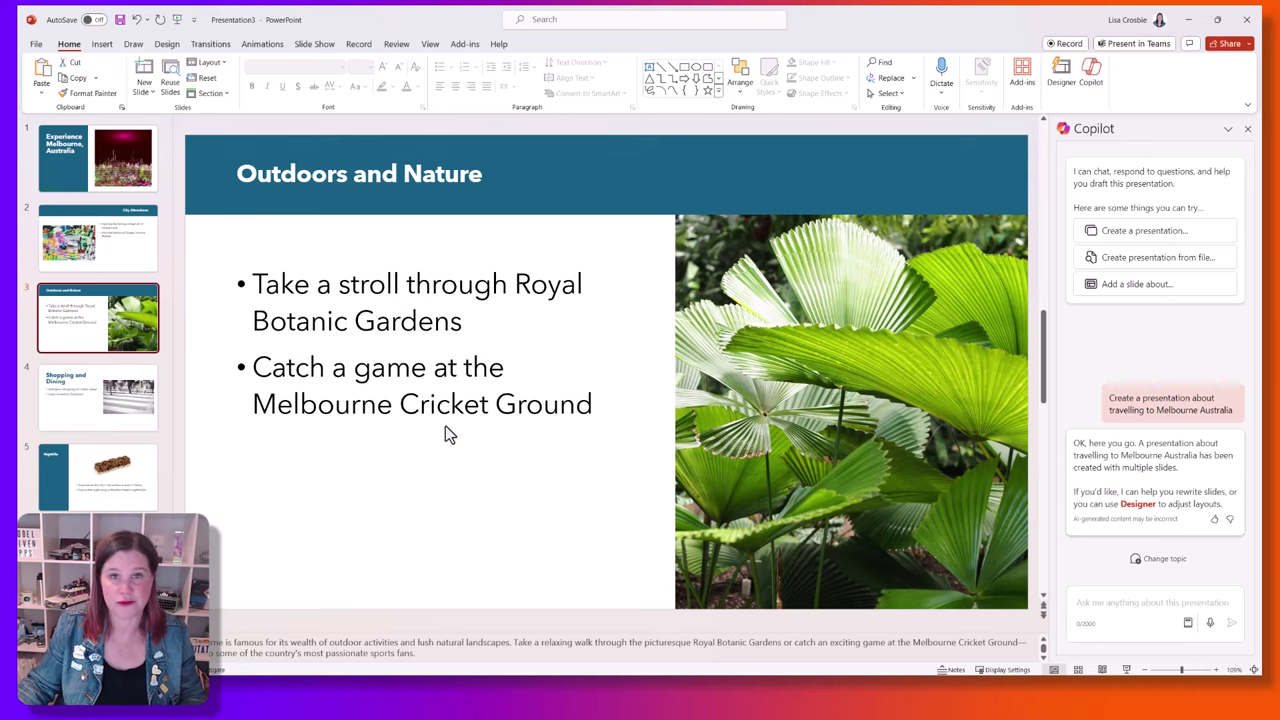
pyautogui.click(130, 397)
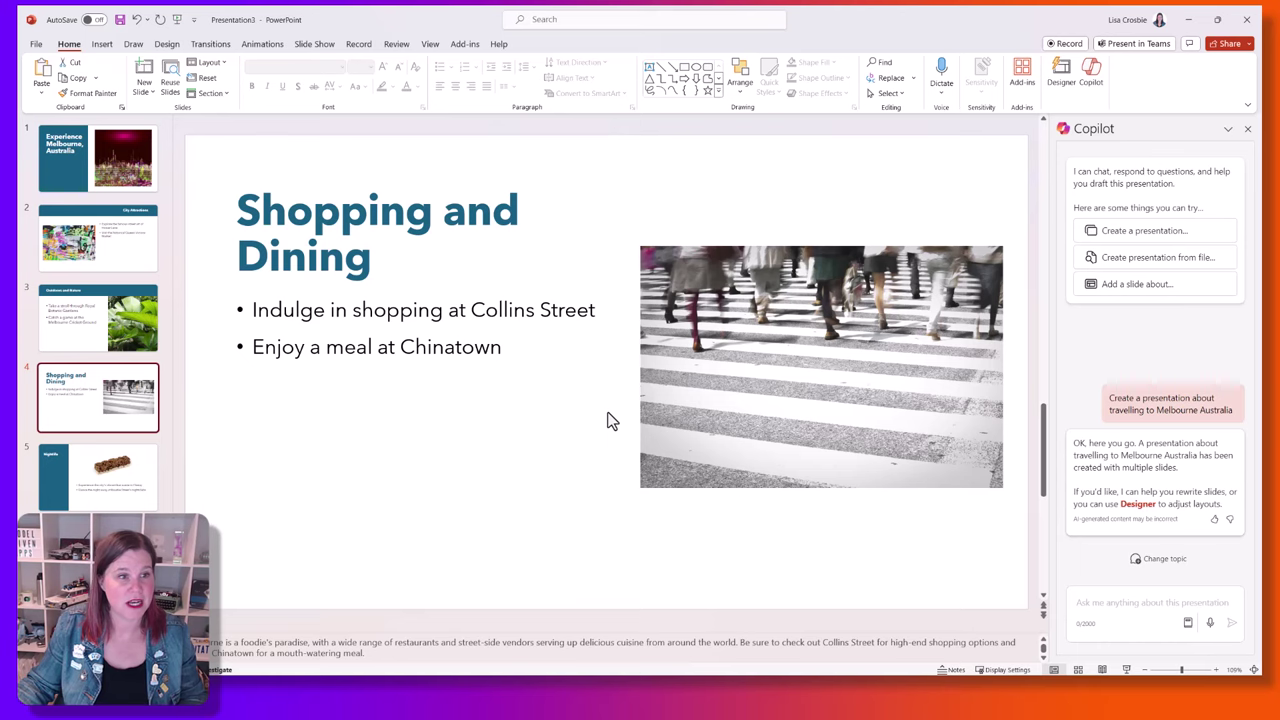
pyautogui.click(64, 484)
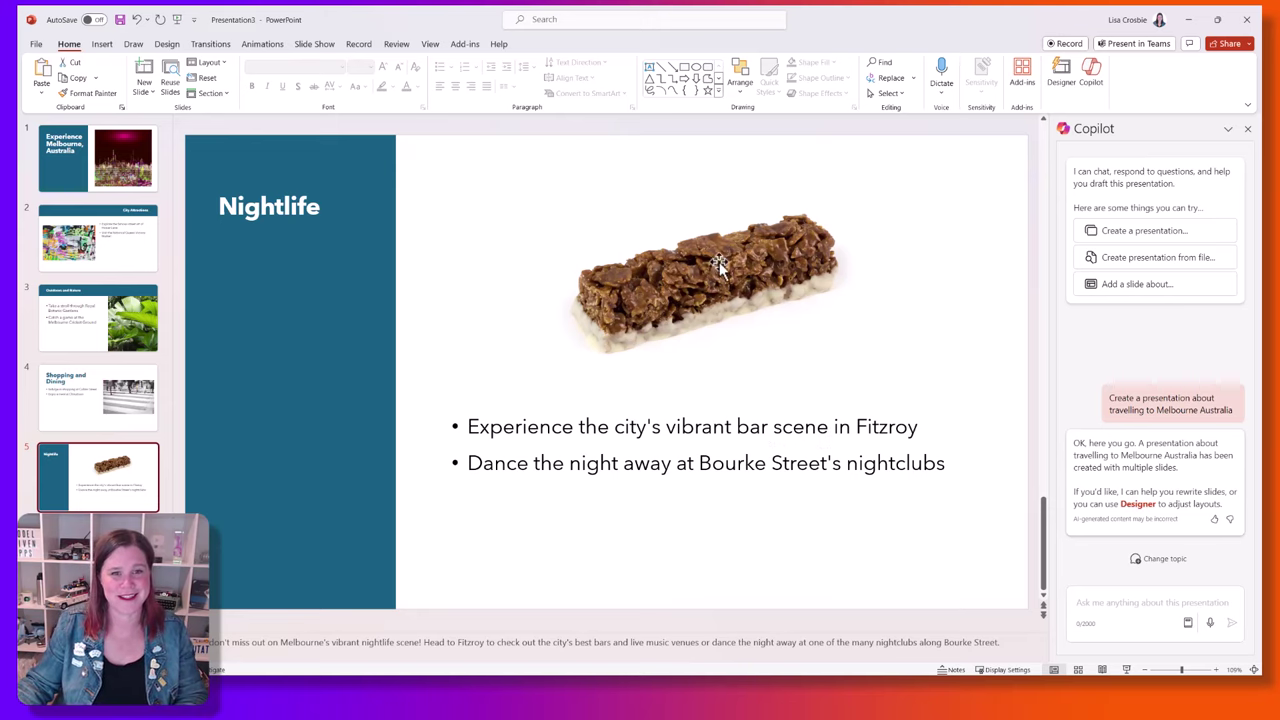
pyautogui.click(61, 172)
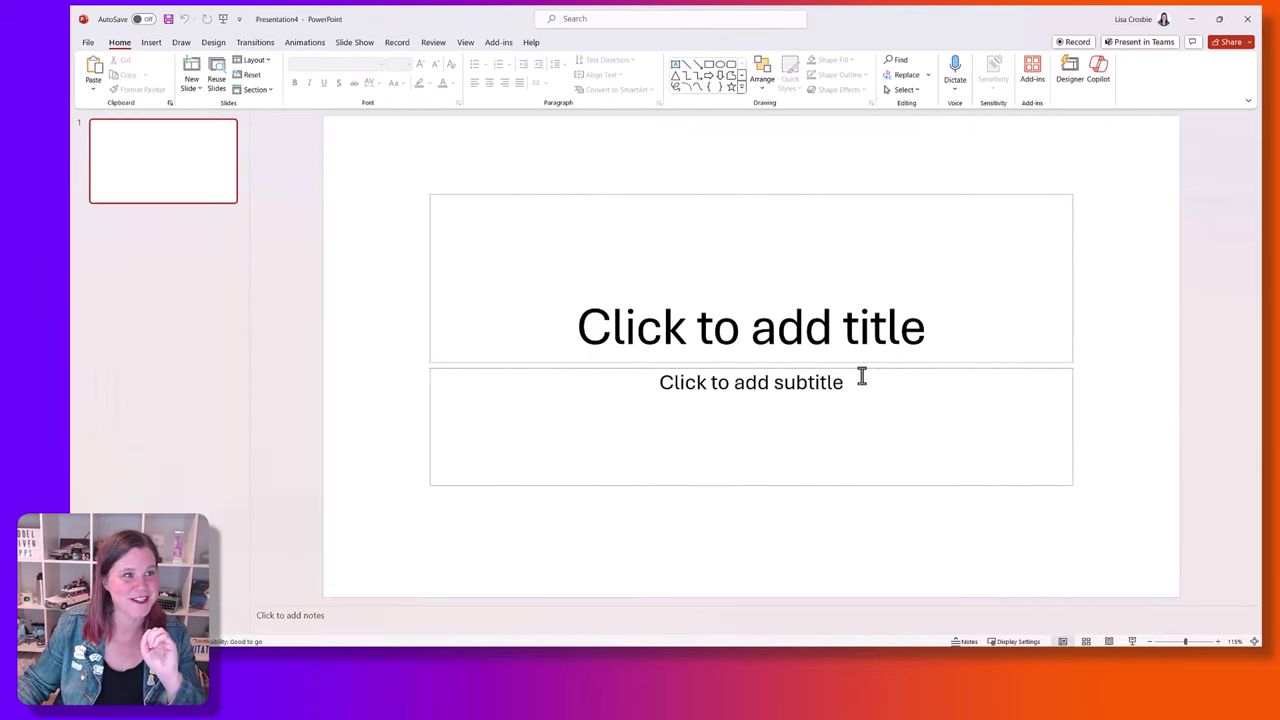
# In the new presentation, paste the Melbourne travel prompt into Copilot and send it.
pyautogui.click(1098, 72)
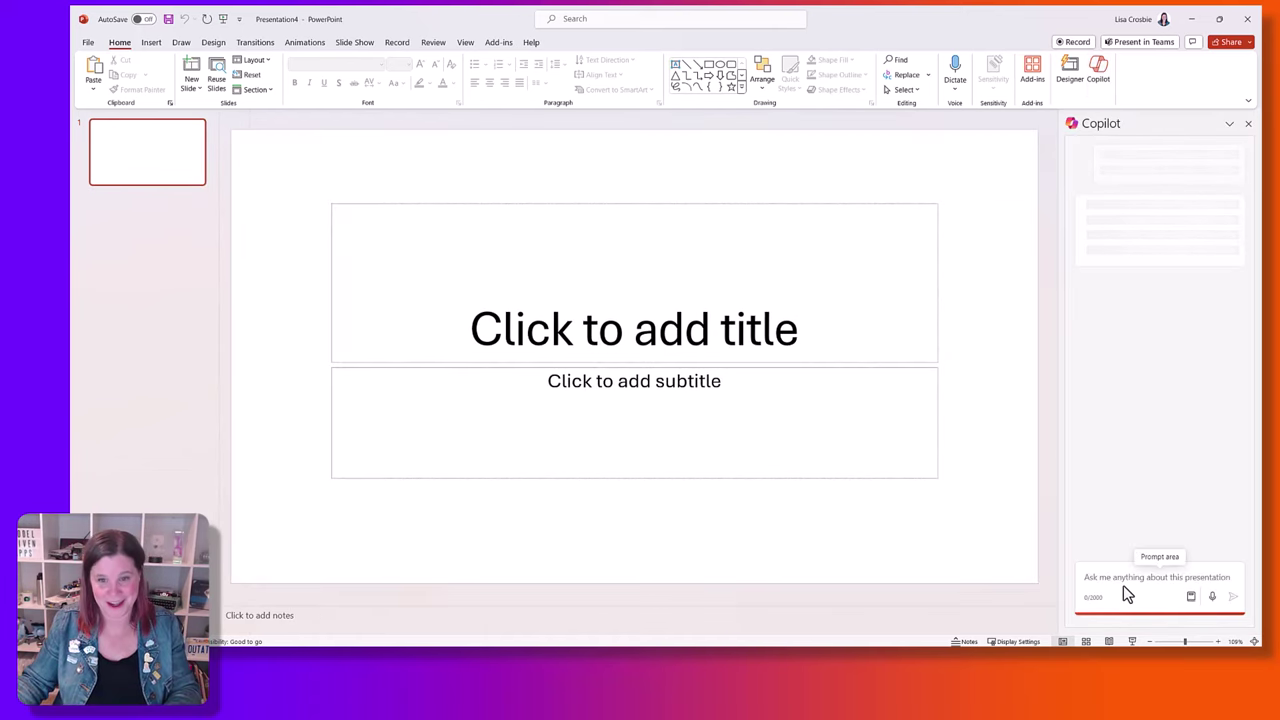
pyautogui.write('Create a presentation about travelling to Melbourne Australia')
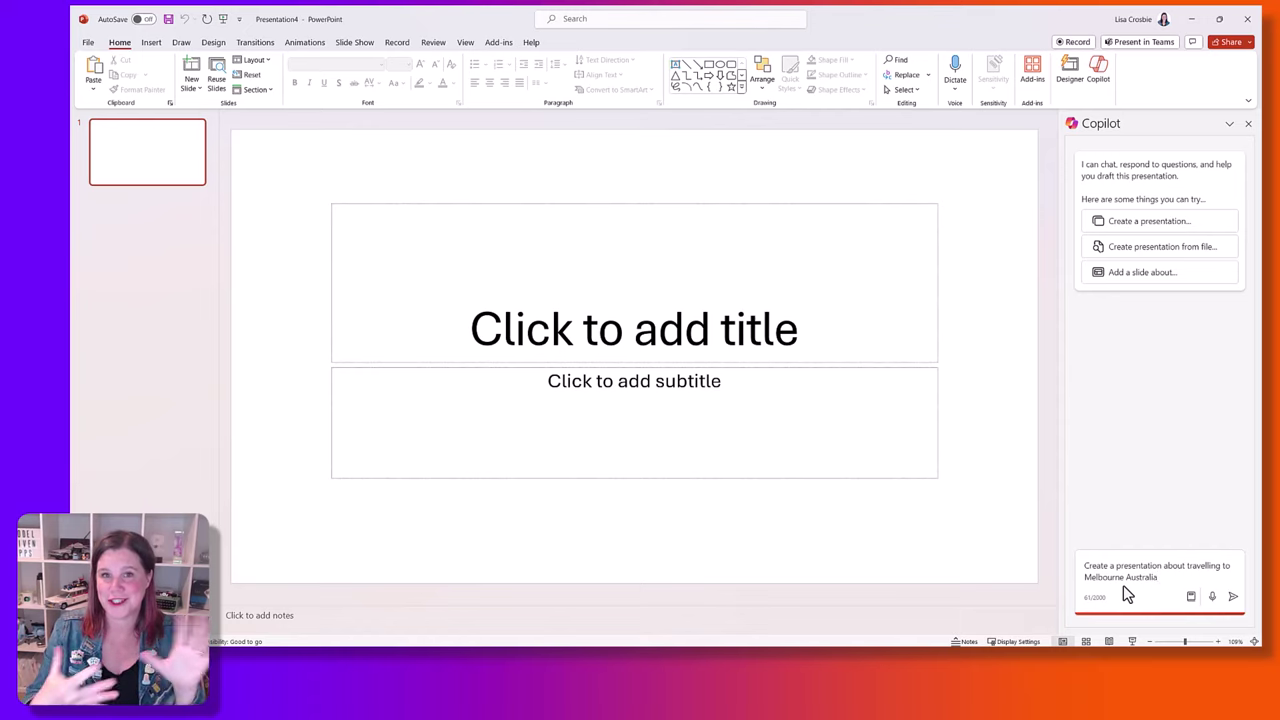
pyautogui.click(1232, 597)
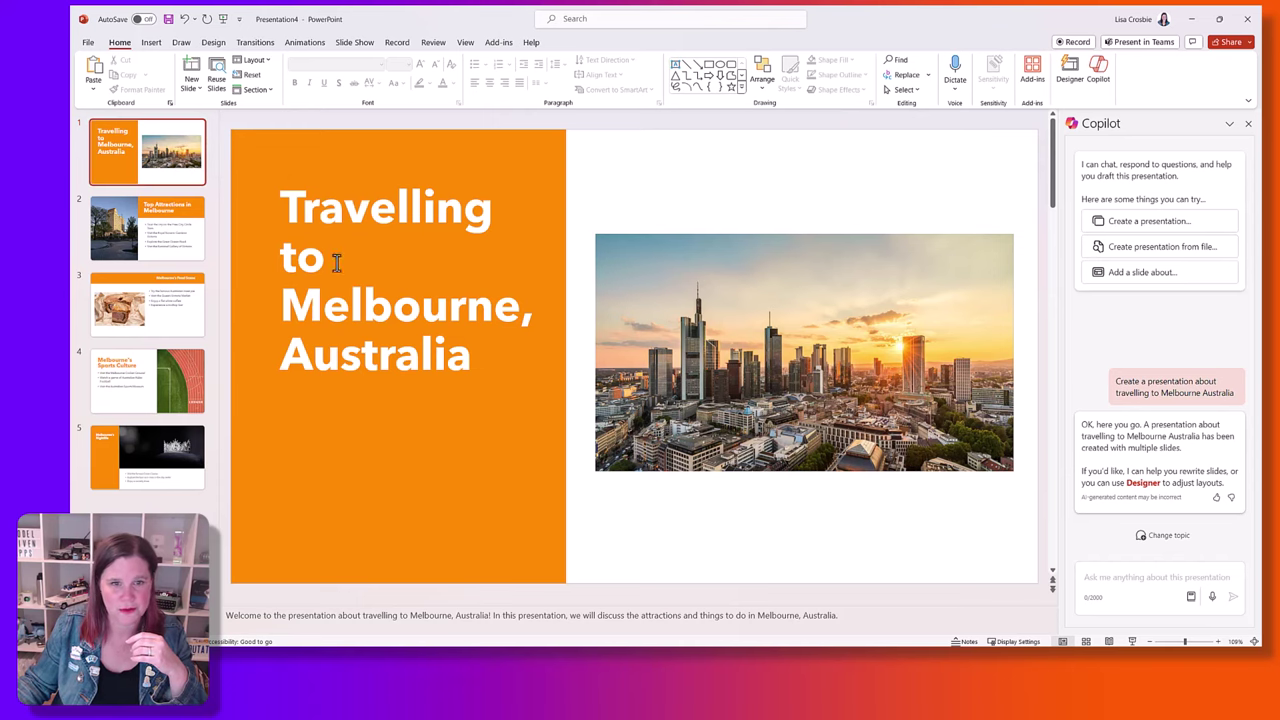
# Review the Food Scene, Sports Culture and Nightlife slides, ending back on Top Attractions in Melbourne.
pyautogui.click(160, 228)
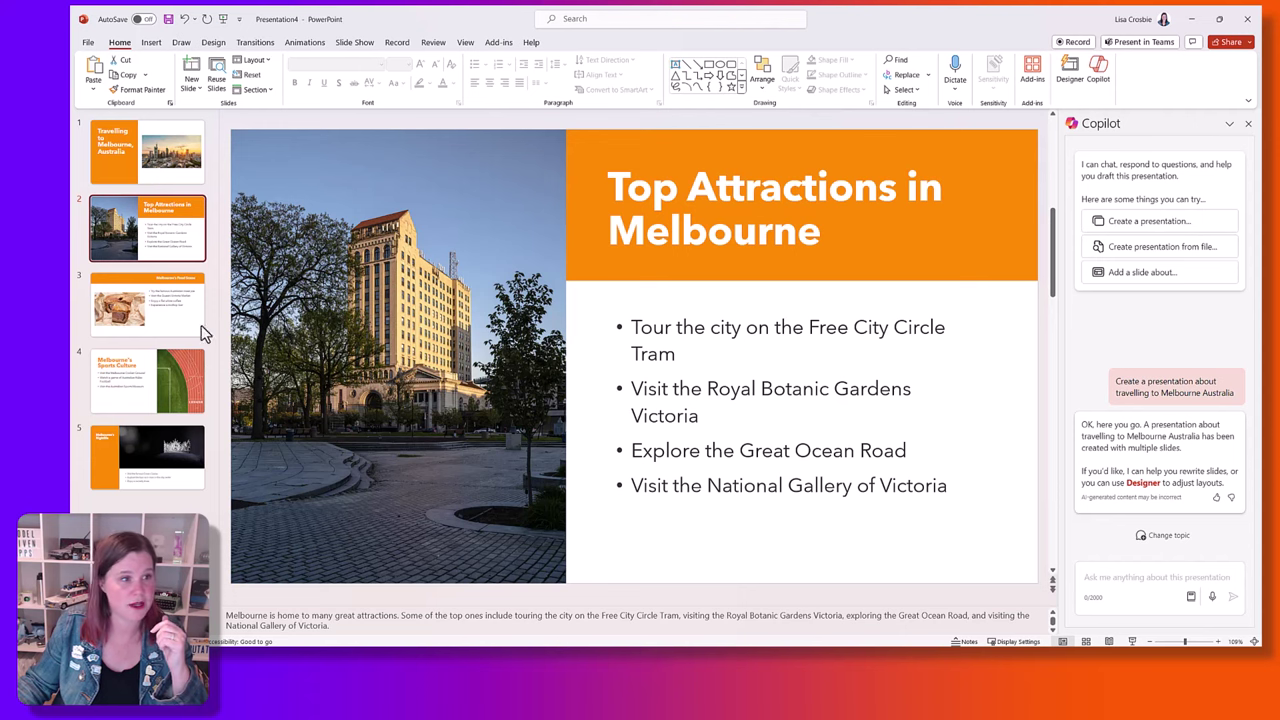
pyautogui.click(167, 318)
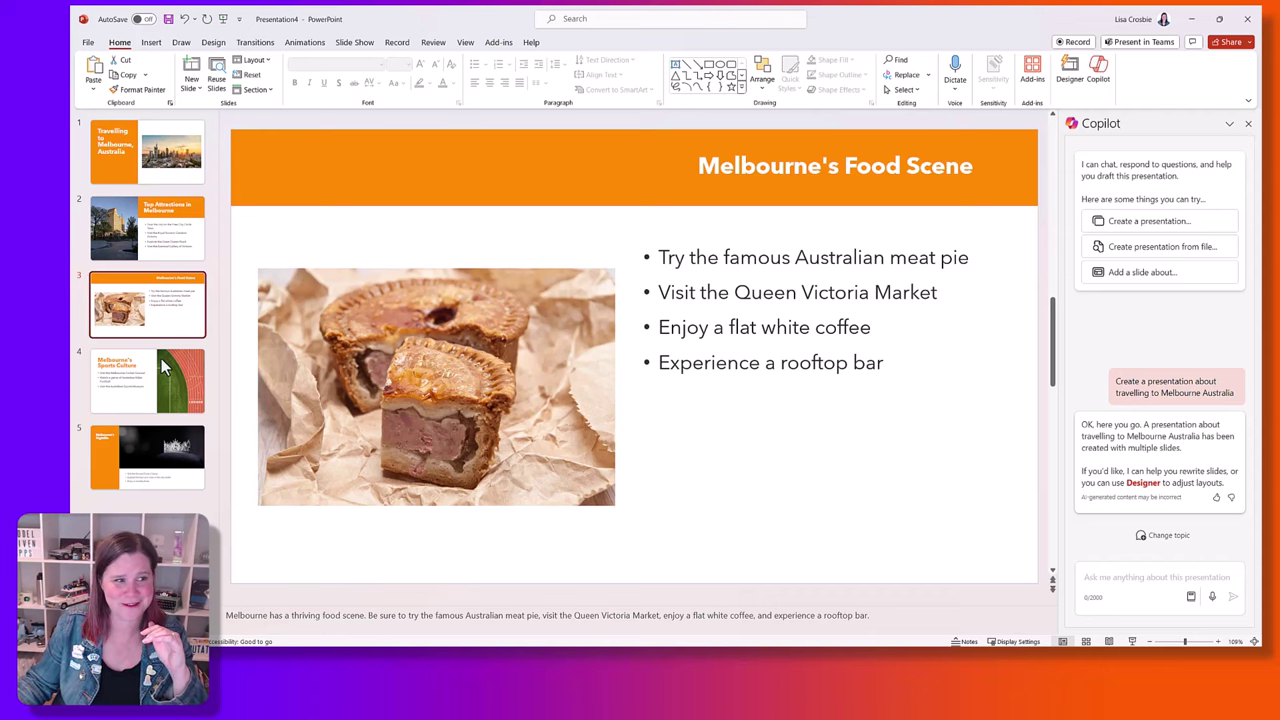
pyautogui.click(148, 385)
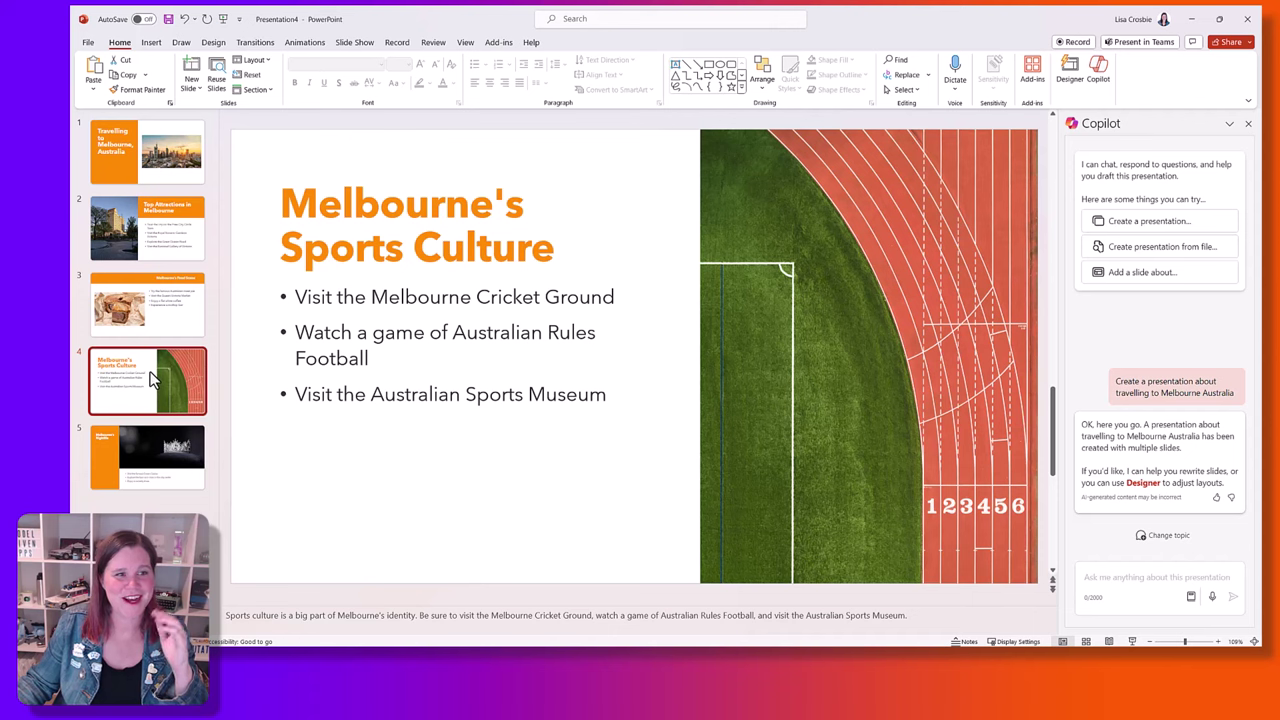
pyautogui.click(140, 456)
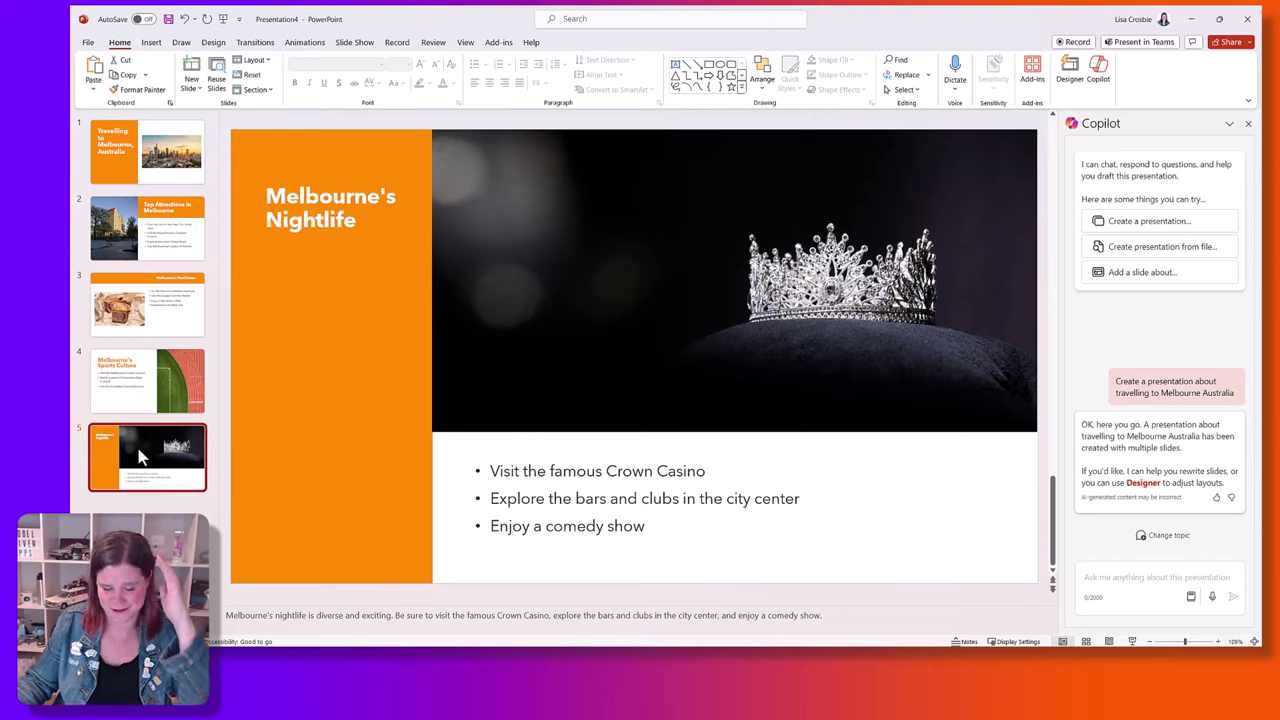
pyautogui.click(175, 248)
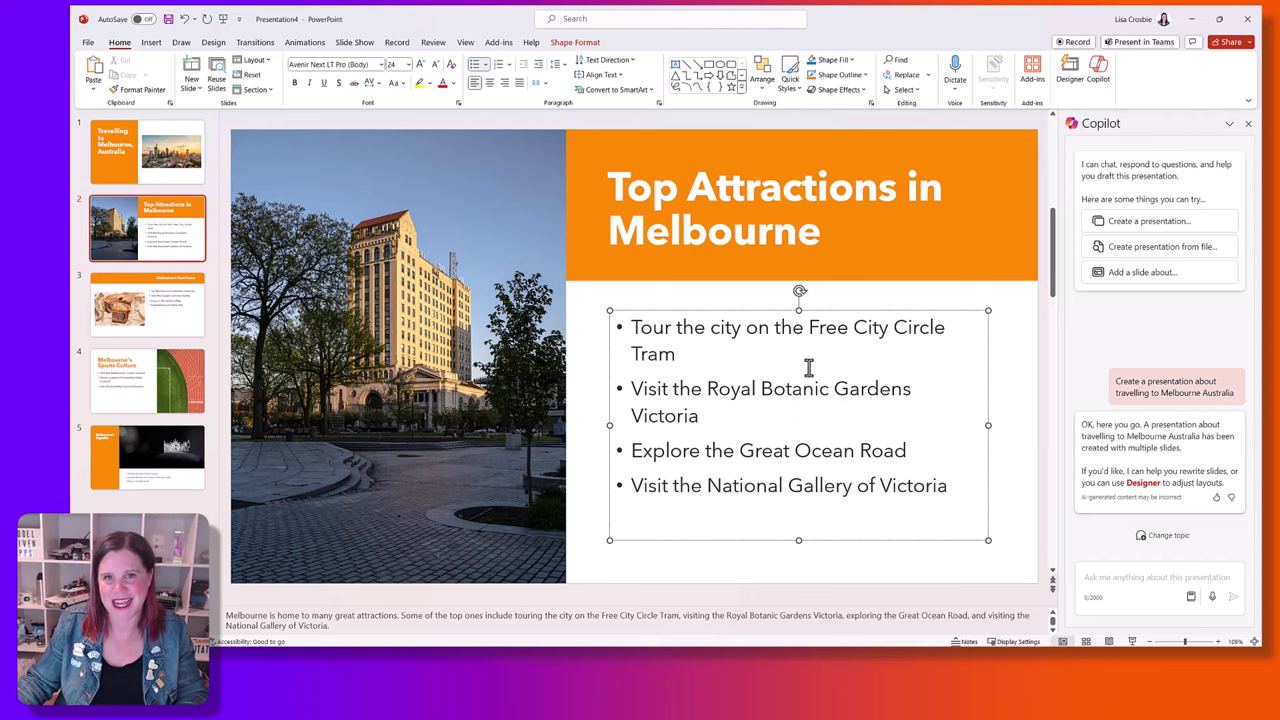
# Ask Copilot to 'add another point about the mcg'.
pyautogui.click(1110, 585)
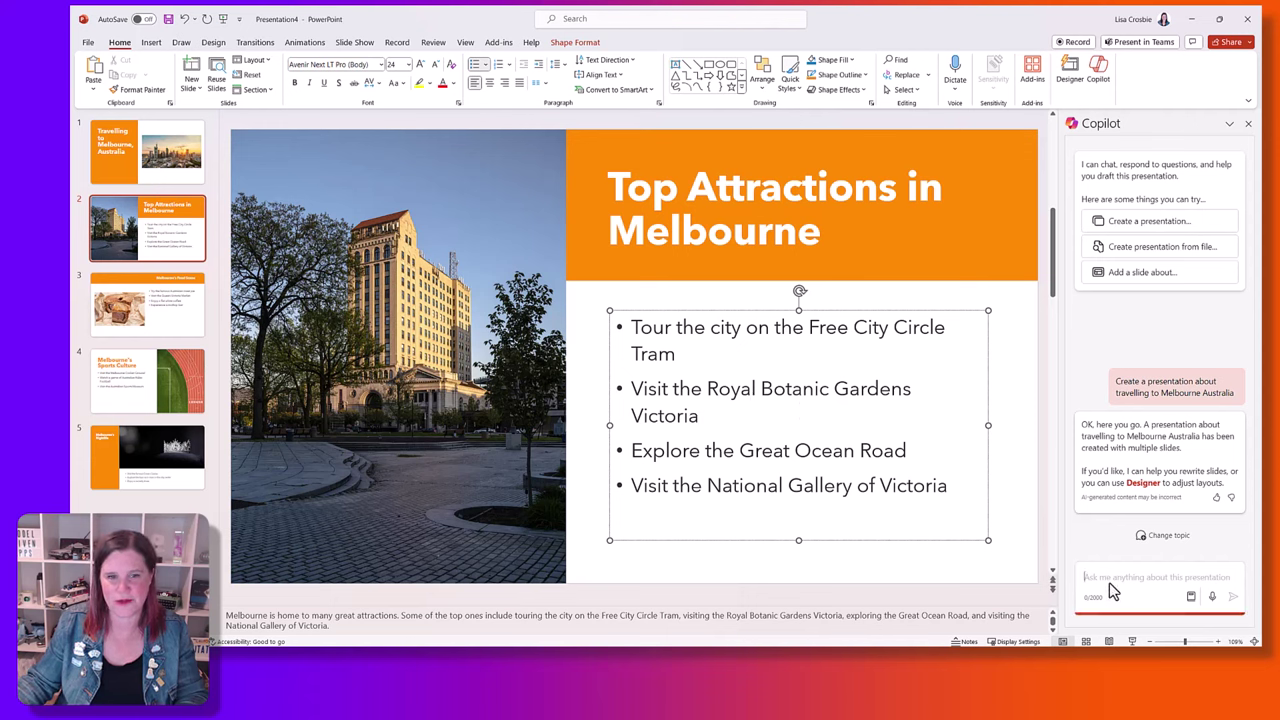
pyautogui.write('add another point about the m')
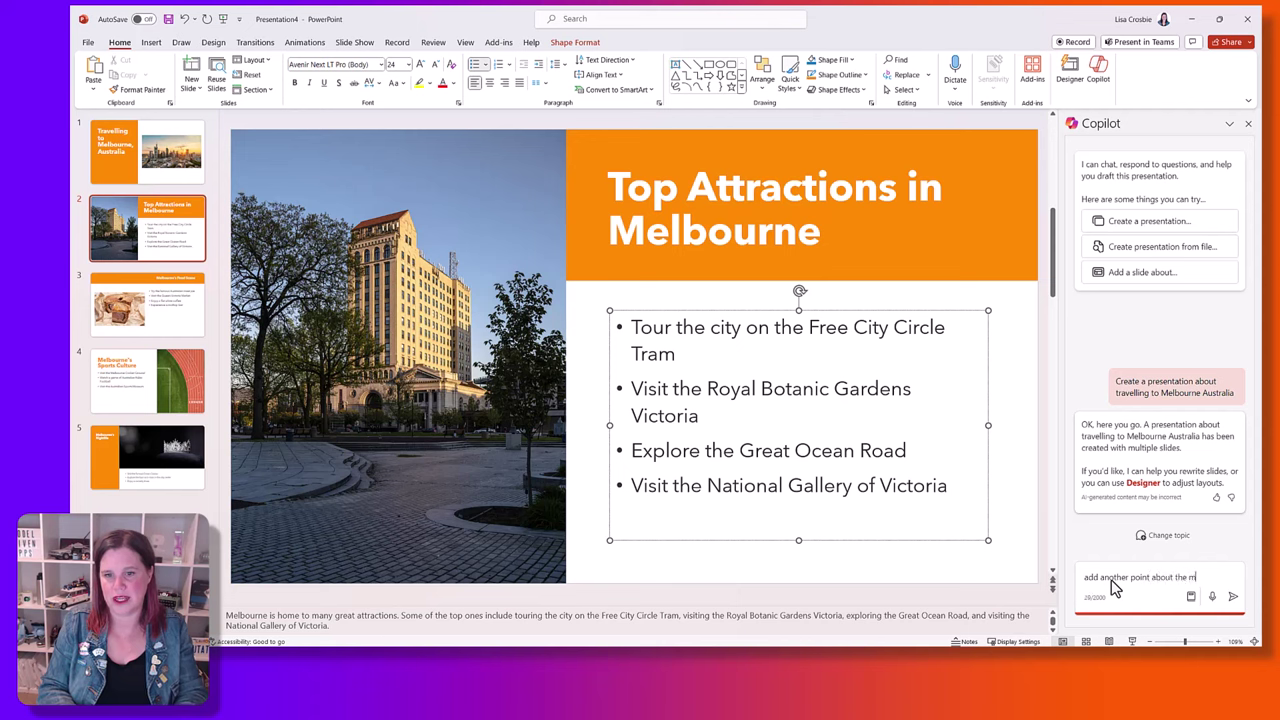
pyautogui.write('cg')
pyautogui.press('Return')
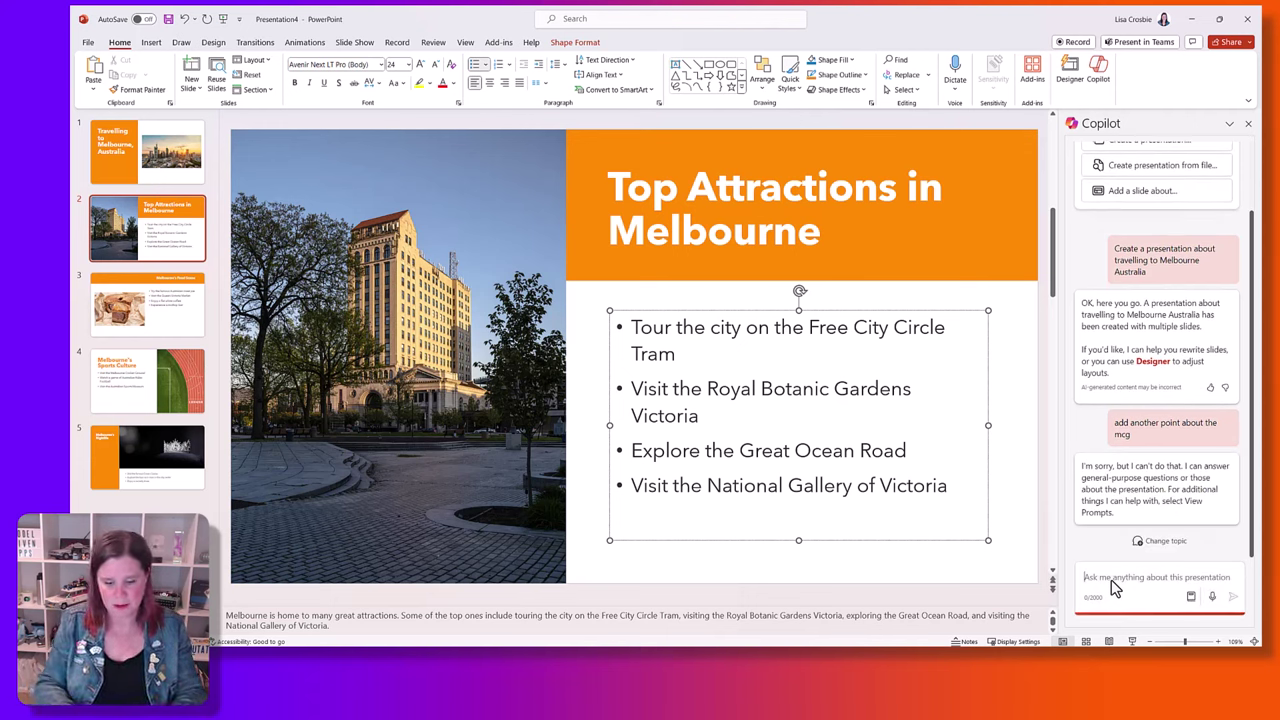
# Ask Copilot to 'Add a slide about the MCG' and enlarge the speaker notes area.
pyautogui.write('Add a slide about the MCG')
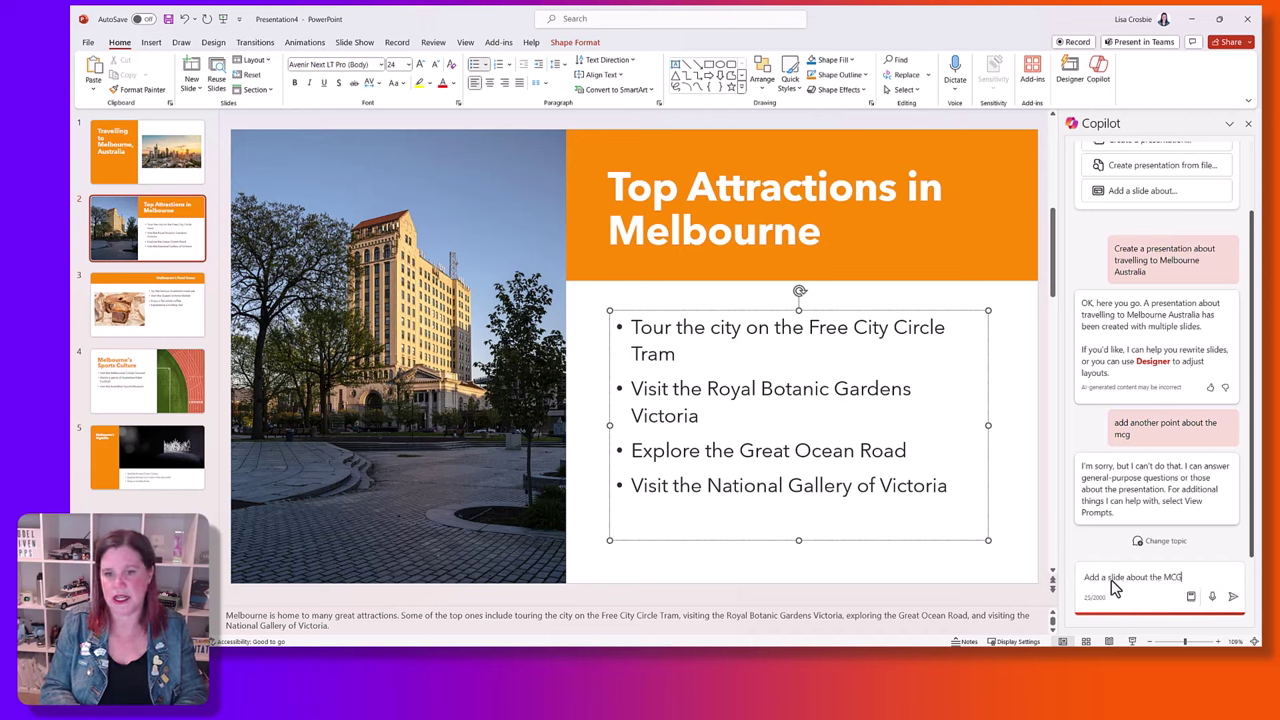
pyautogui.press('Return')
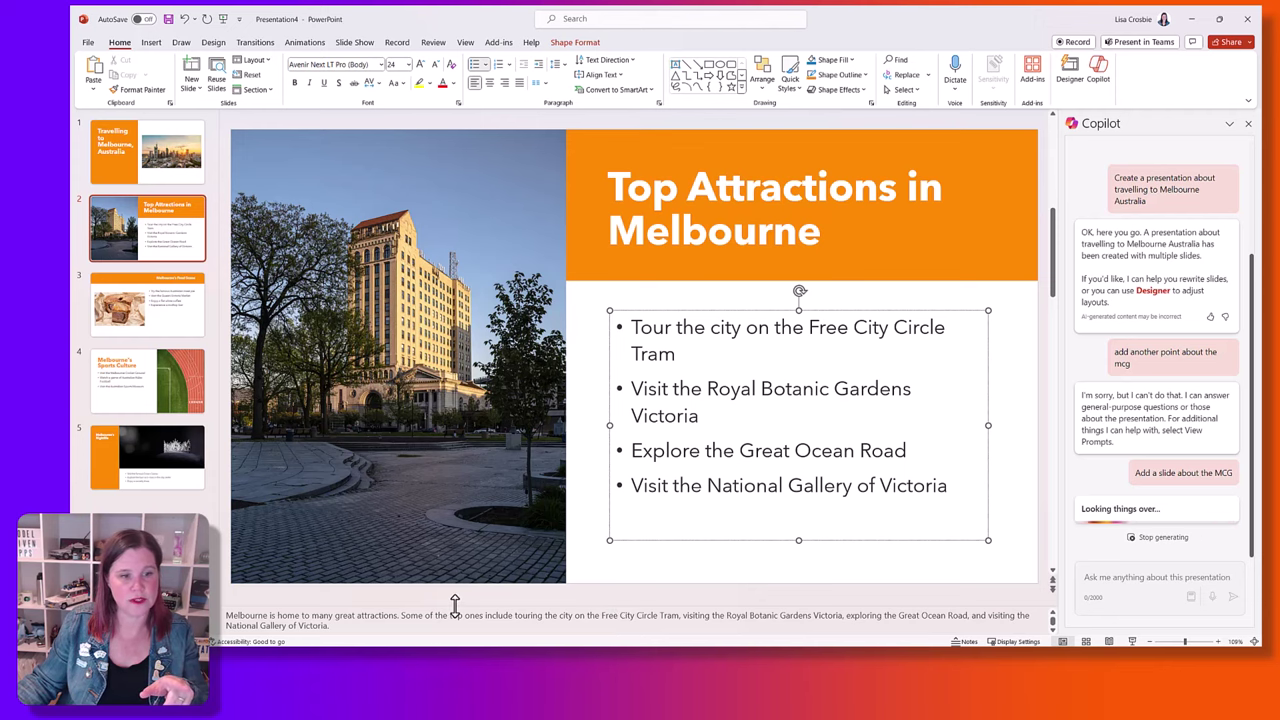
pyautogui.moveTo(457, 600); pyautogui.dragTo(459, 568)
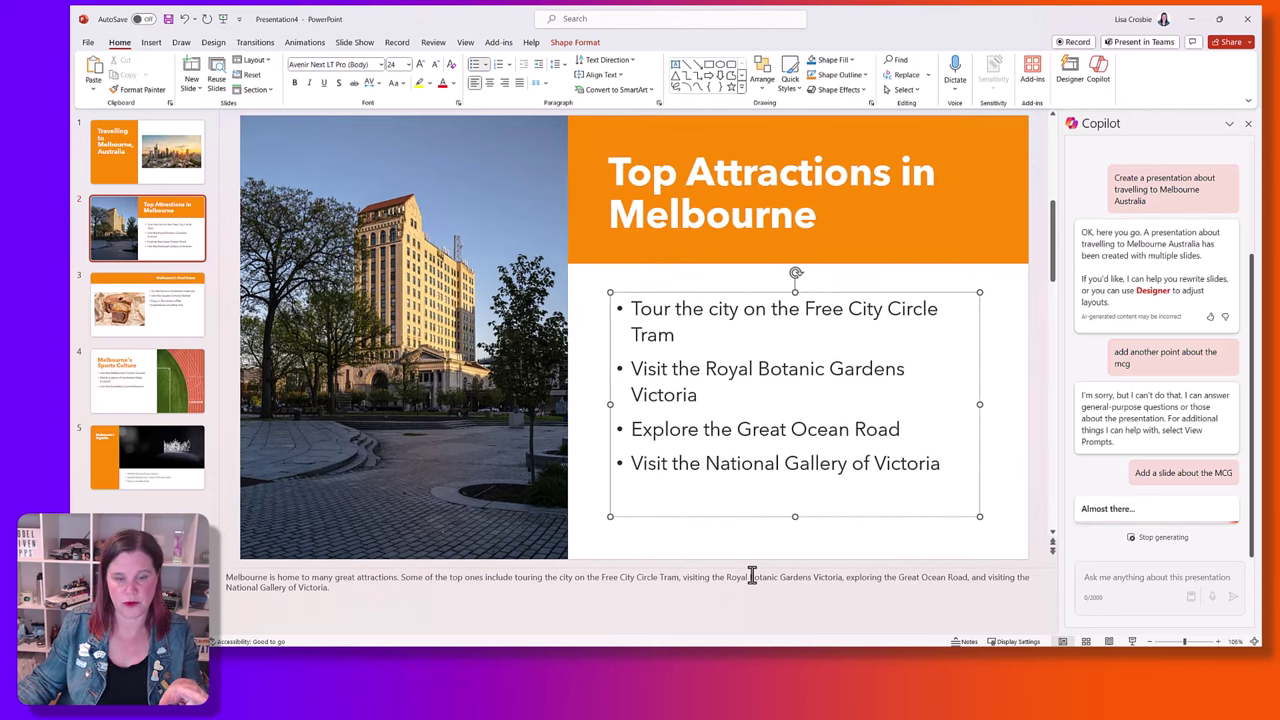
# Request an image of a team playing cricket, then undo the added photo and jump to slide 1.
pyautogui.click(167, 388)
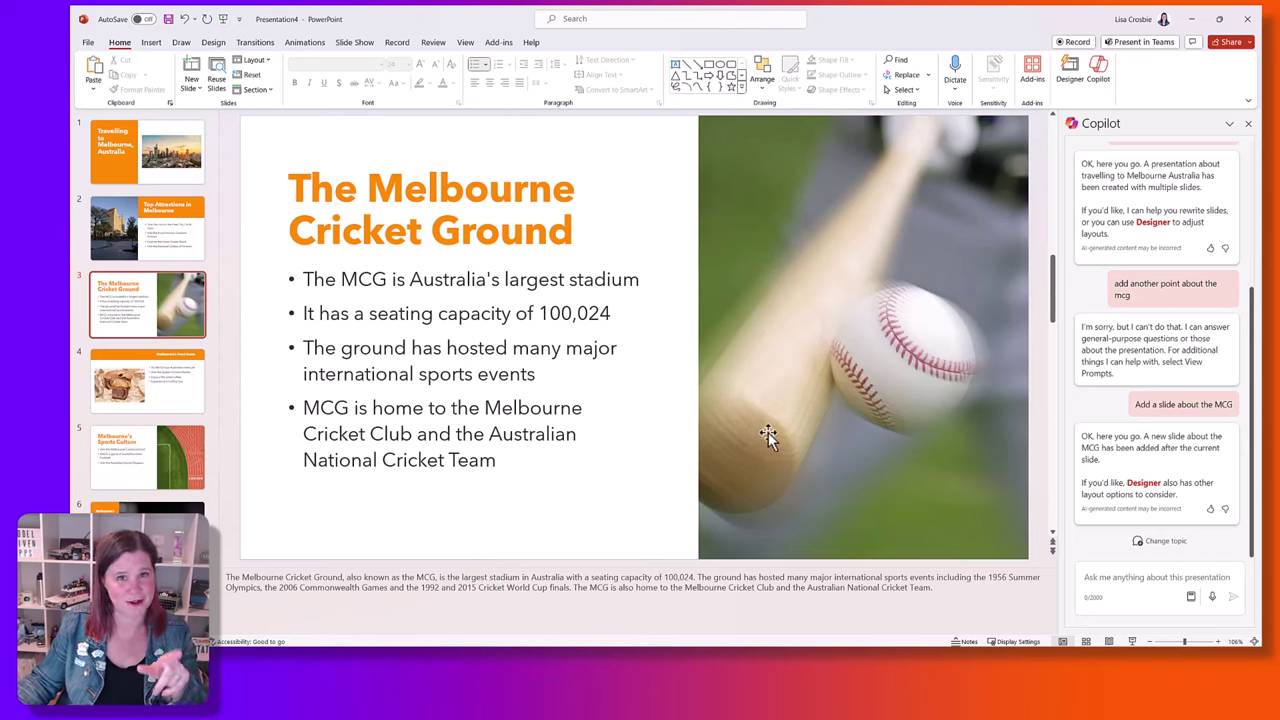
pyautogui.click(1118, 584)
pyautogui.write('add an')
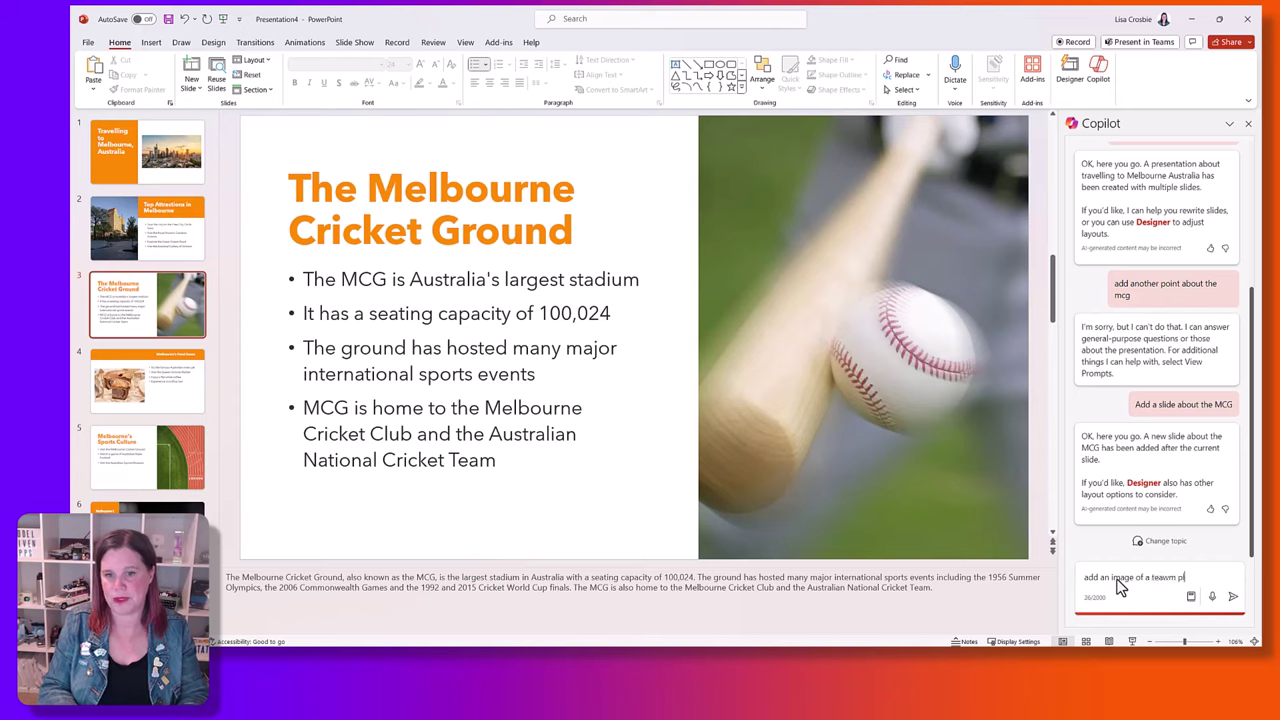
pyautogui.write('image of a team playing cricket')
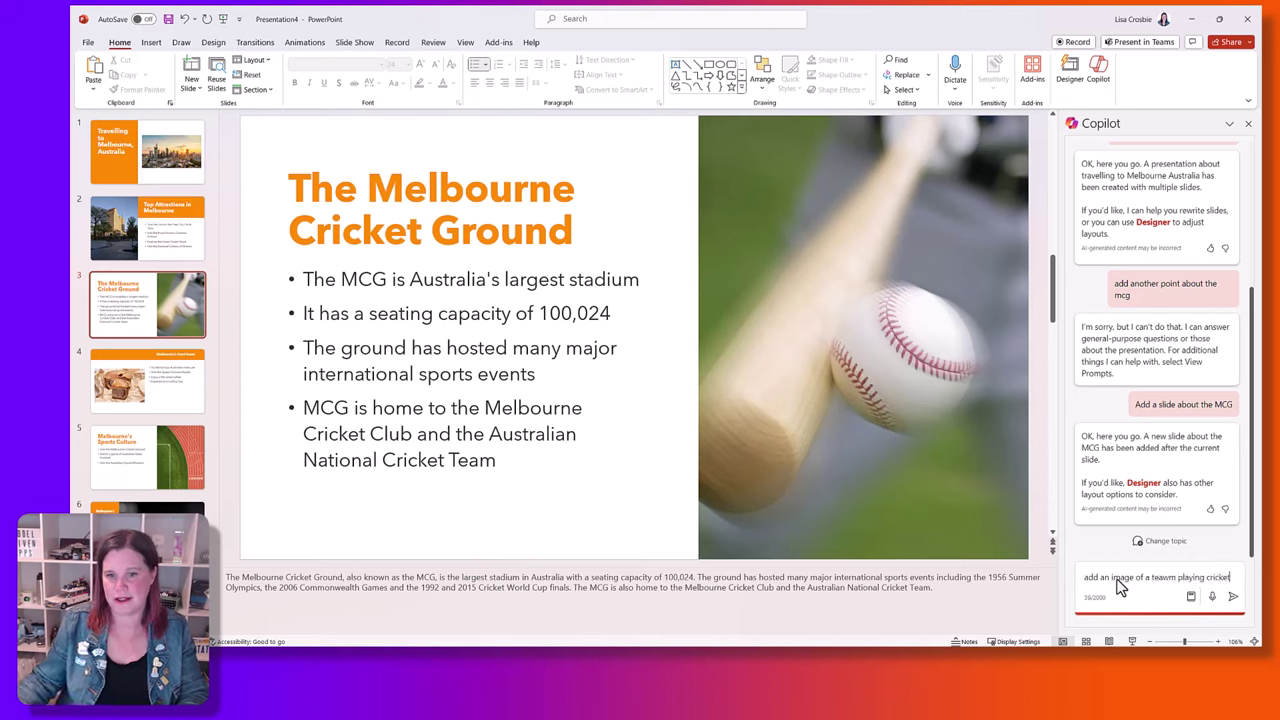
pyautogui.press('Return')
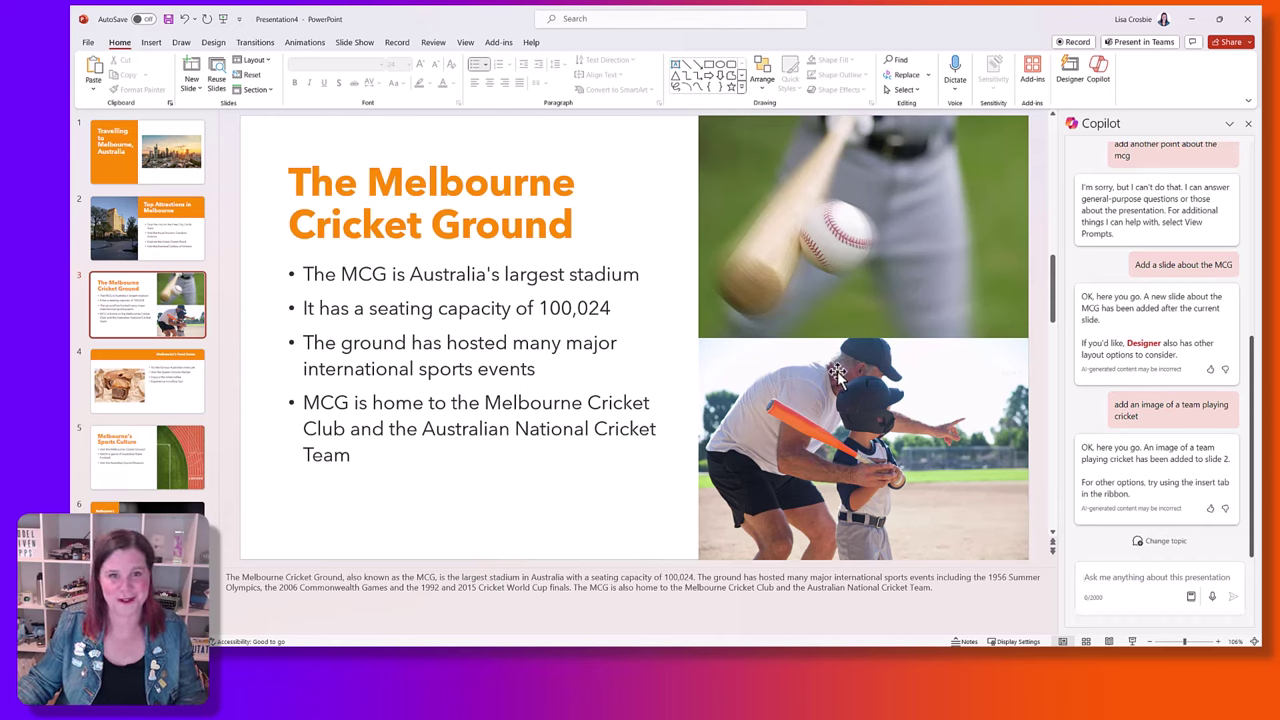
pyautogui.hotkey('ctrl', 'z')
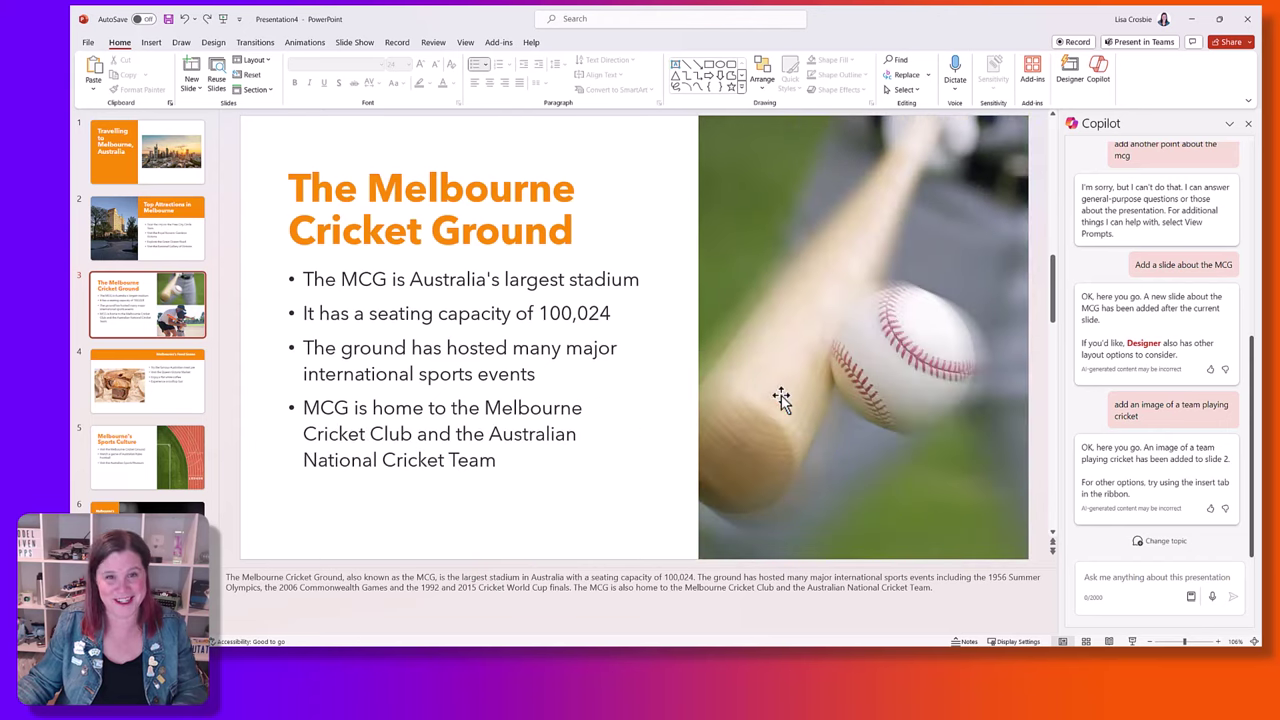
pyautogui.press('Home')
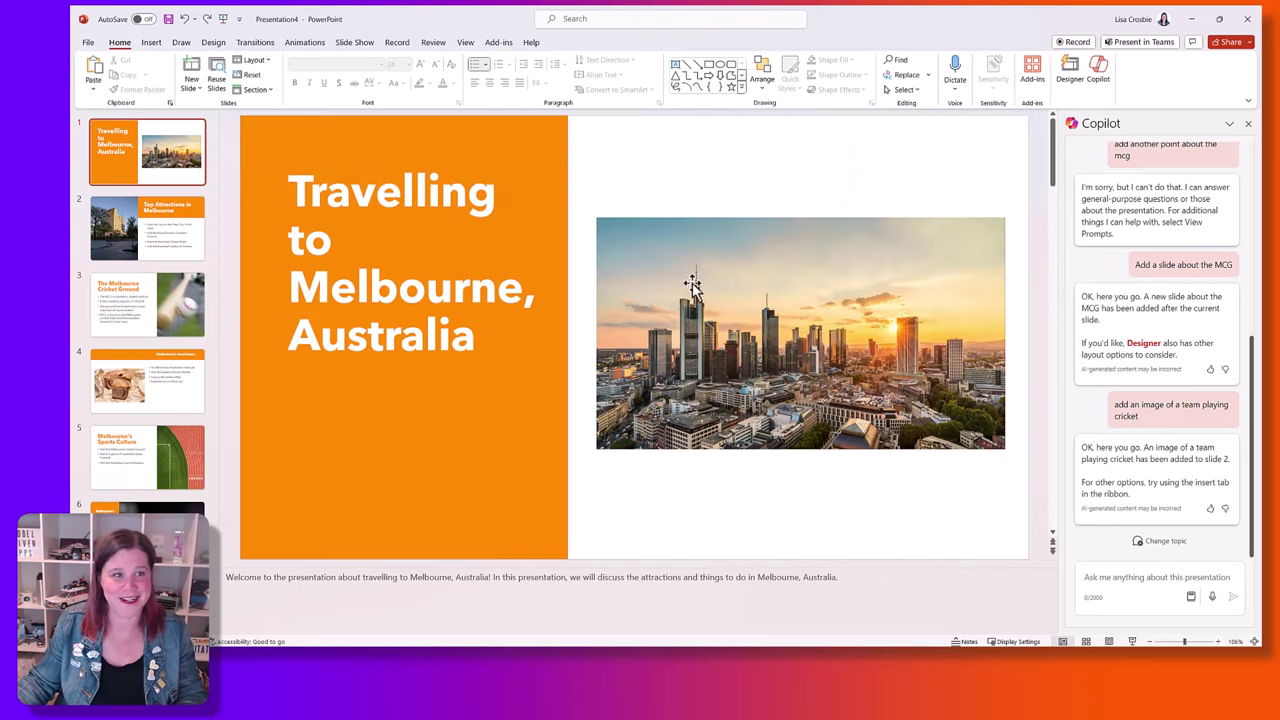
# Ask Copilot to add a slide about coffee shops and coffee culture.
pyautogui.click(1146, 589)
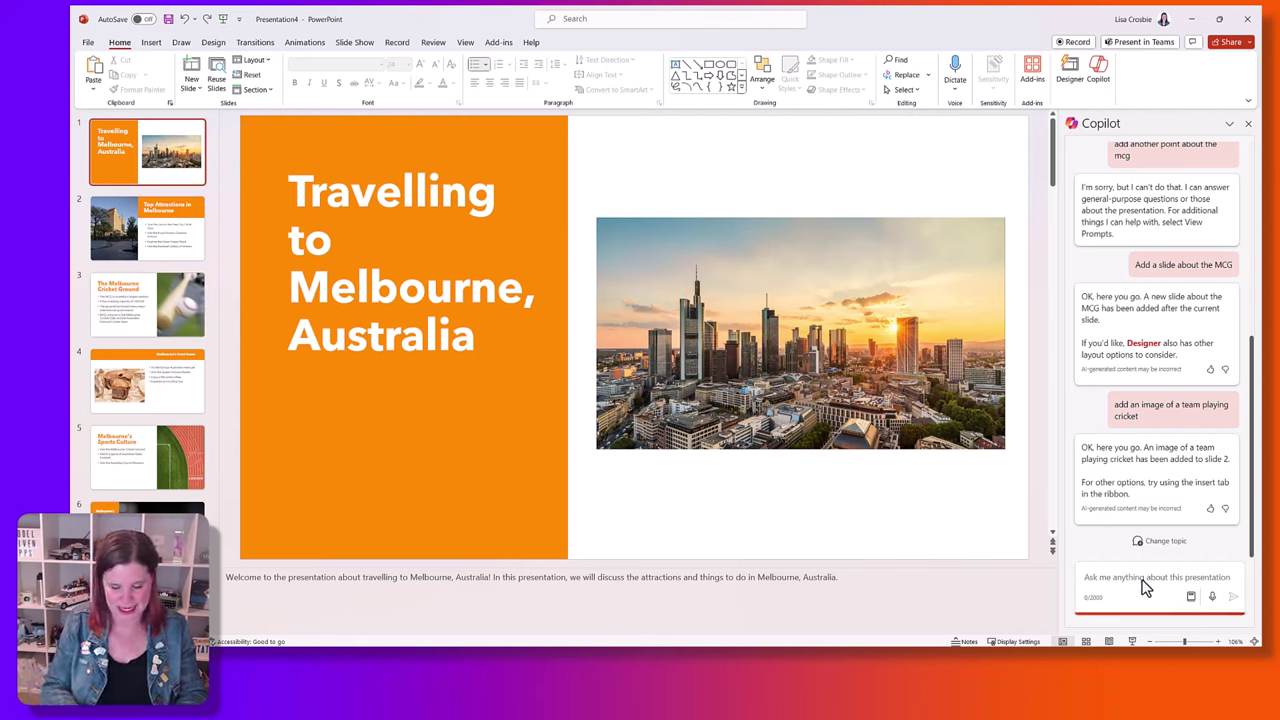
pyautogui.write('A')
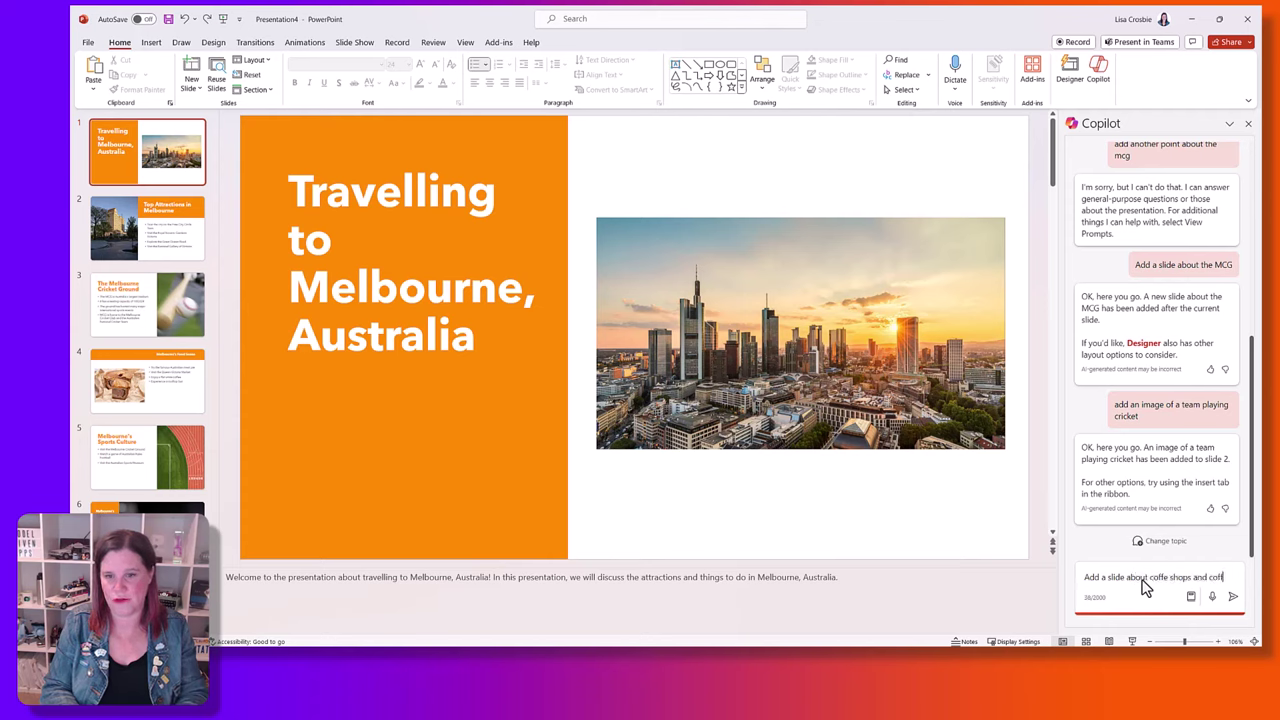
pyautogui.write('c')
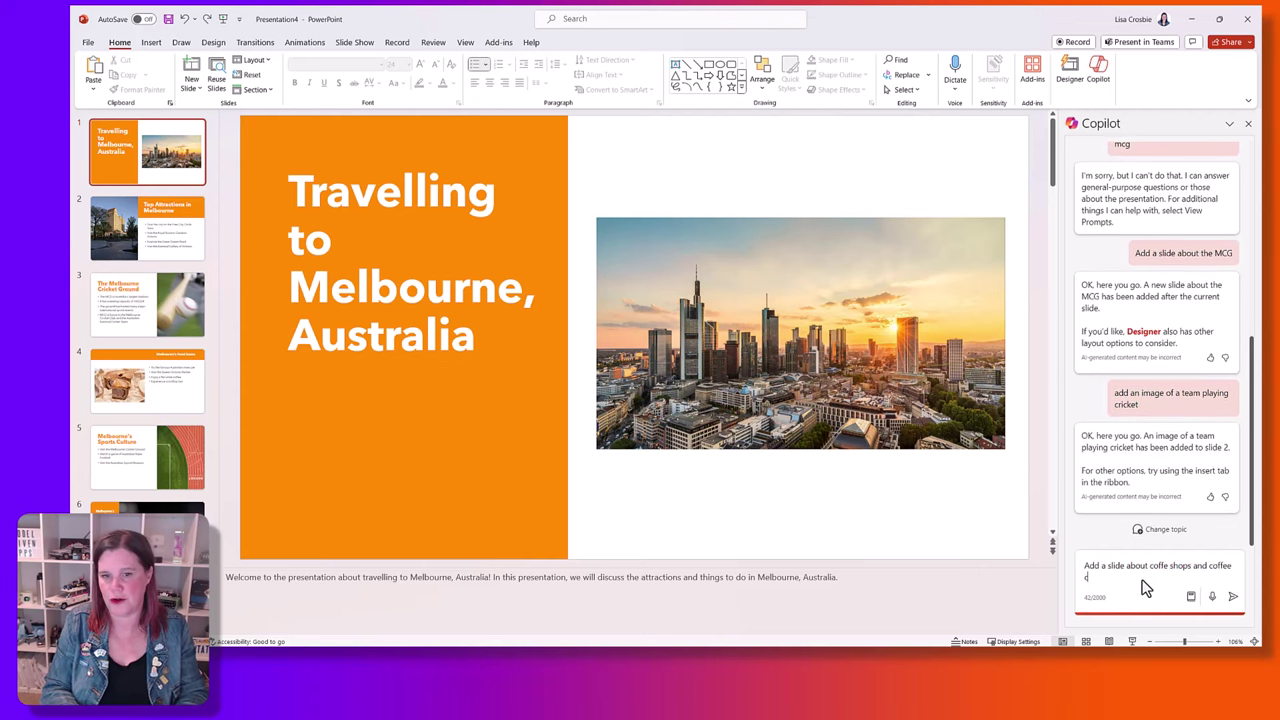
pyautogui.write('ulture')
pyautogui.press('Return')
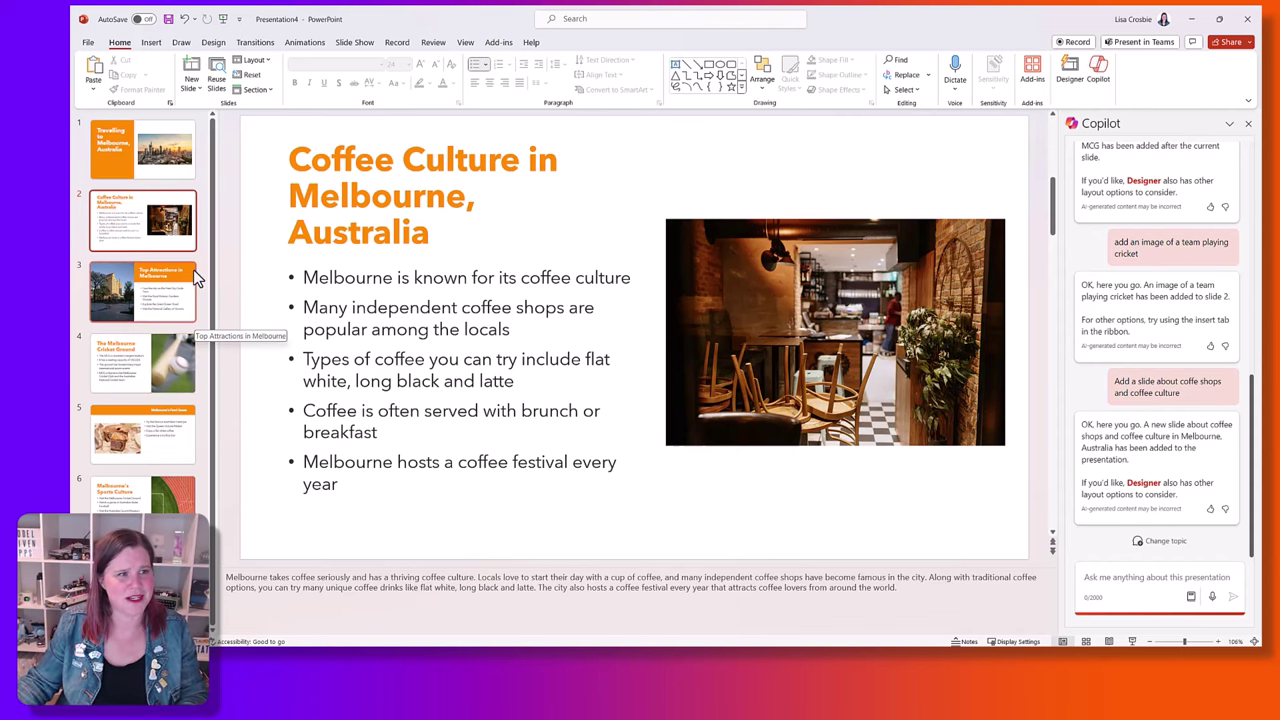
# Change the Melbourne Cricket Ground slide's photo using Change Picture > From Online Sources.
pyautogui.click(148, 372)
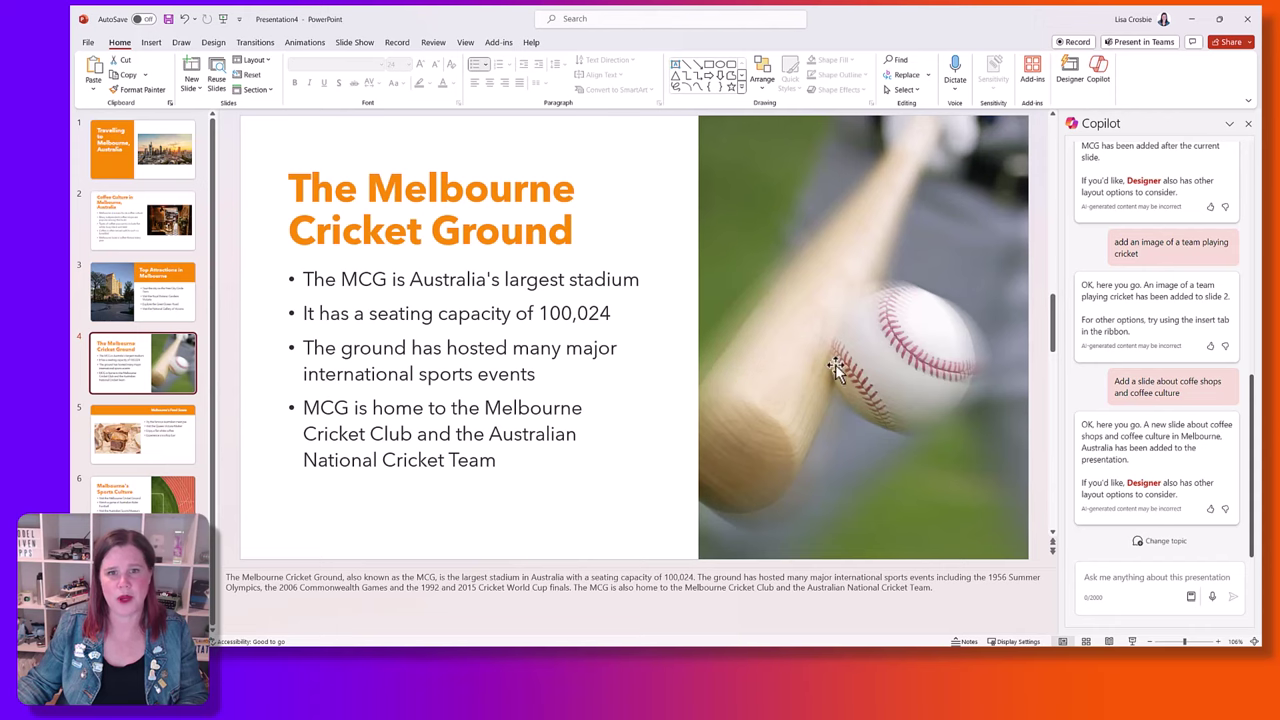
pyautogui.rightClick(880, 321)
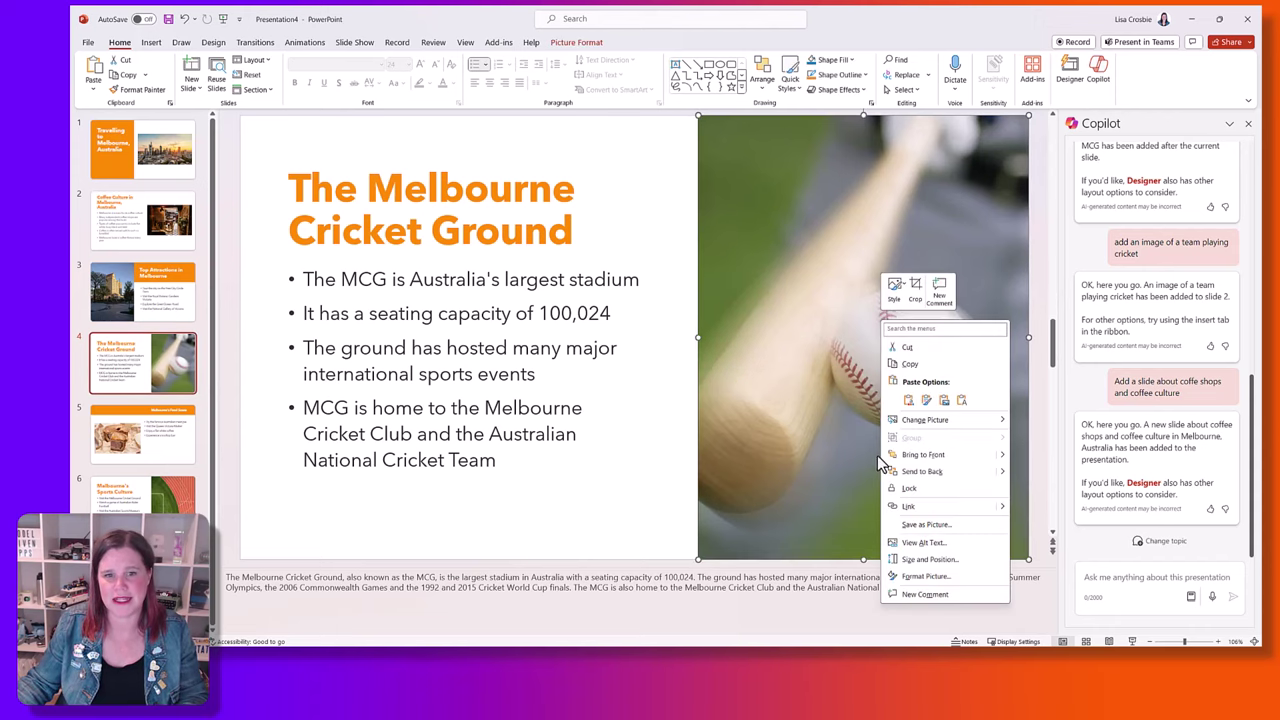
pyautogui.moveTo(910, 425)
pyautogui.click(1060, 474)
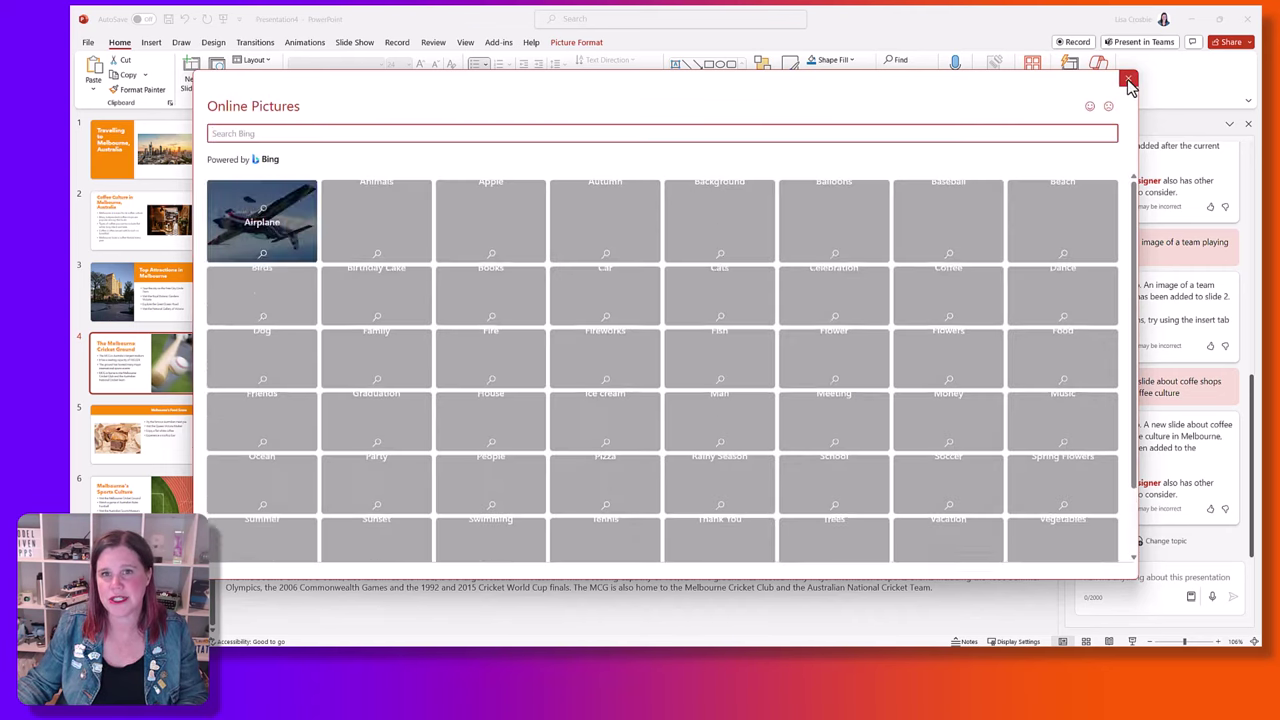
# Close Online Pictures, keeping the baseball photo, and browse Designer's layout ideas for the MCG slide.
pyautogui.click(1128, 84)
pyautogui.click(1068, 72)
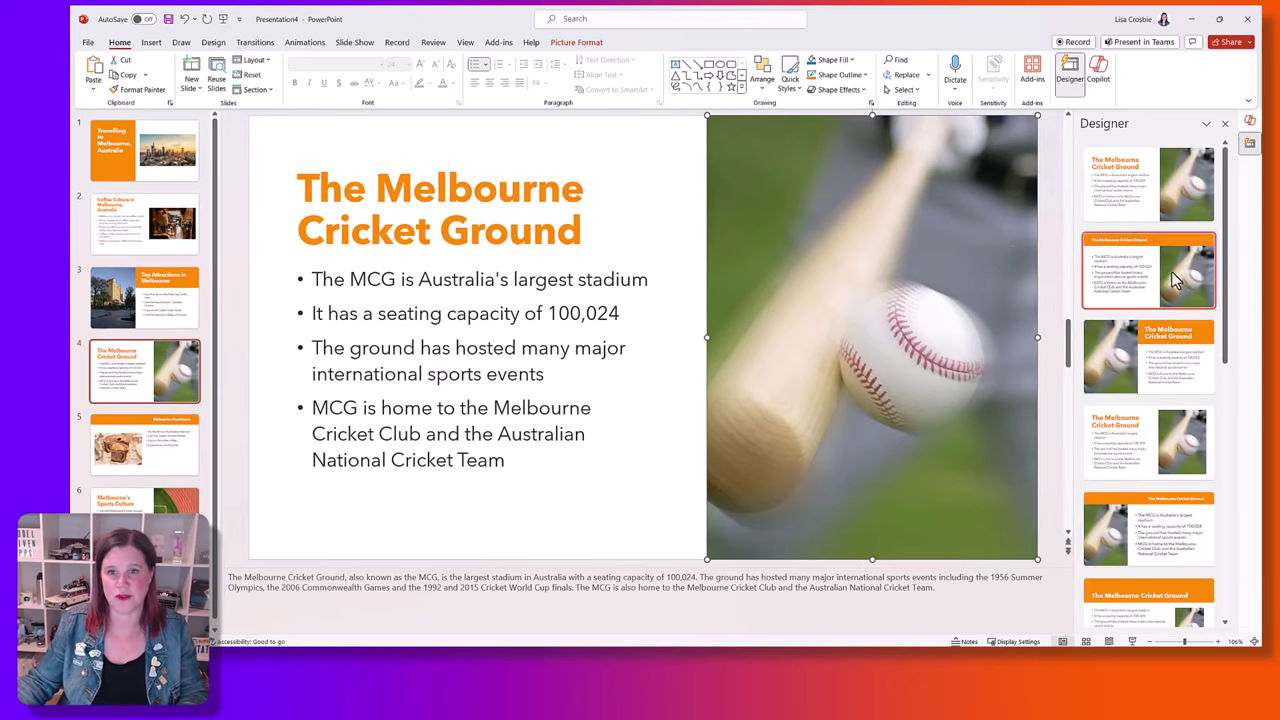
pyautogui.scroll(-2, 1208, 252)
pyautogui.scroll(-8, 1208, 252)
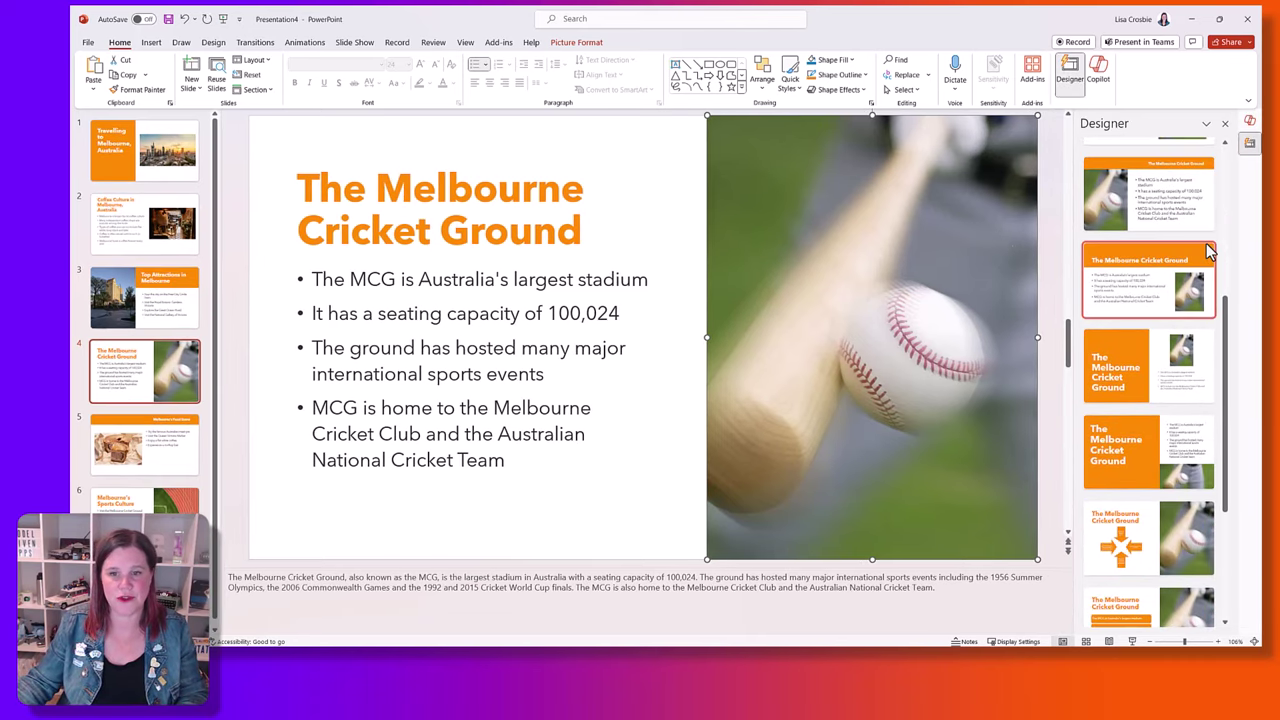
pyautogui.scroll(-2, 1208, 252)
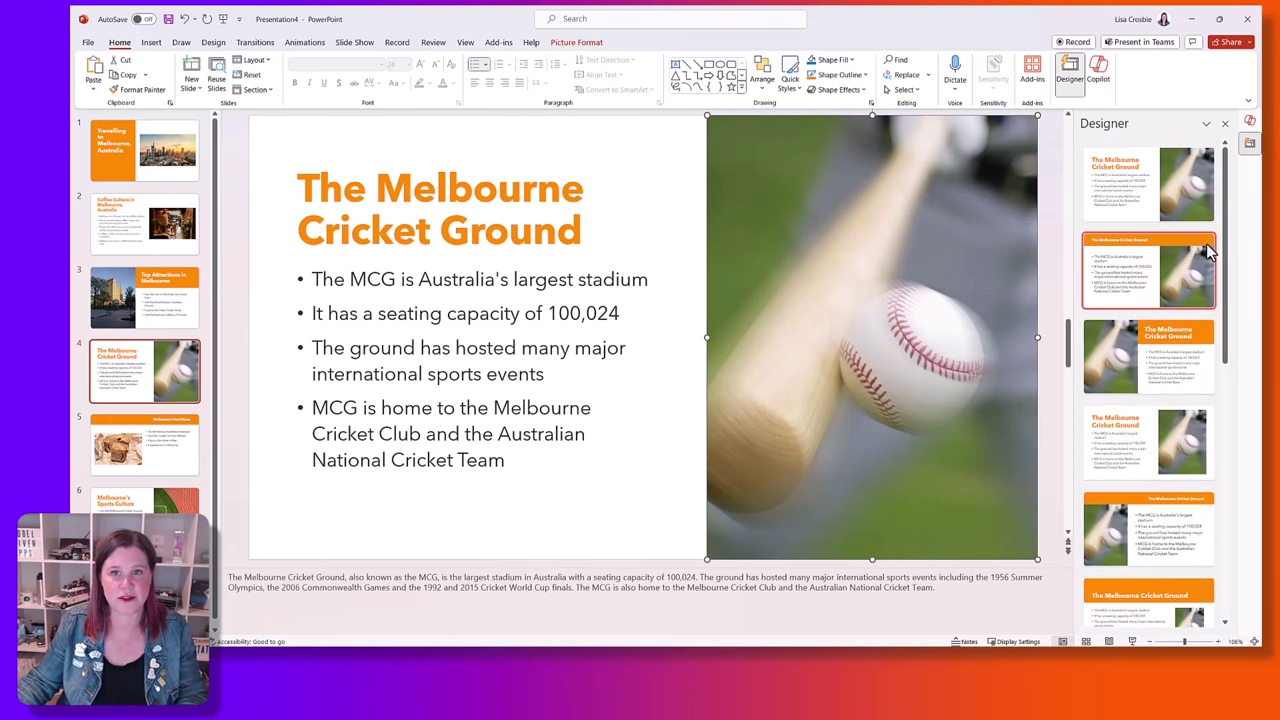
# Go to the title slide and switch the side pane from Designer to the Copilot chat.
pyautogui.click(1250, 121)
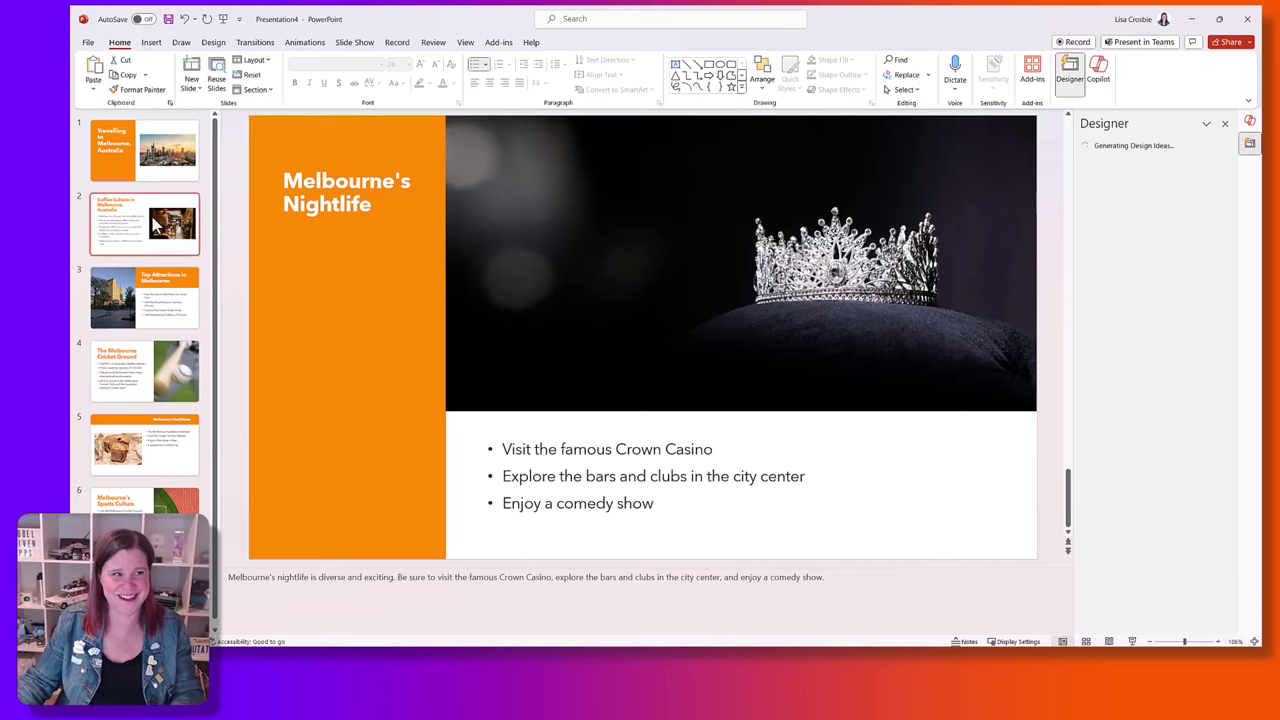
pyautogui.click(145, 150)
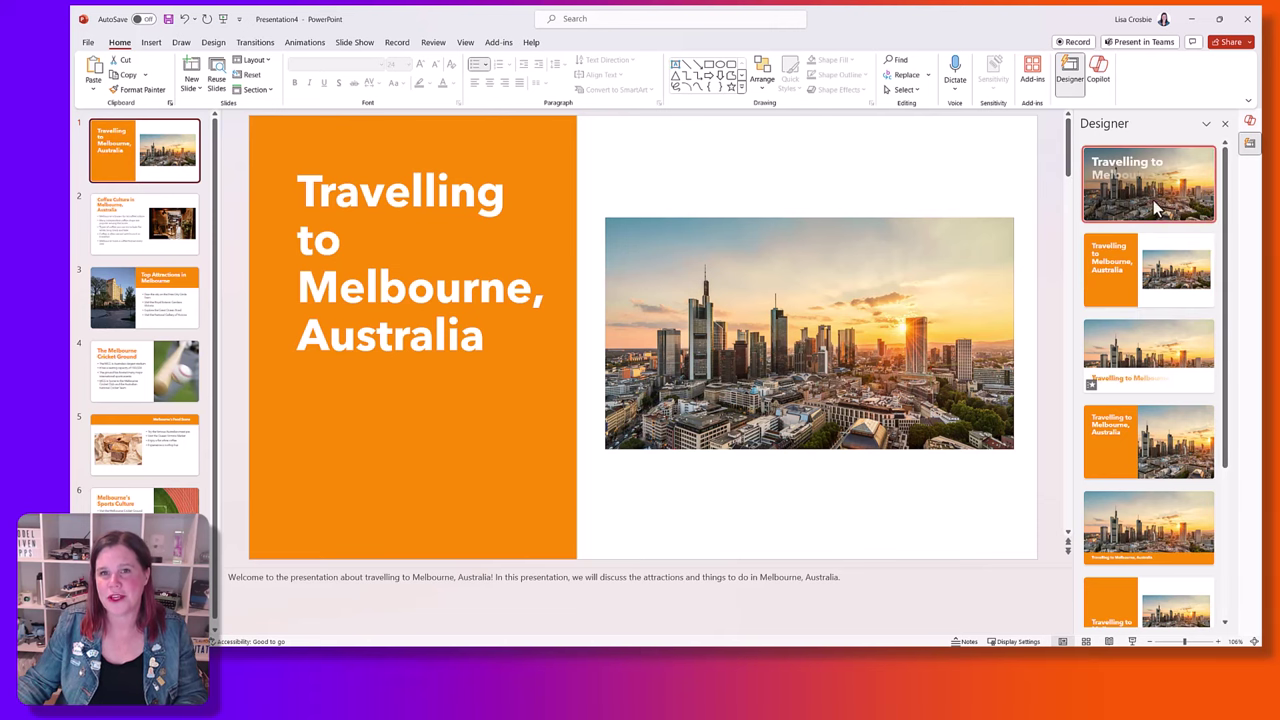
pyautogui.click(1249, 121)
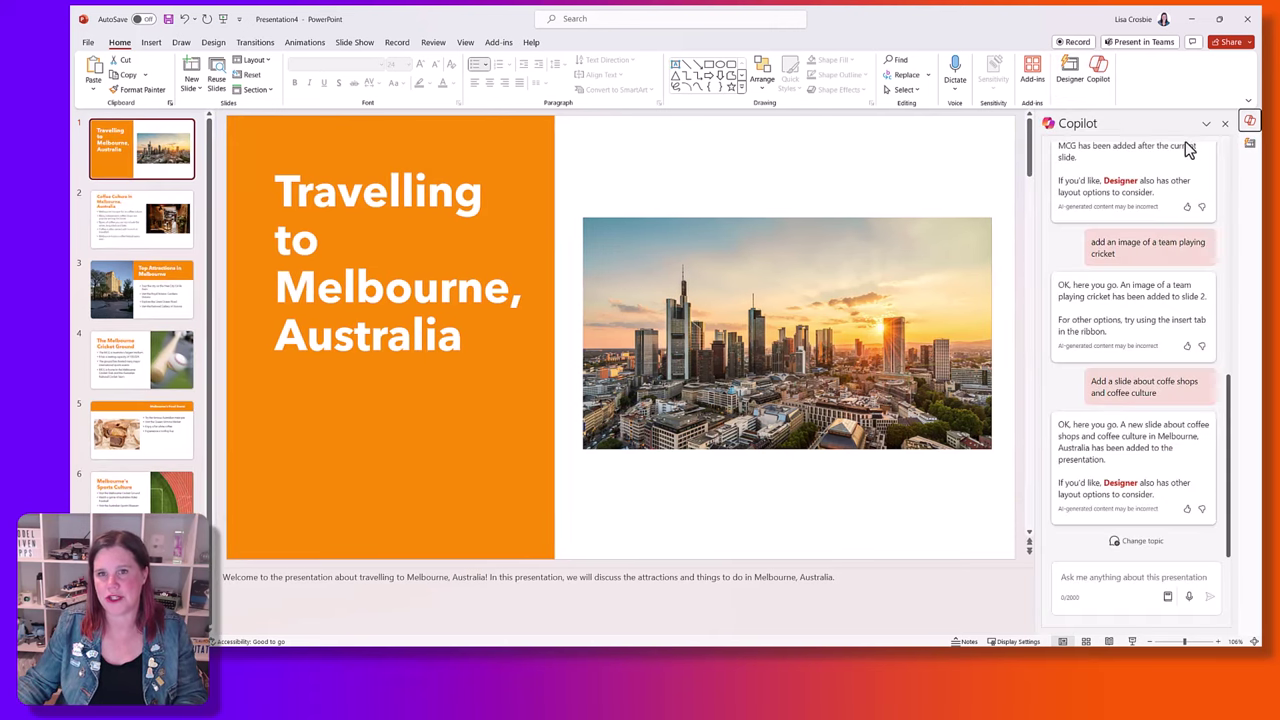
# Browse the Create, Edit and Ask prompt categories, then open Copilot Lab via View more prompts.
pyautogui.scroll(10, 1161, 500)
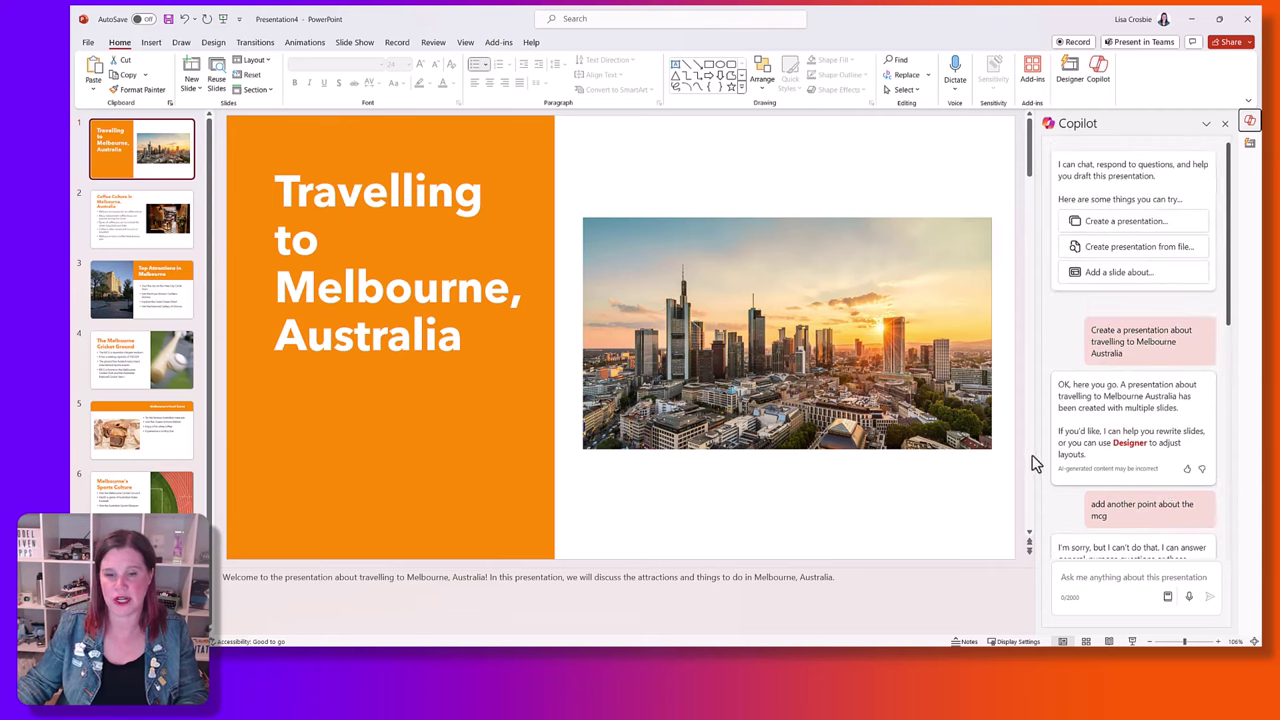
pyautogui.click(1166, 598)
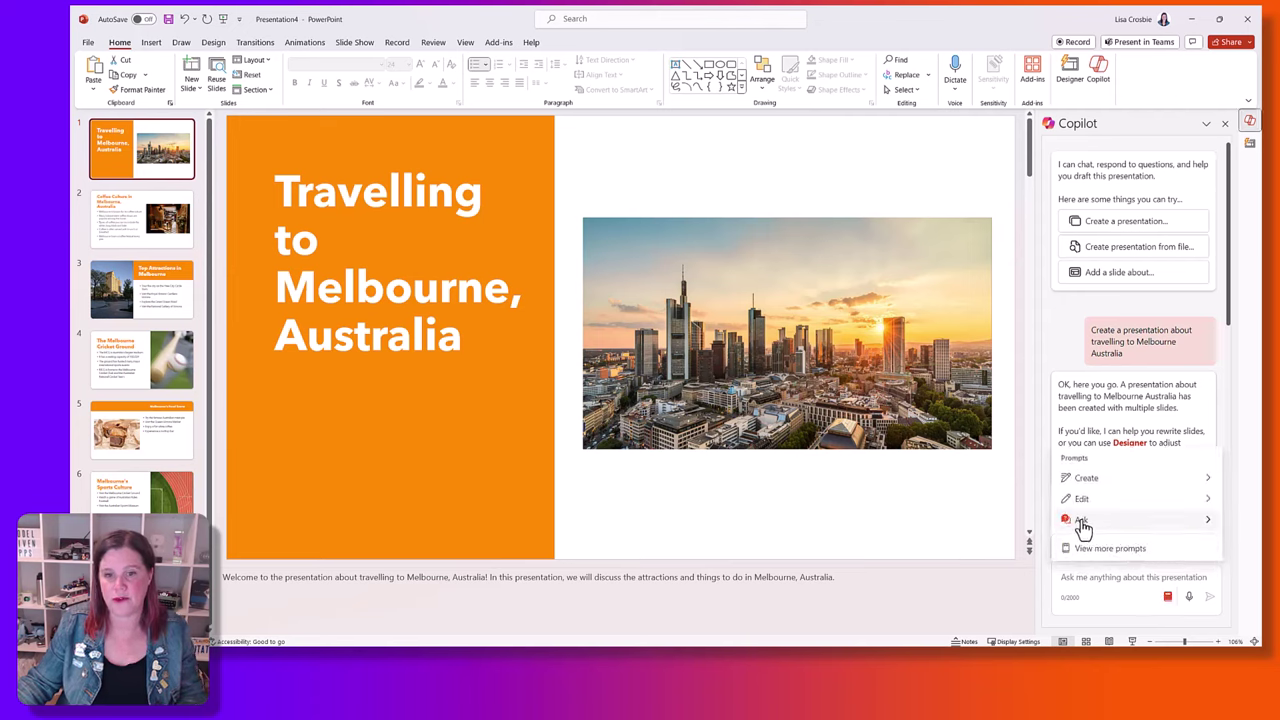
pyautogui.click(1079, 484)
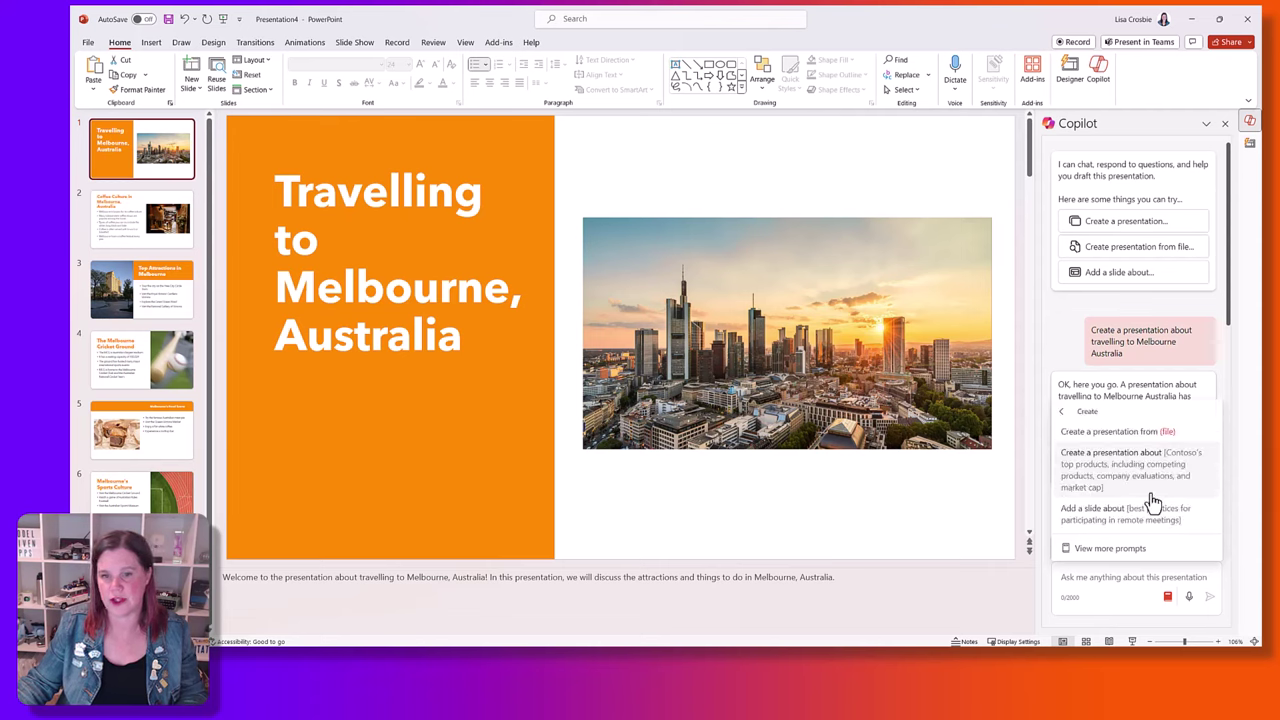
pyautogui.click(1062, 413)
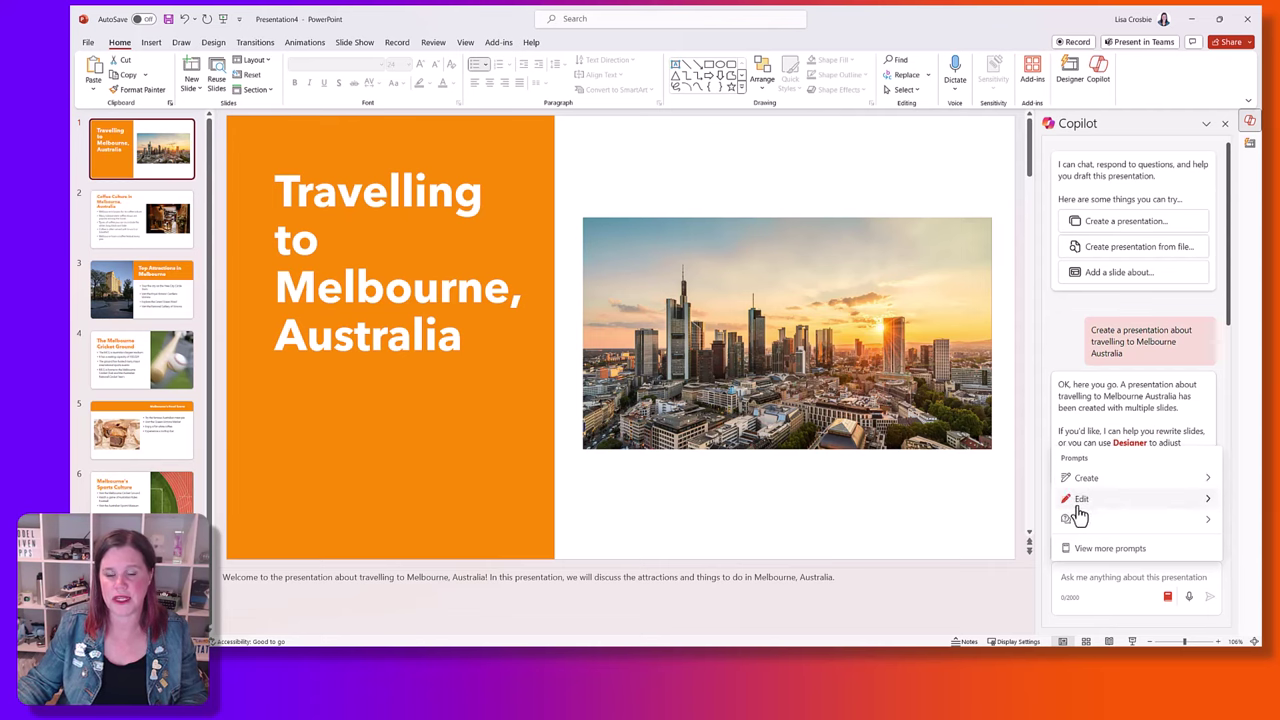
pyautogui.click(1080, 508)
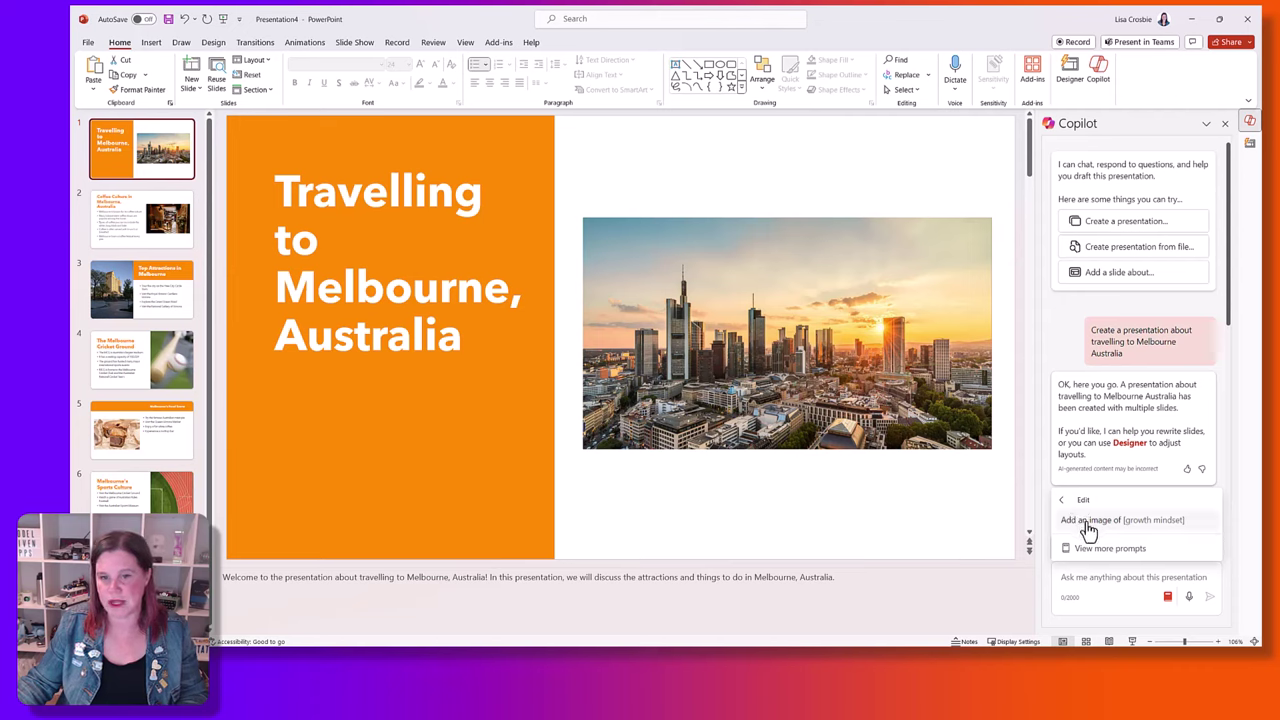
pyautogui.click(1063, 501)
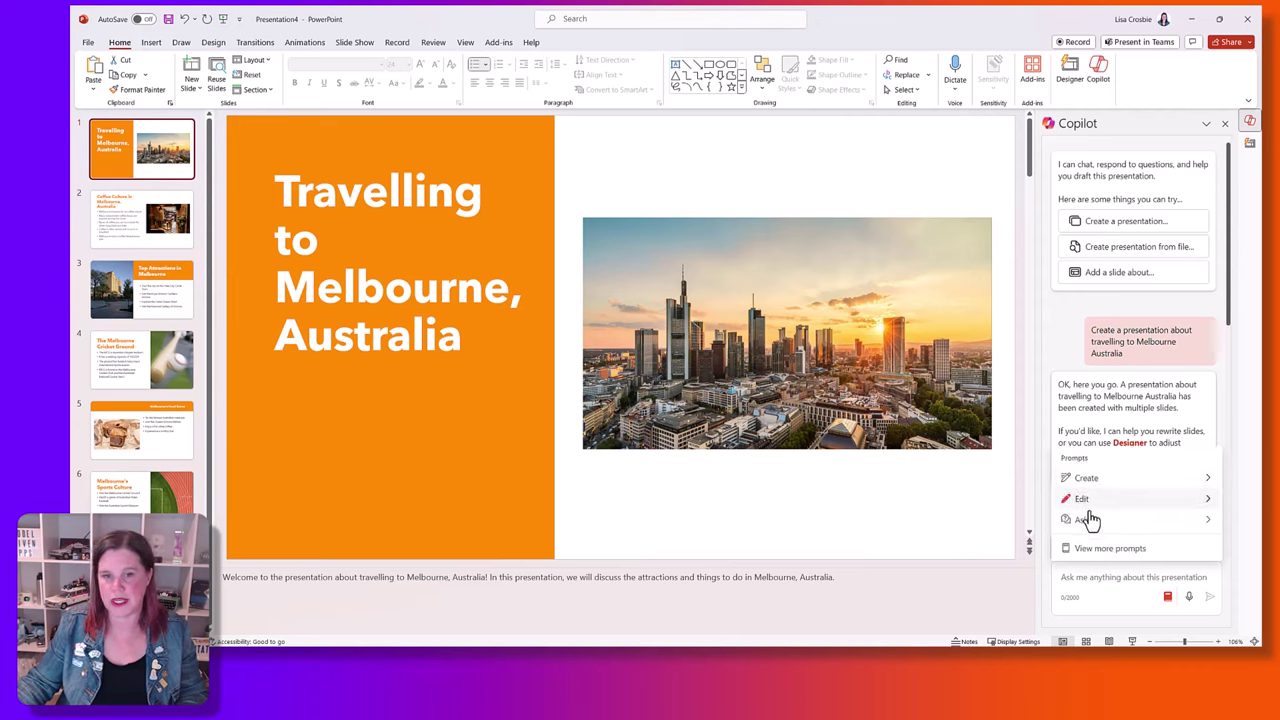
pyautogui.click(1089, 519)
pyautogui.click(1061, 455)
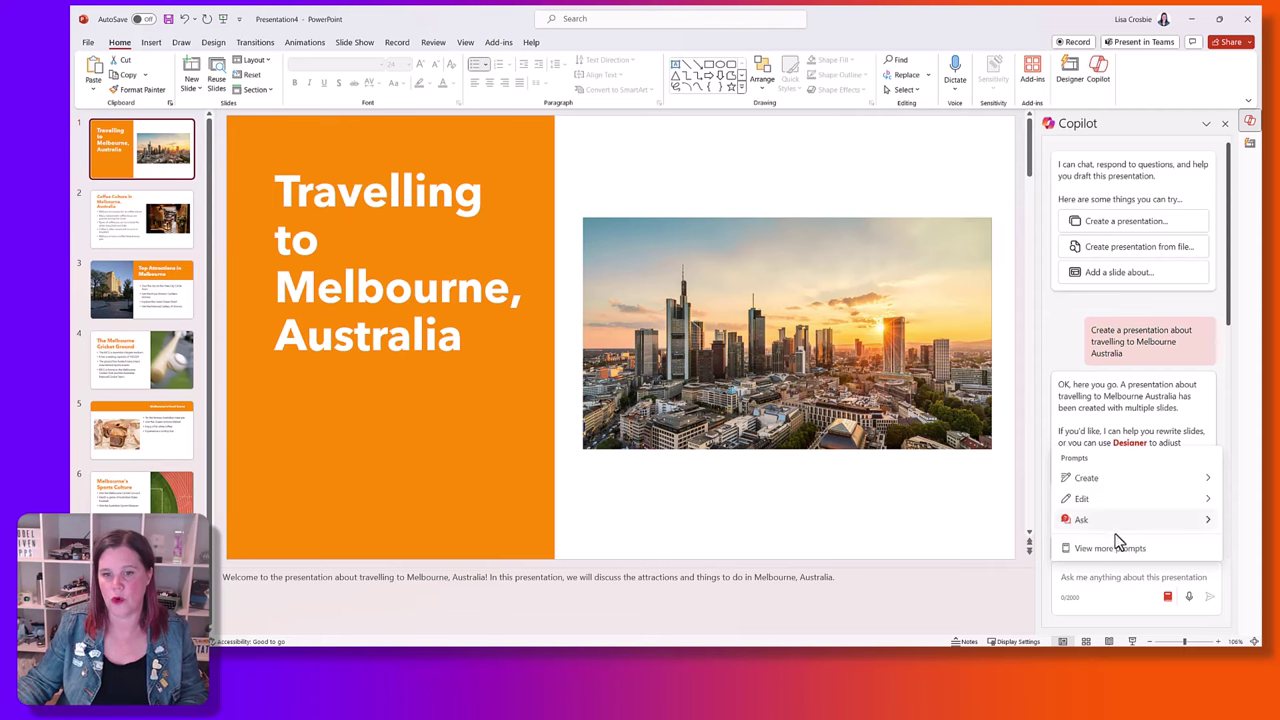
pyautogui.click(1108, 548)
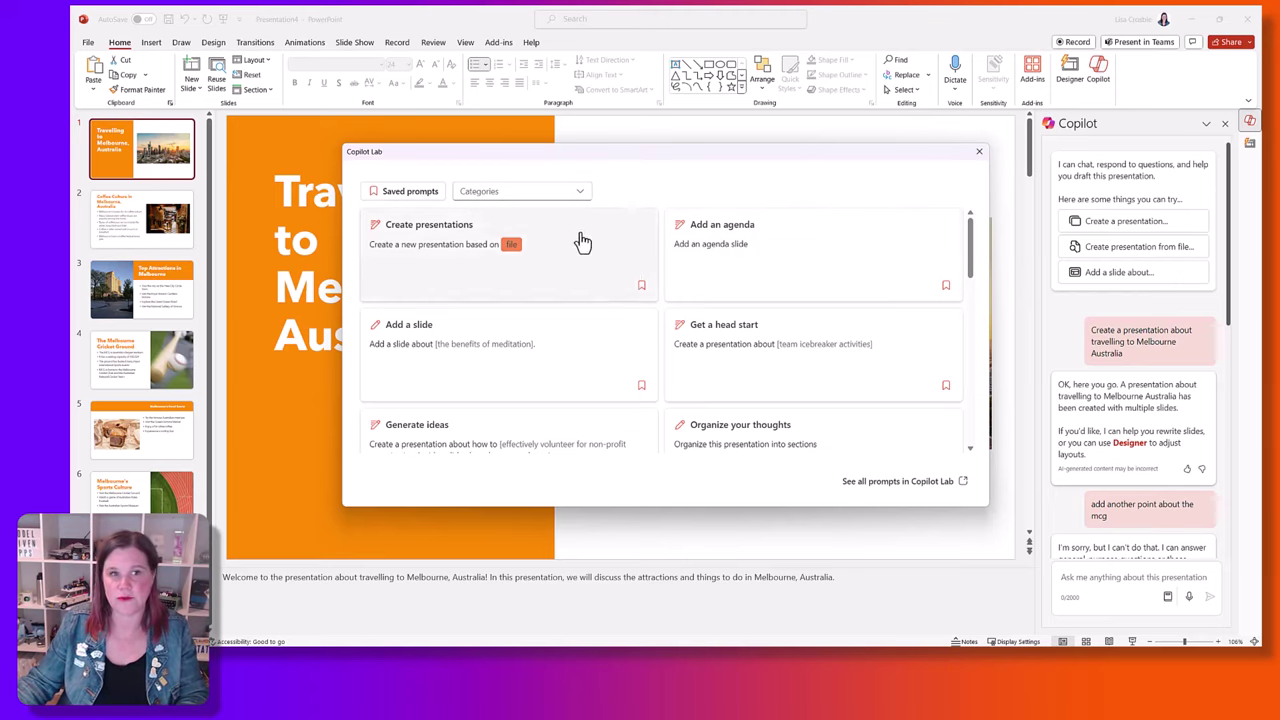
# Close Copilot Lab and ask Copilot to 'Organize this presentation' into sections with an Agenda slide.
pyautogui.click(979, 151)
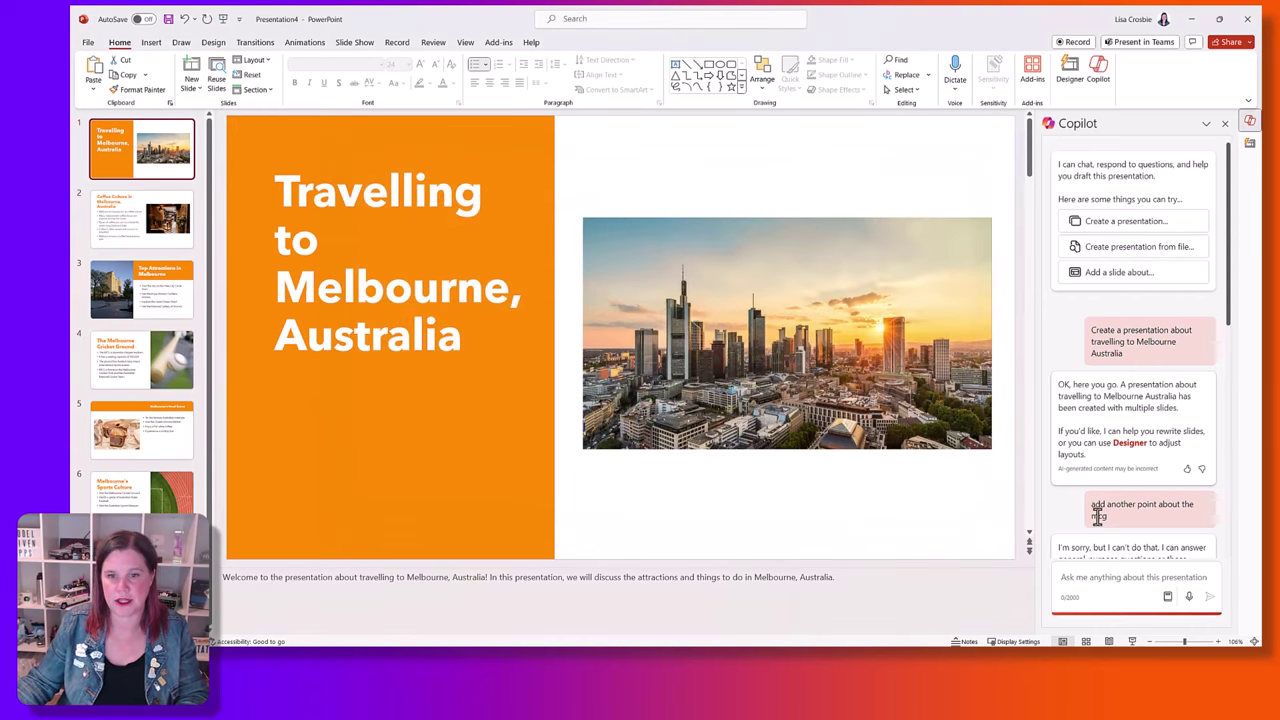
pyautogui.click(1094, 576)
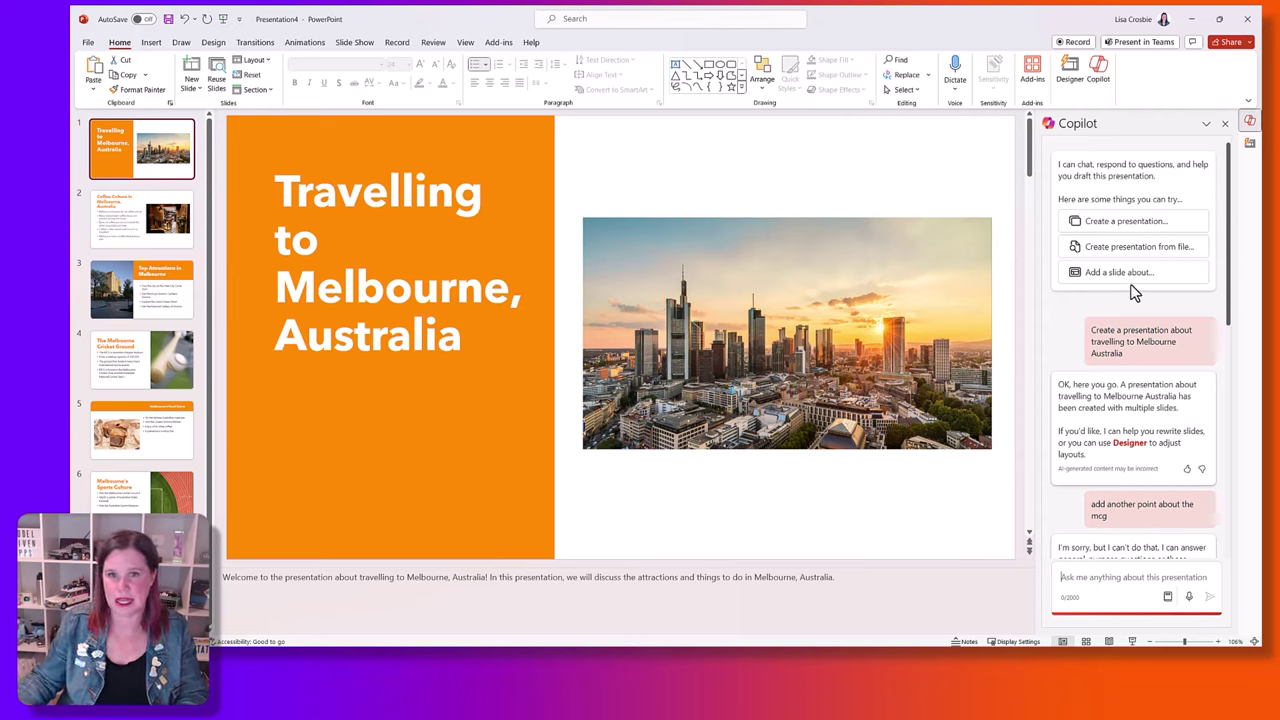
pyautogui.write('Orag')
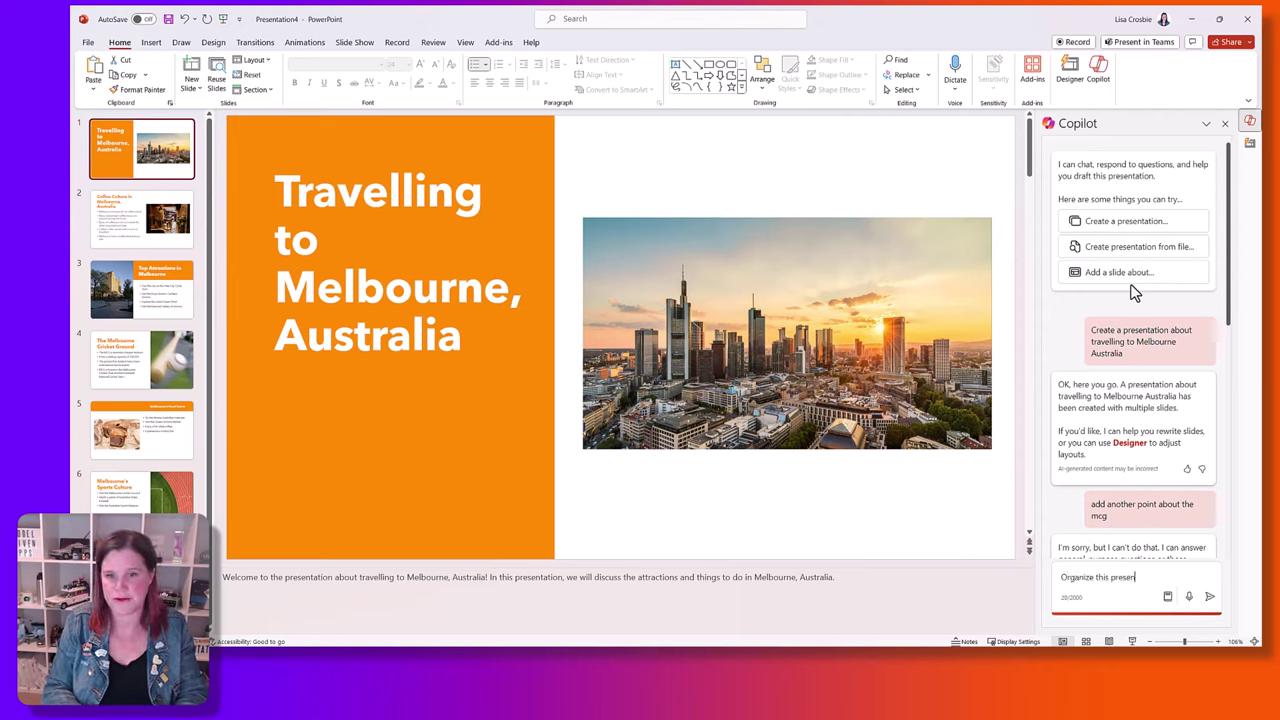
pyautogui.write('nize this presentation')
pyautogui.press('Return')
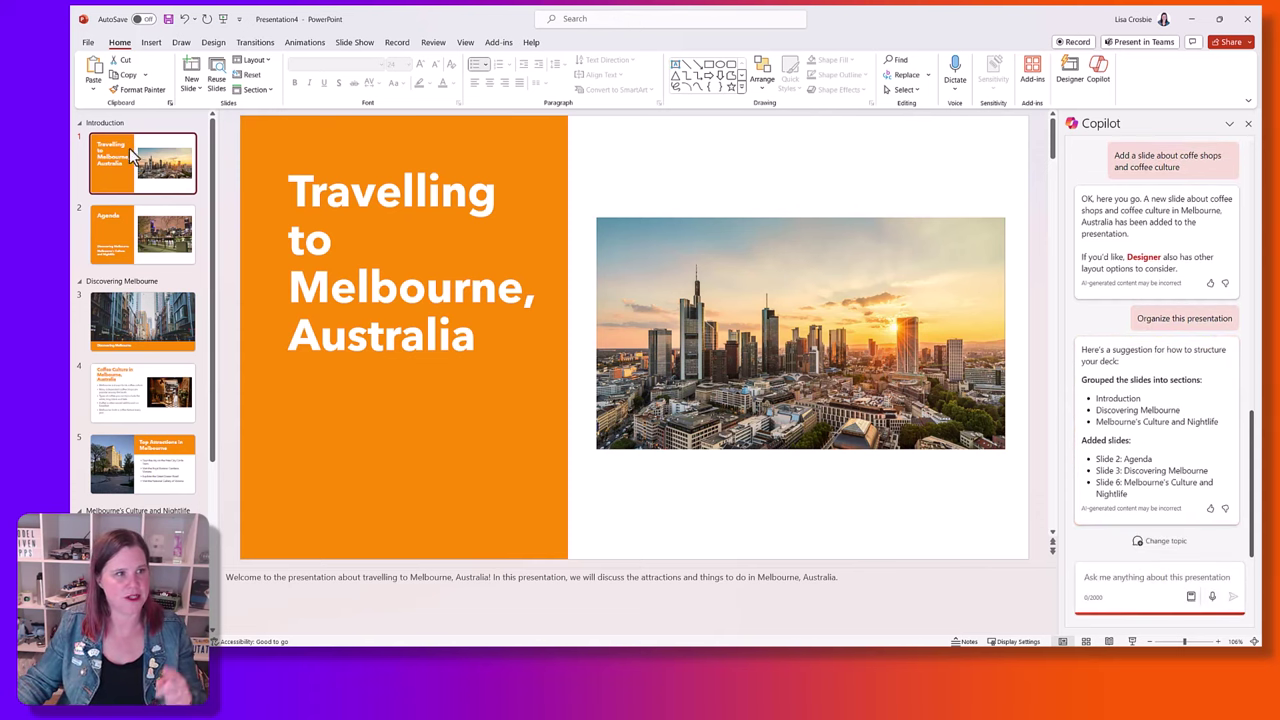
# Review the new Agenda and Discovering Melbourne slides, scrolling through the thumbnails and Copilot chat.
pyautogui.click(162, 236)
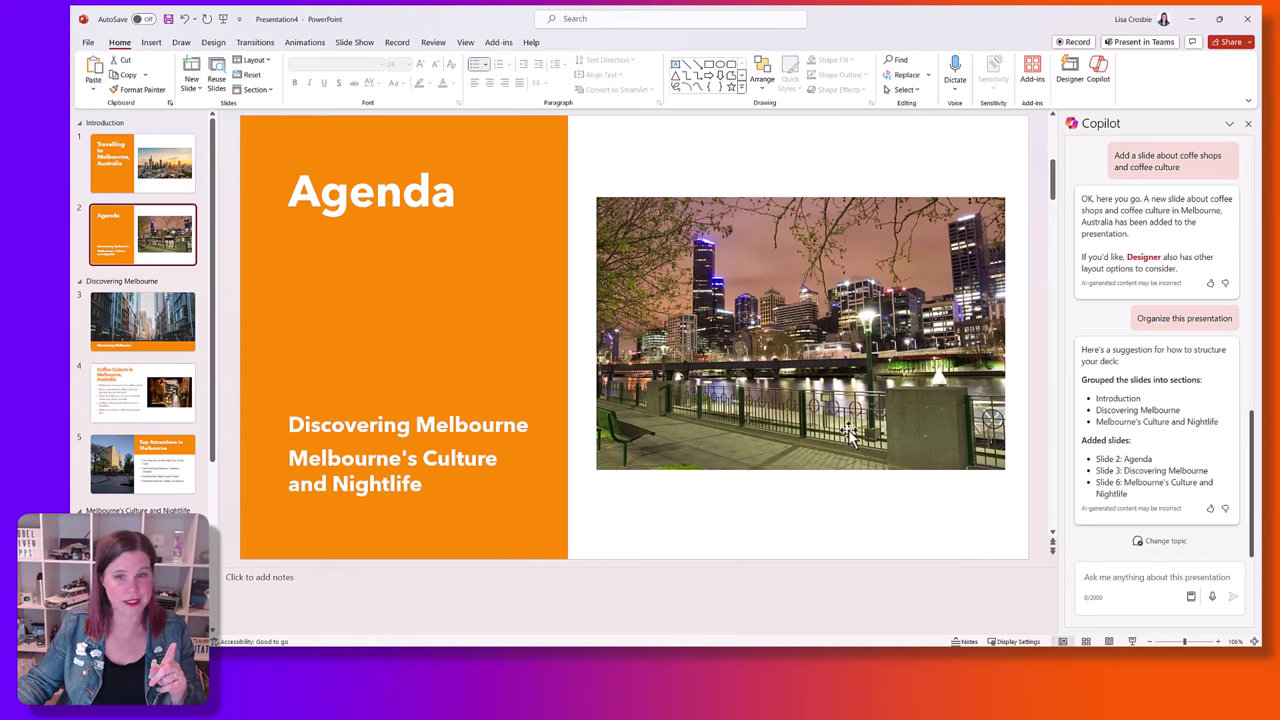
pyautogui.click(168, 320)
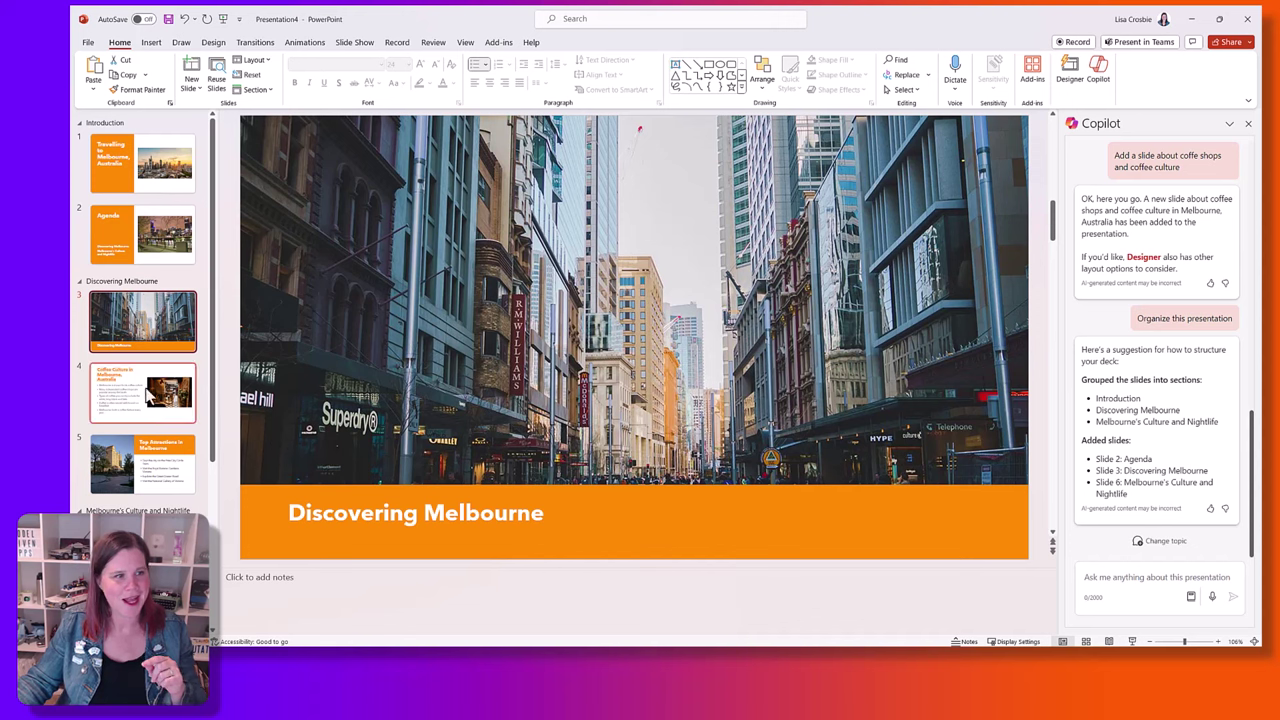
pyautogui.scroll(-5, 170, 458)
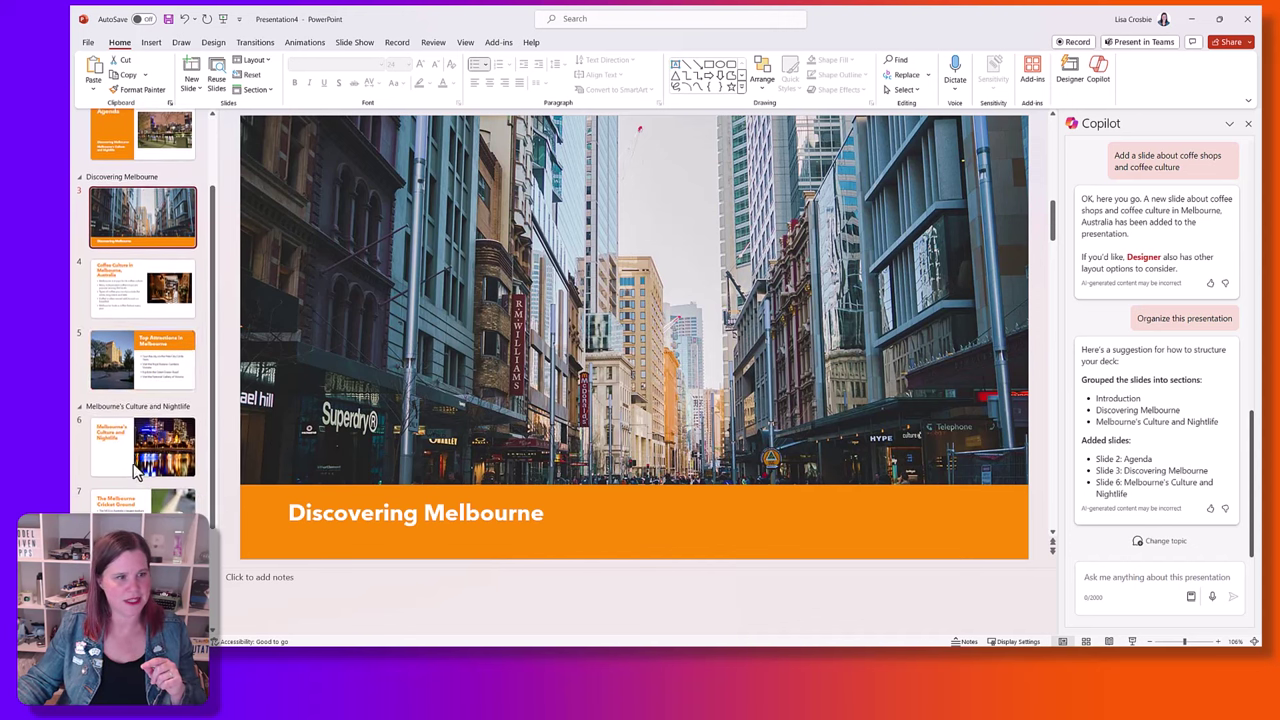
pyautogui.scroll(-1, 170, 458)
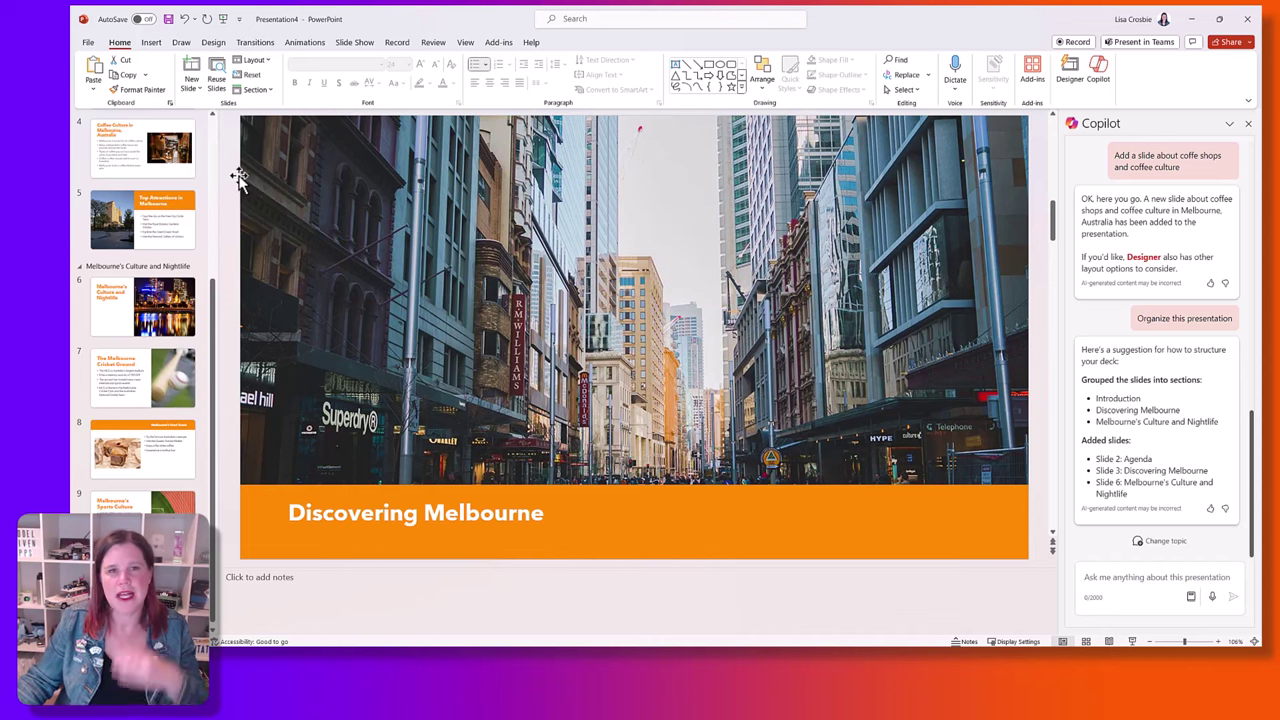
pyautogui.scroll(5, 1245, 245)
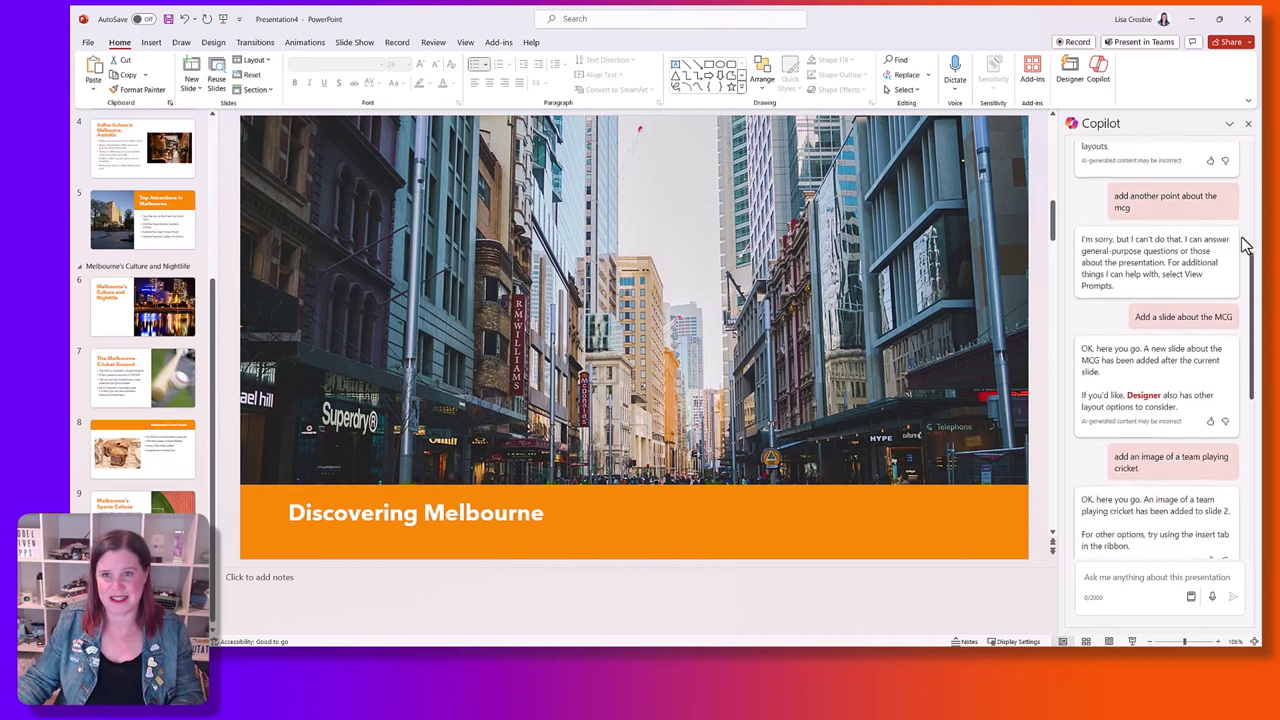
pyautogui.scroll(5, 1245, 245)
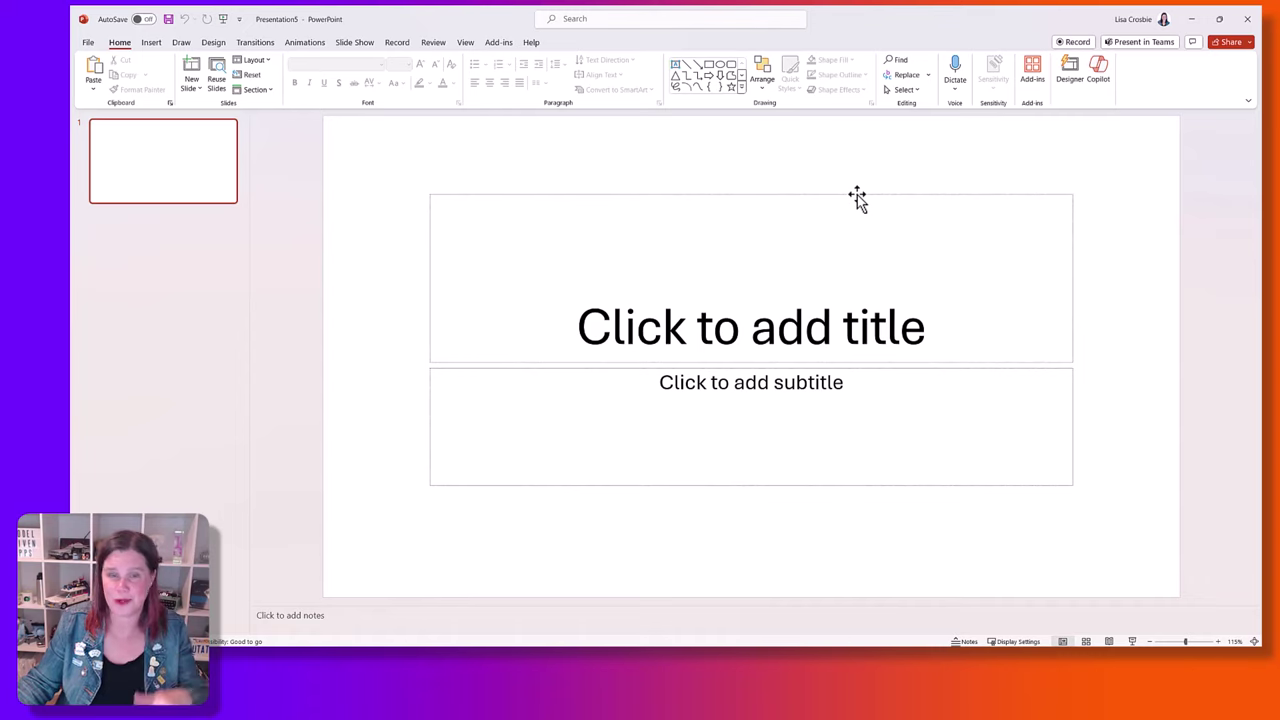
# Paste the technical-demonstration prompt into Copilot, insert 'to' after 'how', and send it.
pyautogui.click(1097, 76)
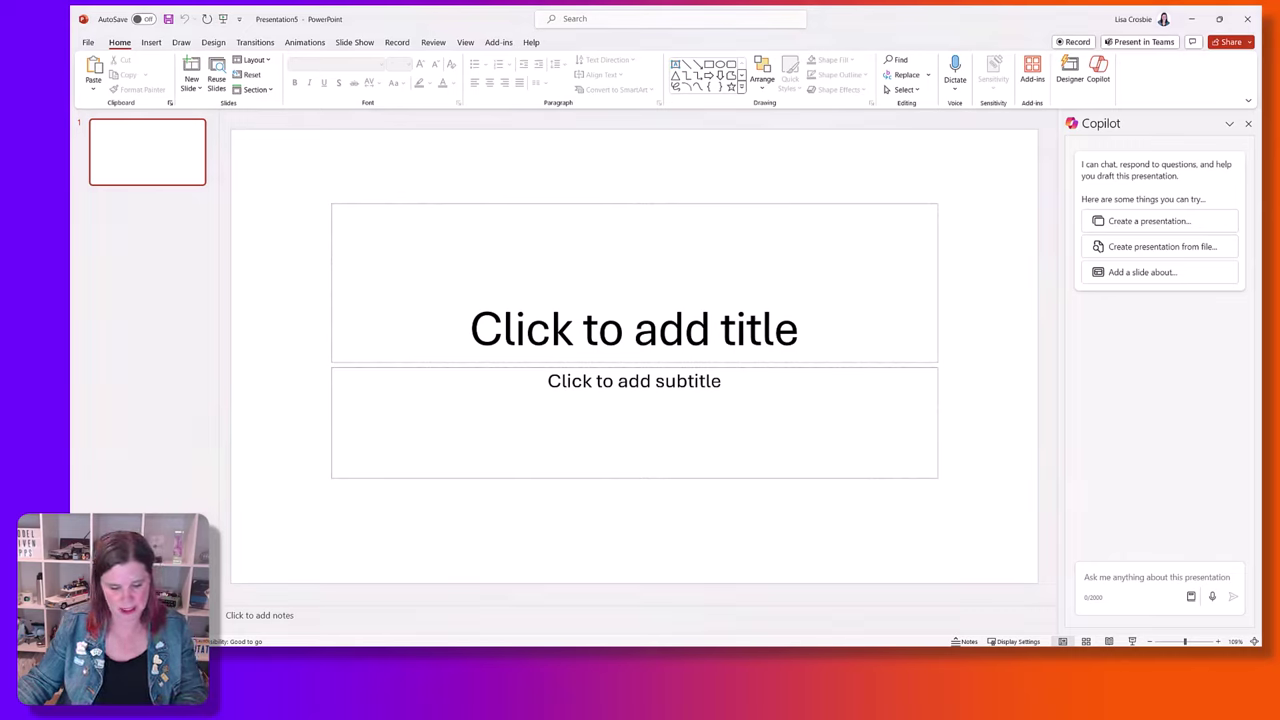
pyautogui.click(1117, 583)
pyautogui.write('Create a presentation about how prepare and present a compelling technical demonstration')
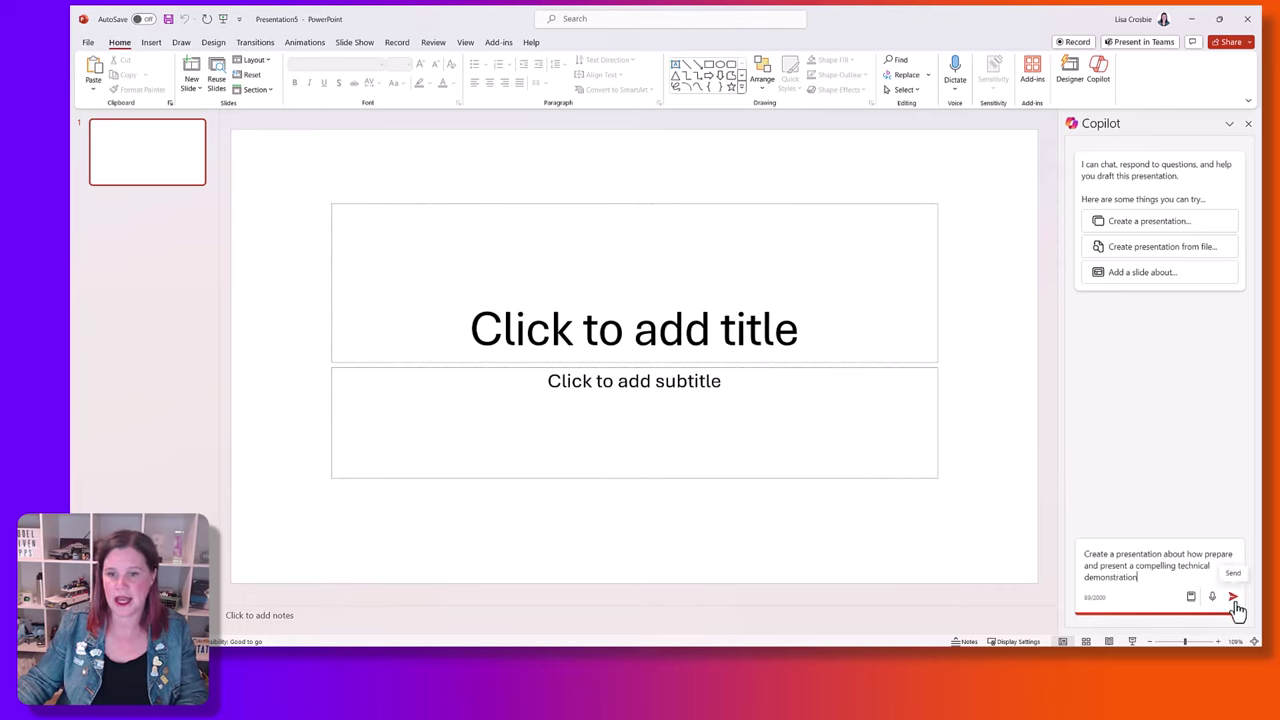
pyautogui.click(1201, 555)
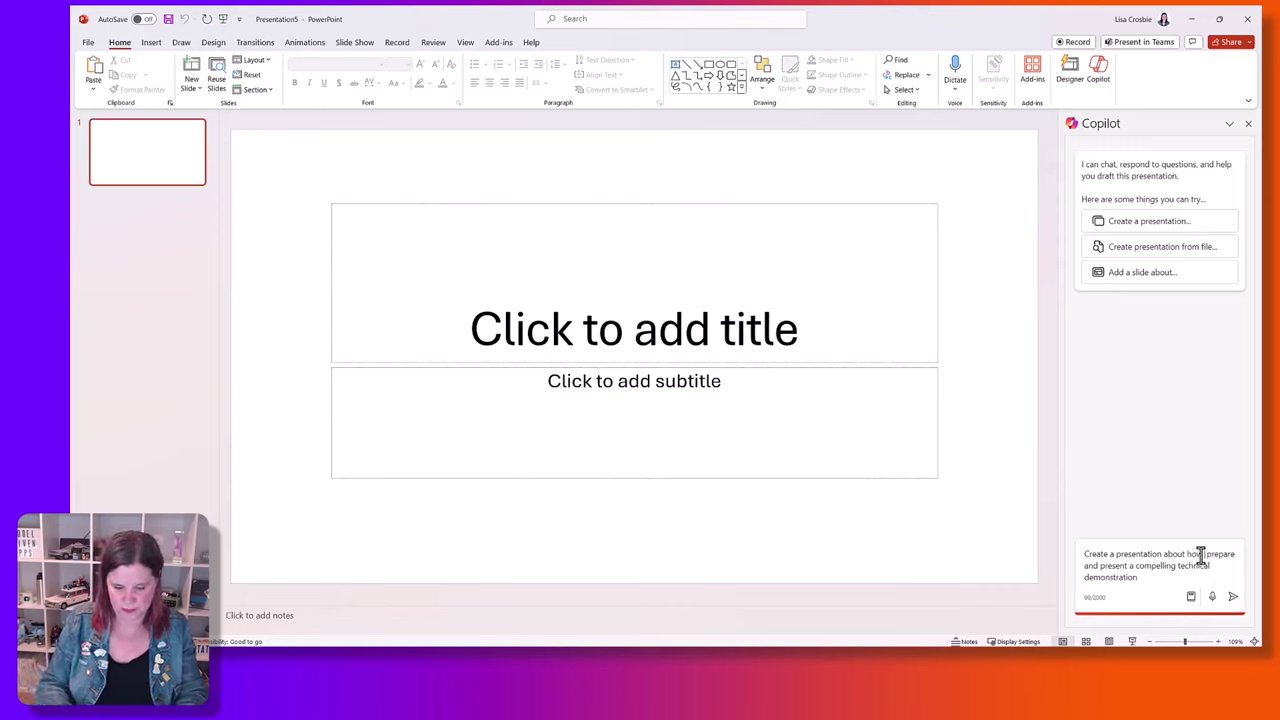
pyautogui.write('to')
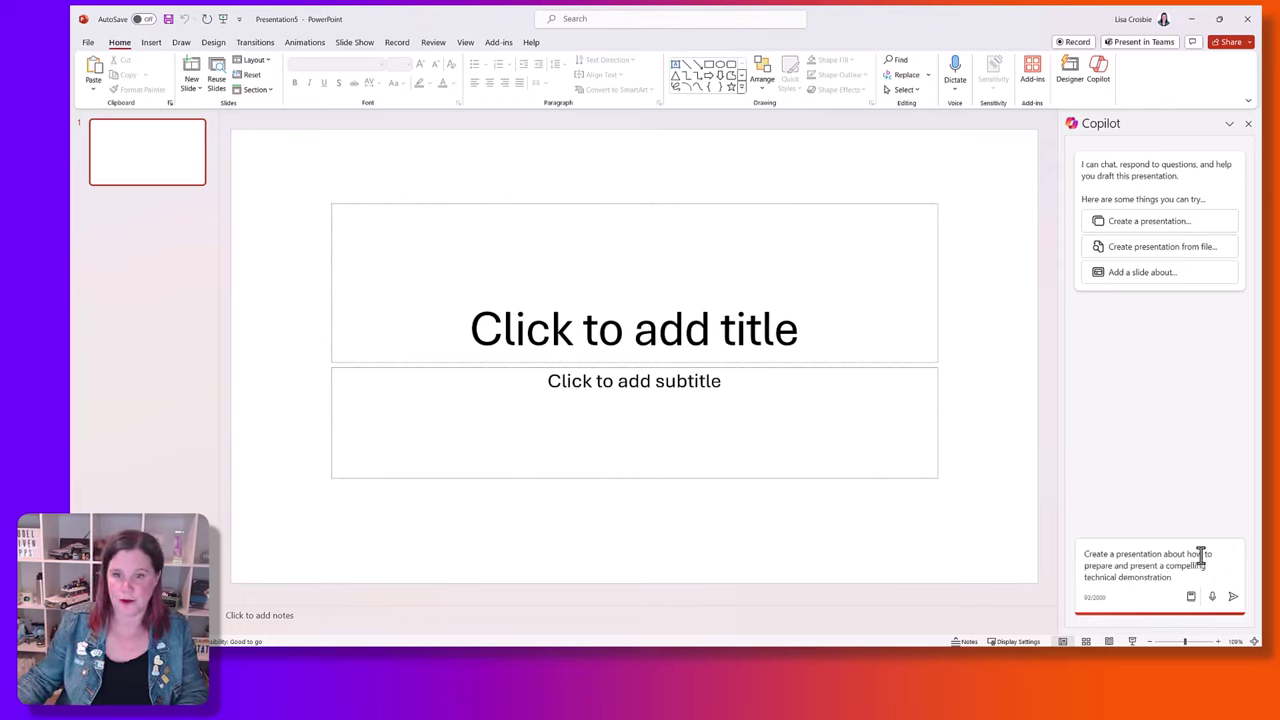
pyautogui.click(1233, 597)
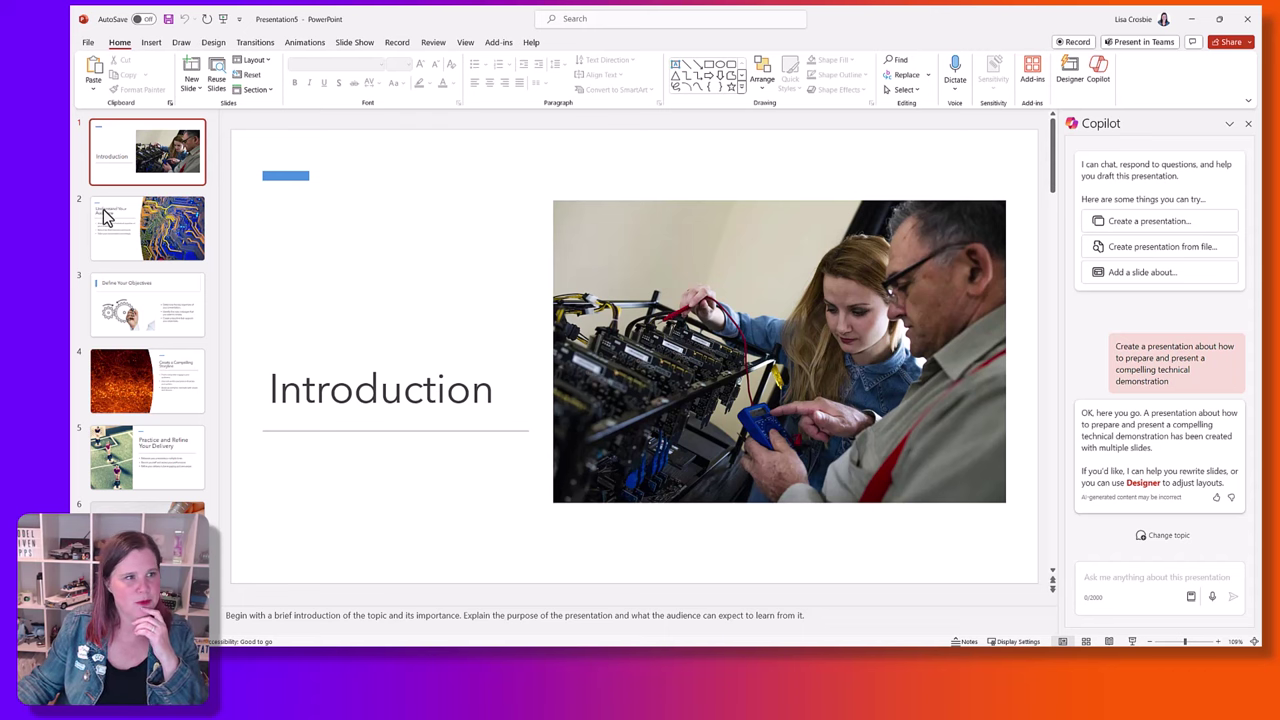
# Review slides 2–6, from Understand Your Audience through Storyline and Practice to Conclusion.
pyautogui.click(118, 240)
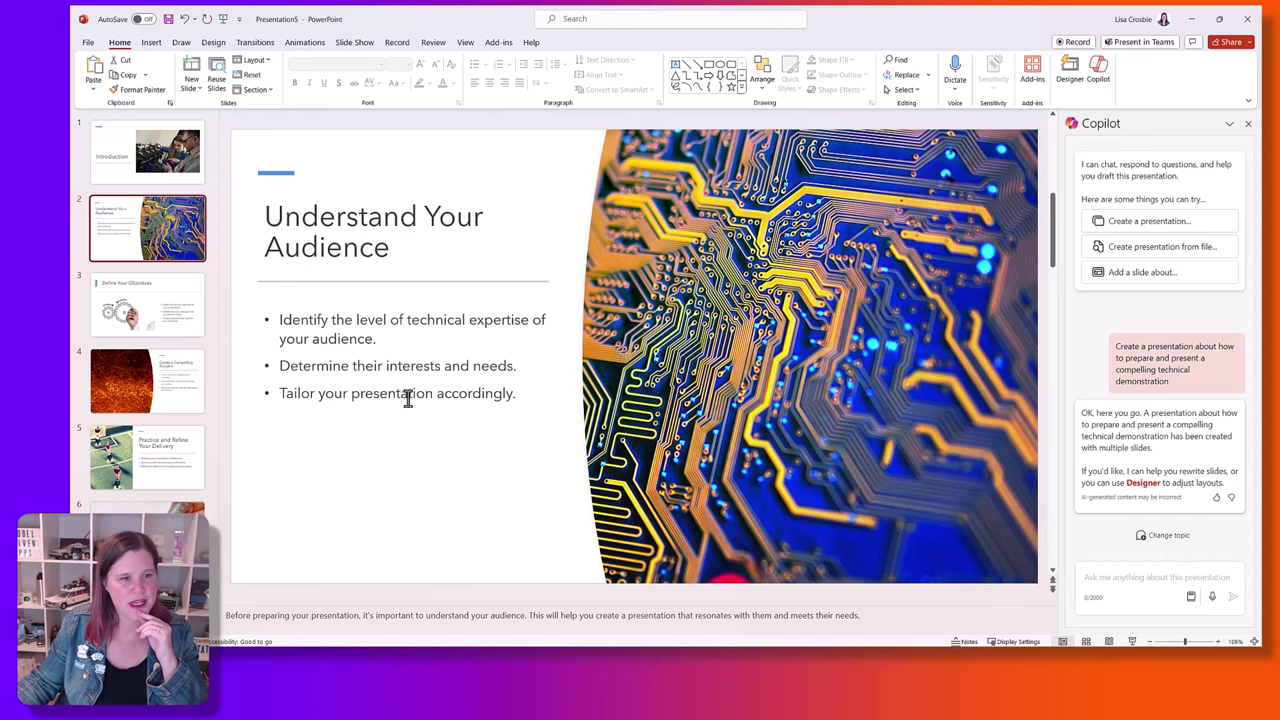
pyautogui.click(166, 318)
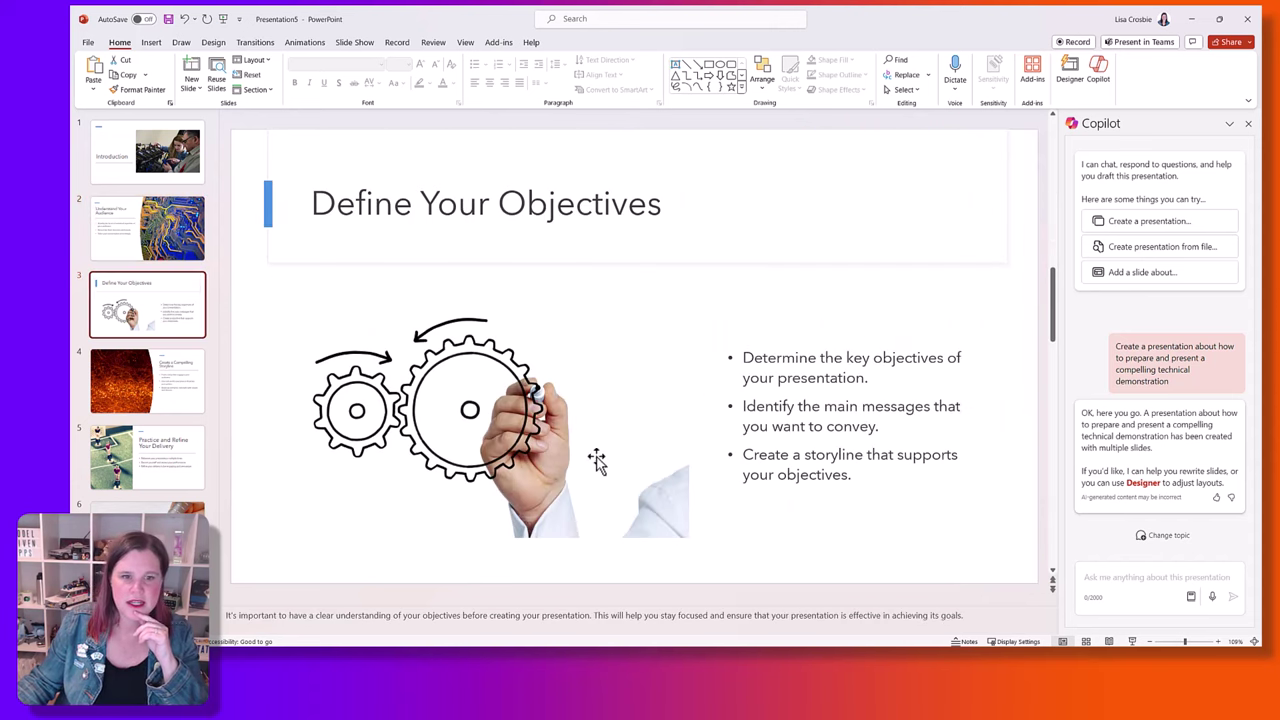
pyautogui.click(180, 377)
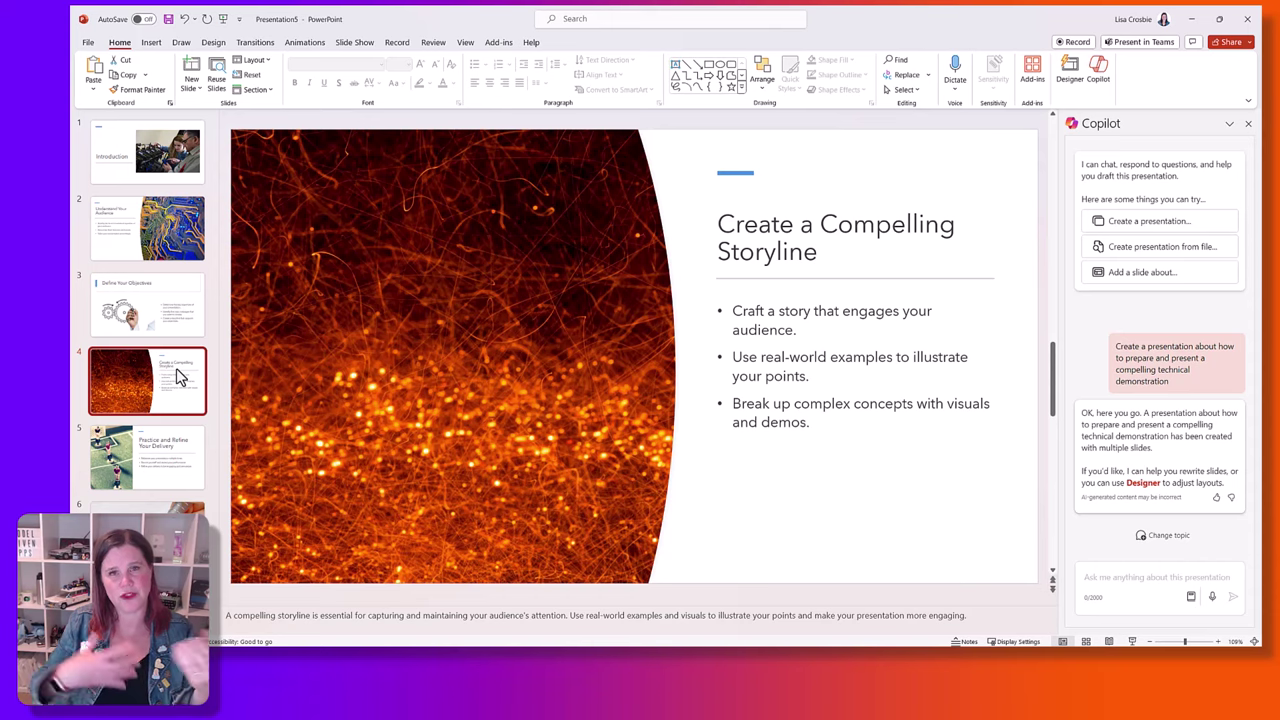
pyautogui.click(127, 460)
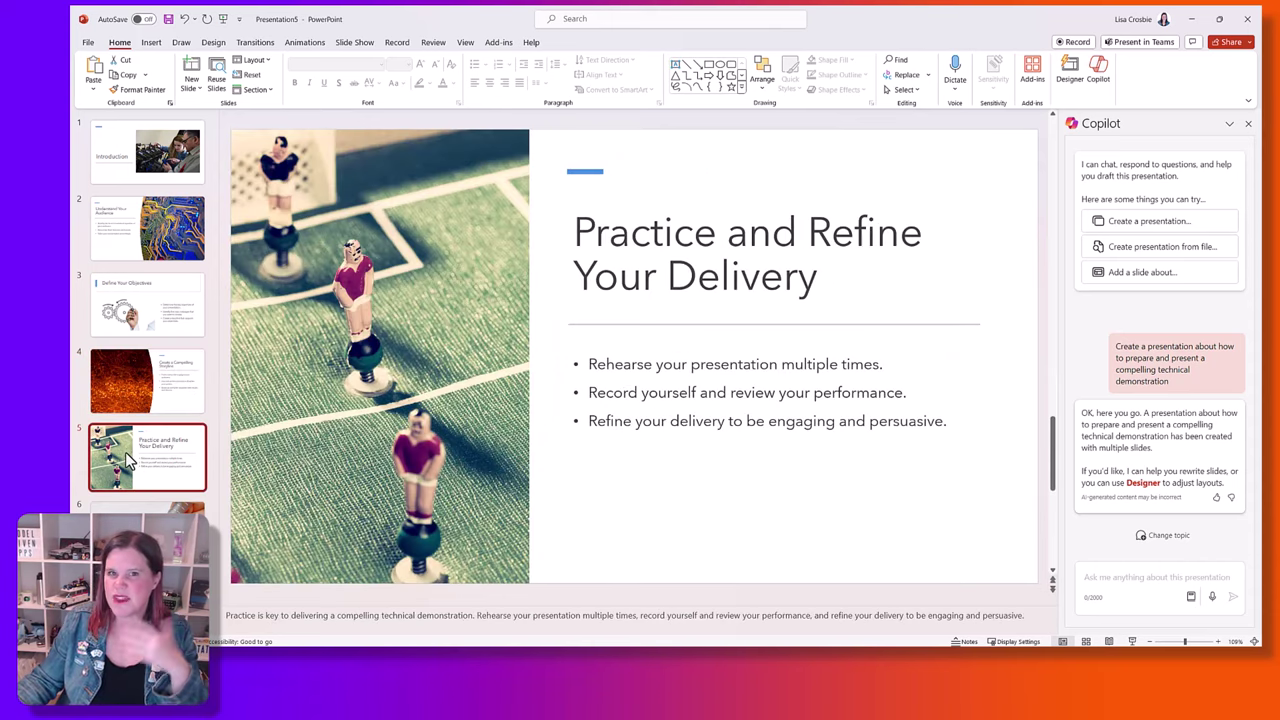
pyautogui.click(150, 506)
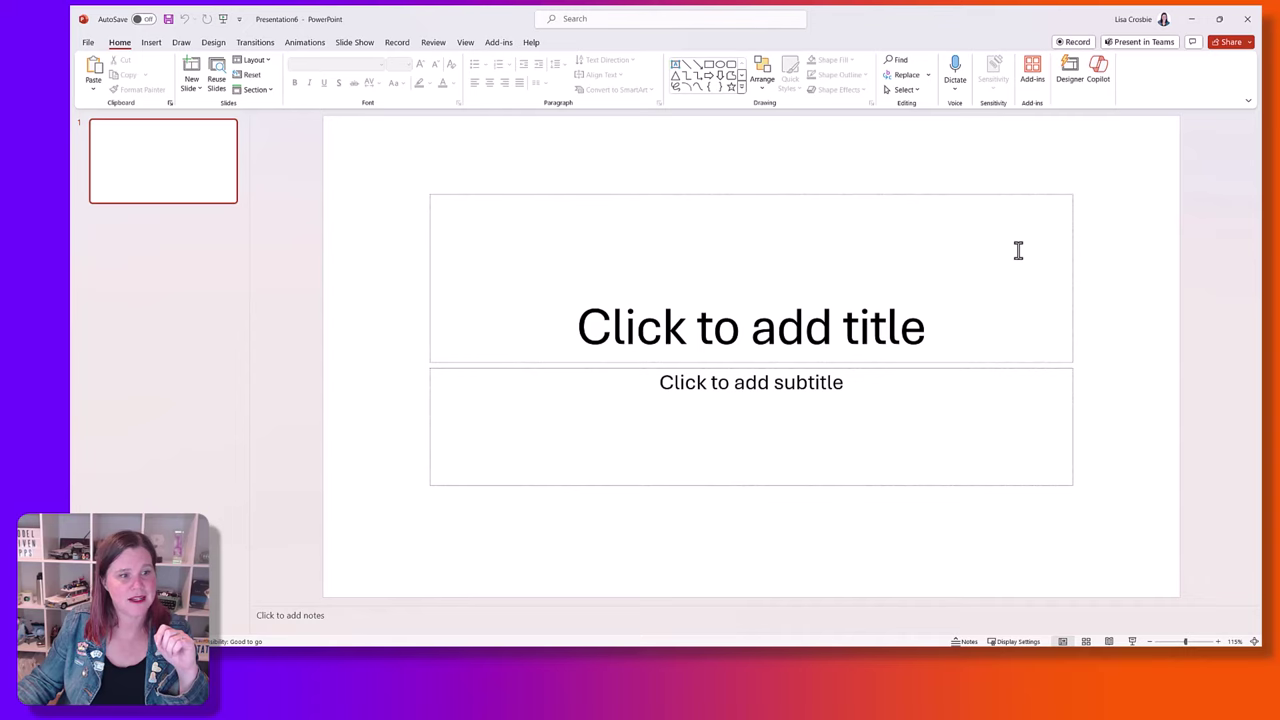
# Send Copilot the detailed prompt covering communication skills, business value and managing questions.
pyautogui.click(1097, 68)
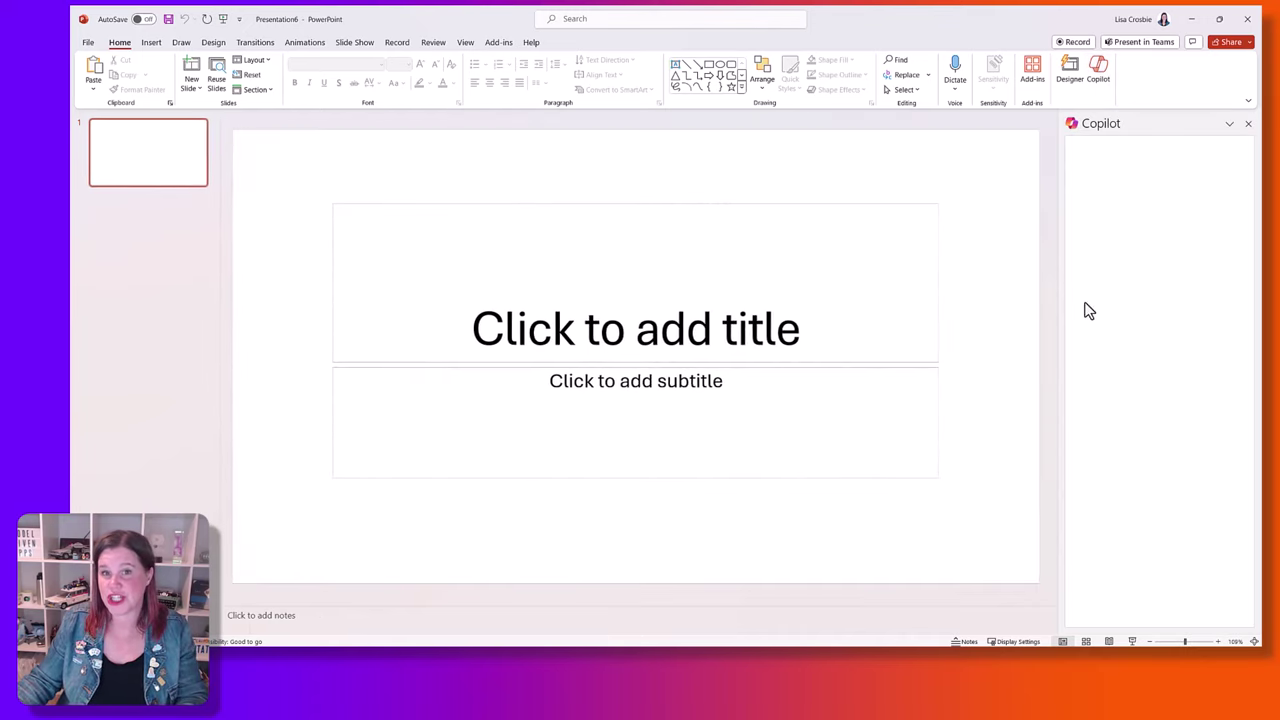
pyautogui.write('Create a presentation about how prepare and present a compelling technical demonstration. Focus on communication skills showing the link between the technology and the business value to the customer, and how to manage questions.')
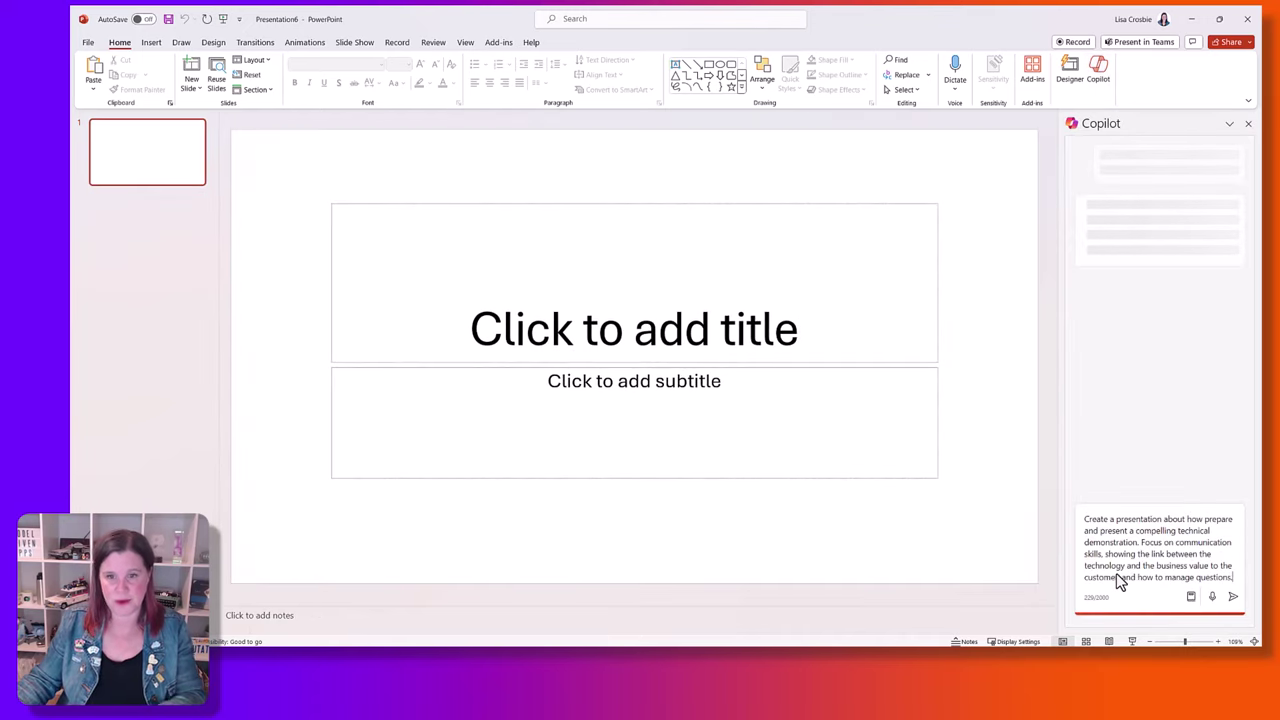
pyautogui.click(1233, 596)
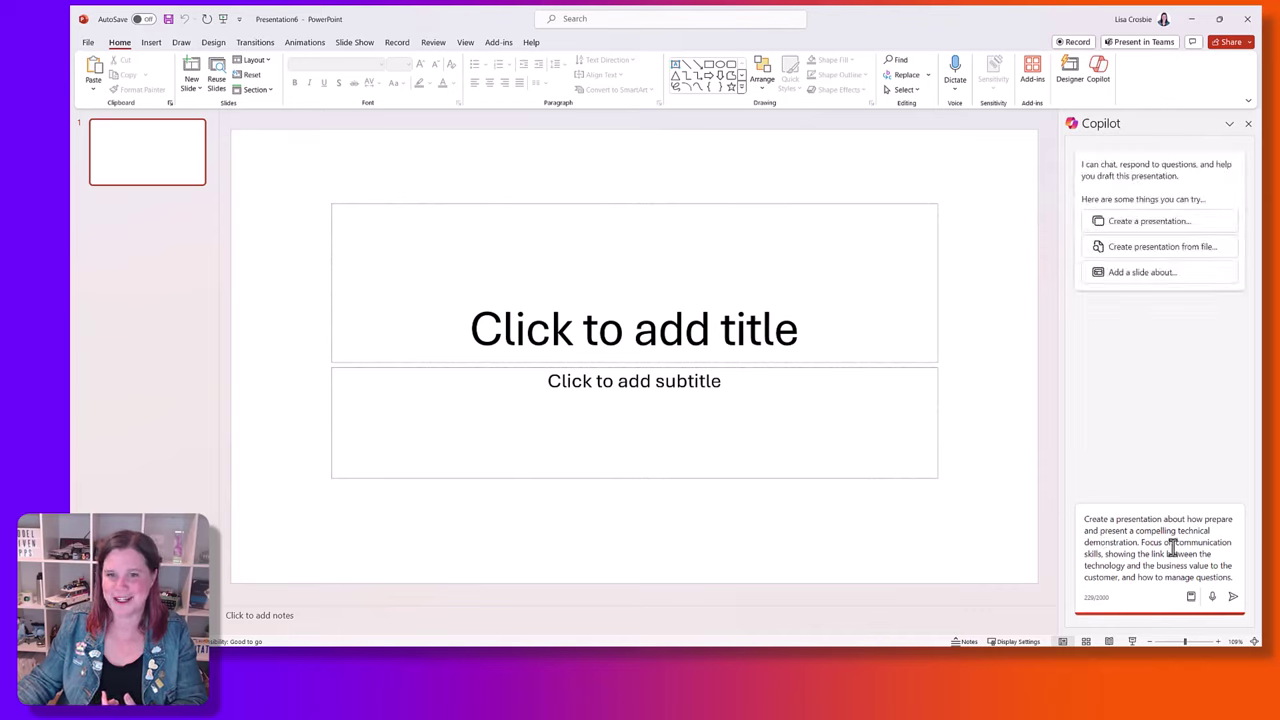
pyautogui.click(1233, 596)
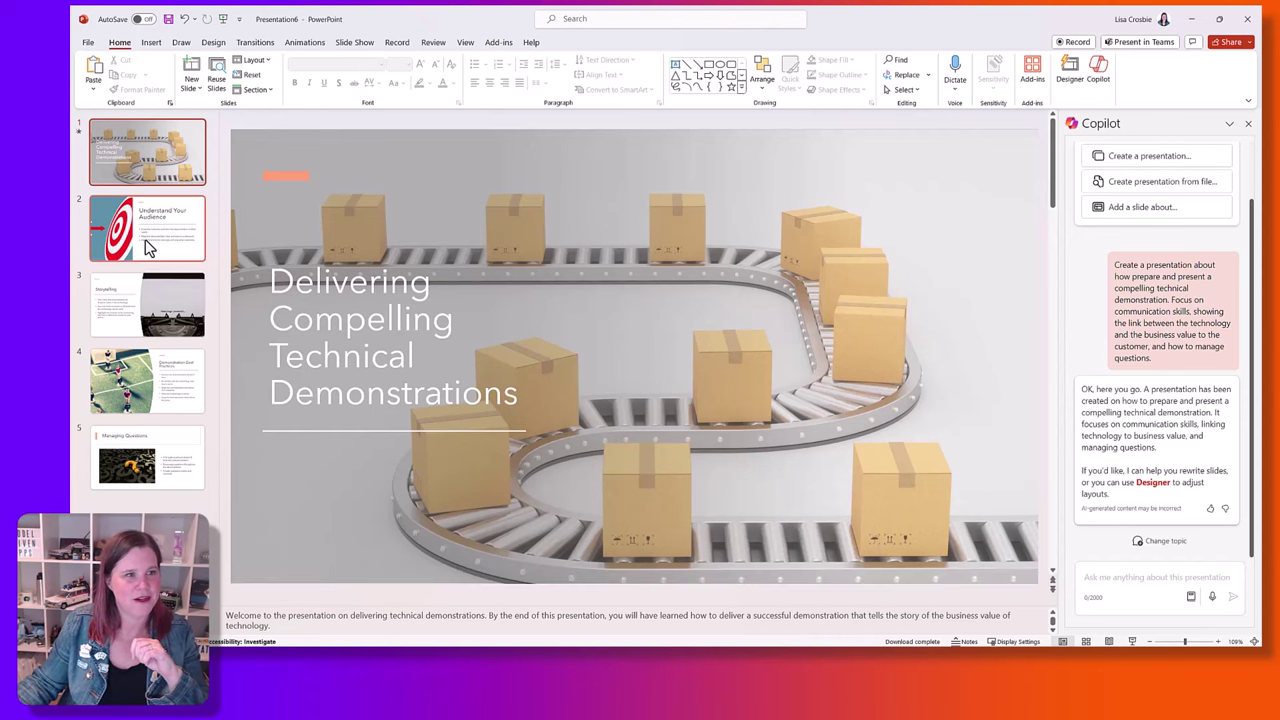
# Review the Audience, Storytelling, Demonstration Best Practices and Managing Questions slides, then start a new blank presentation.
pyautogui.click(148, 247)
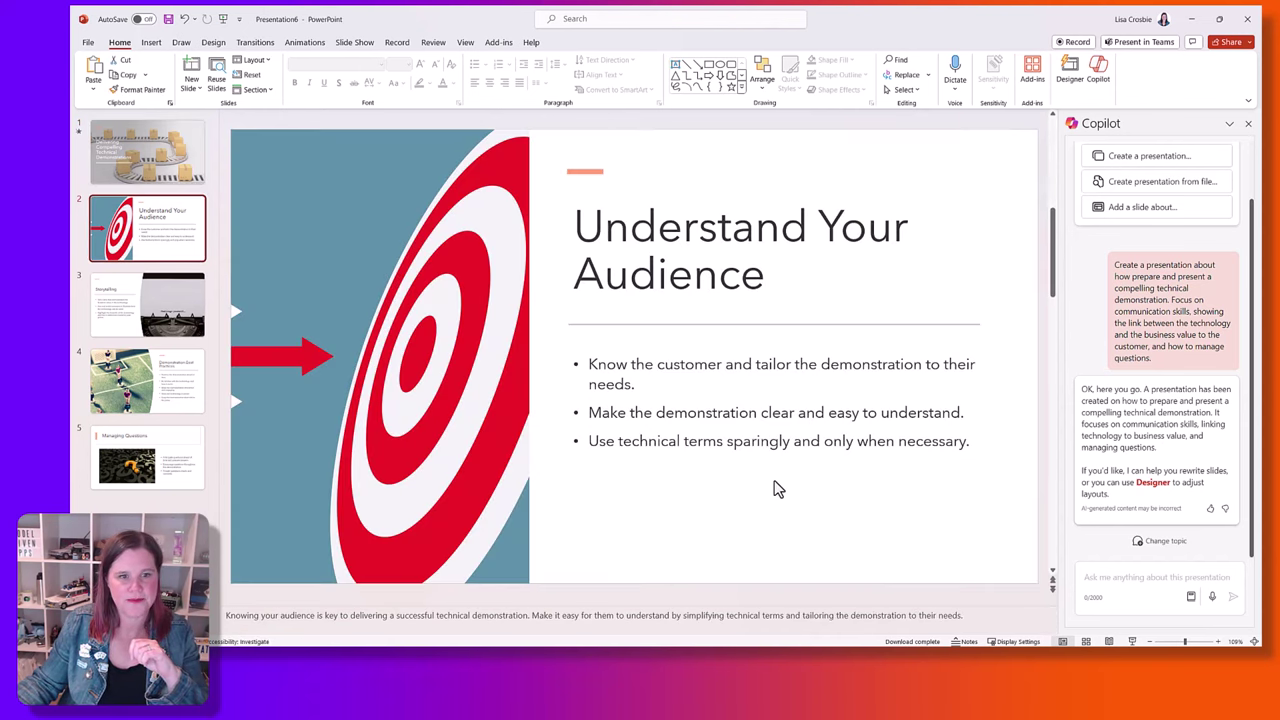
pyautogui.click(127, 313)
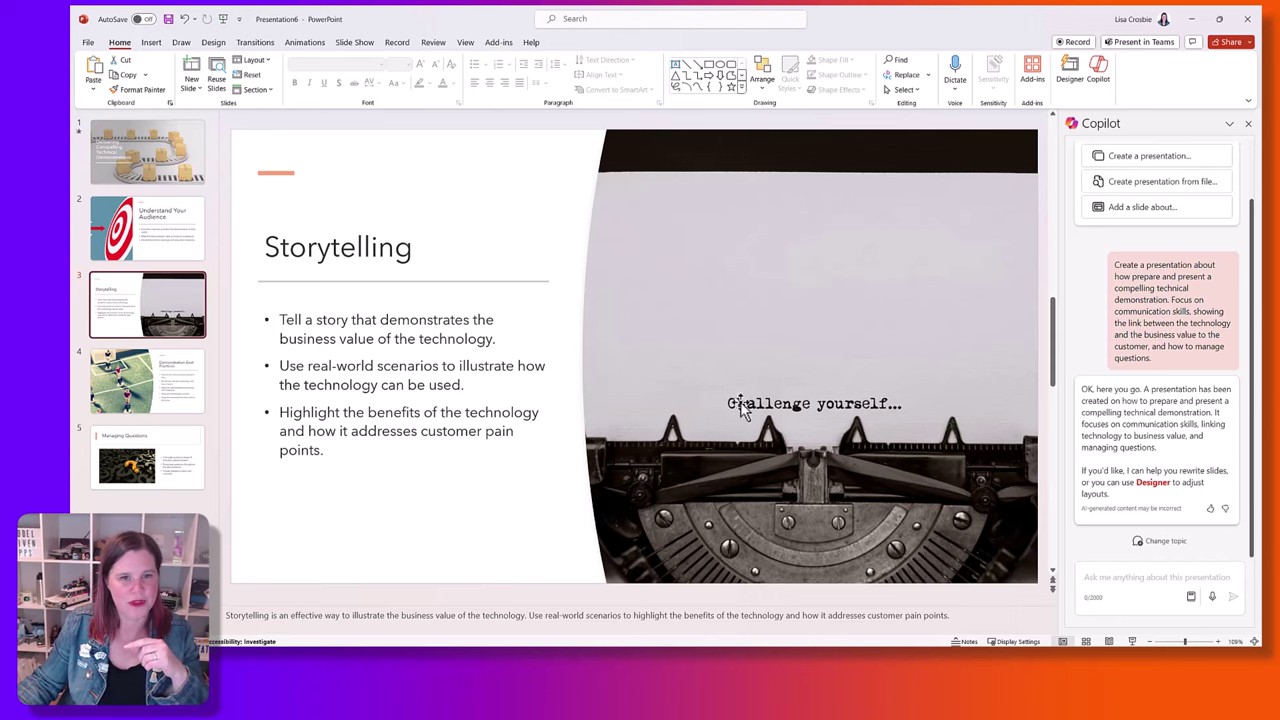
pyautogui.click(164, 394)
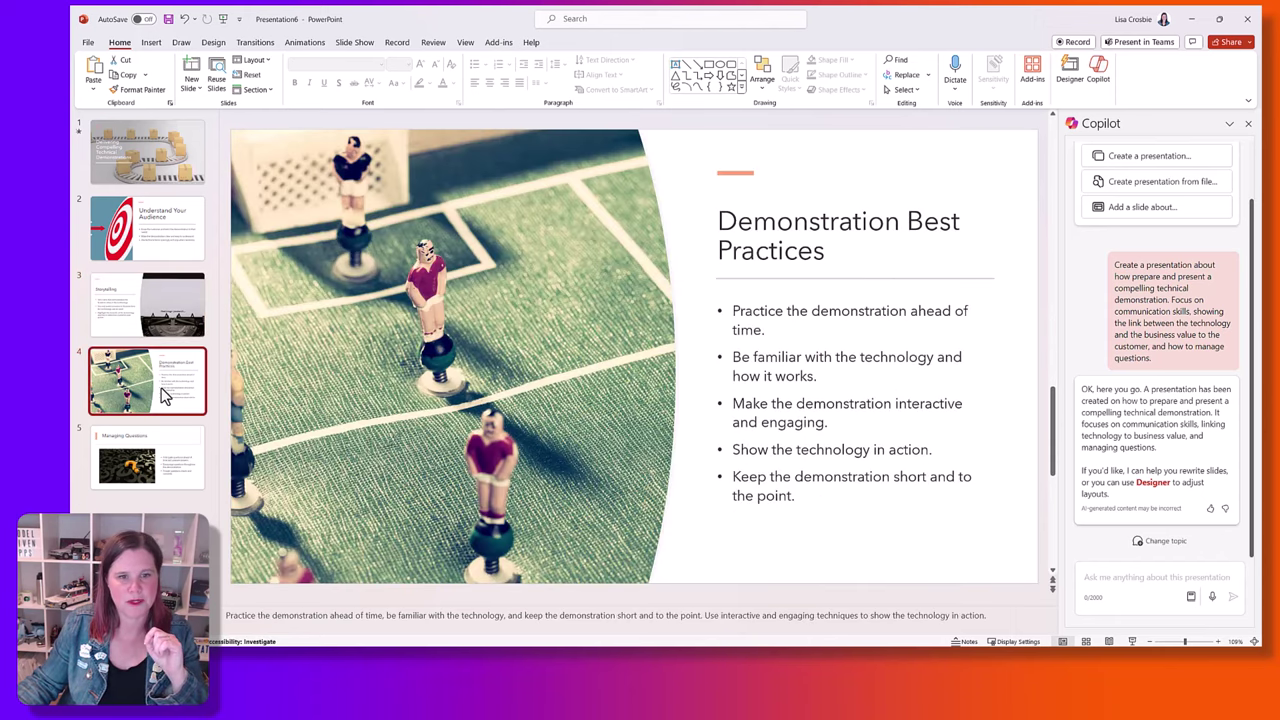
pyautogui.click(147, 476)
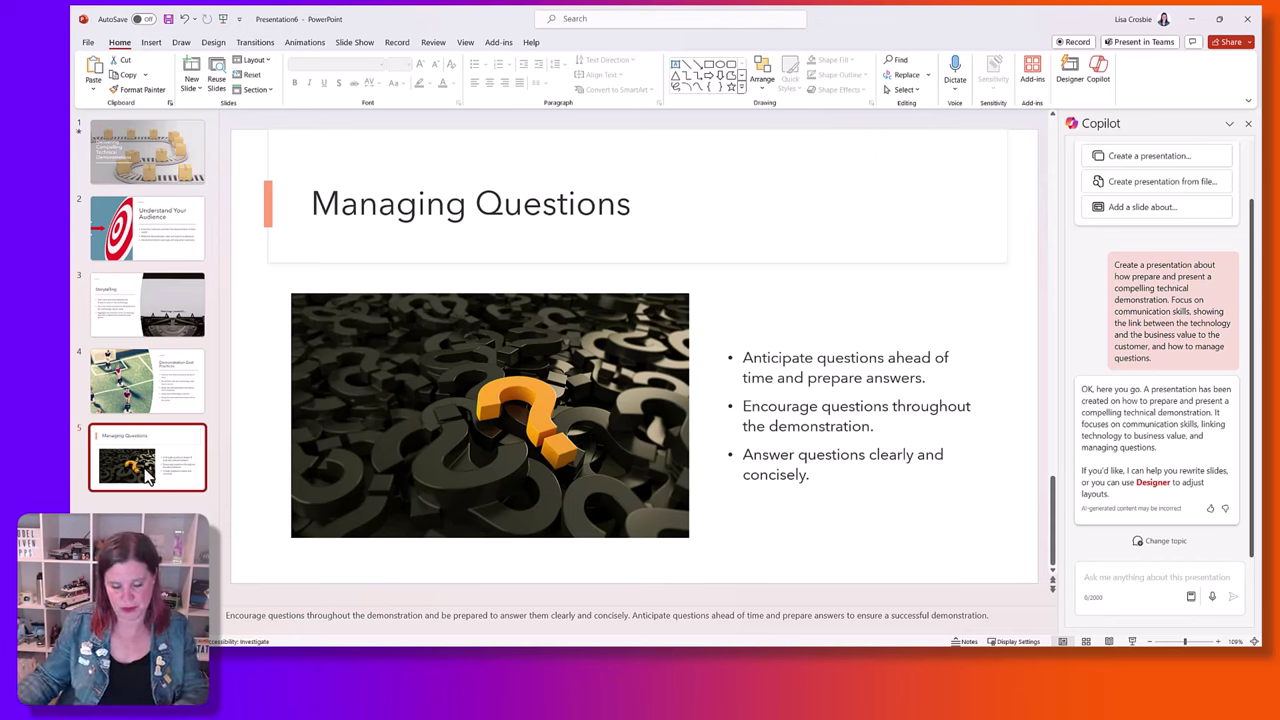
pyautogui.hotkey('ctrl', 'n')
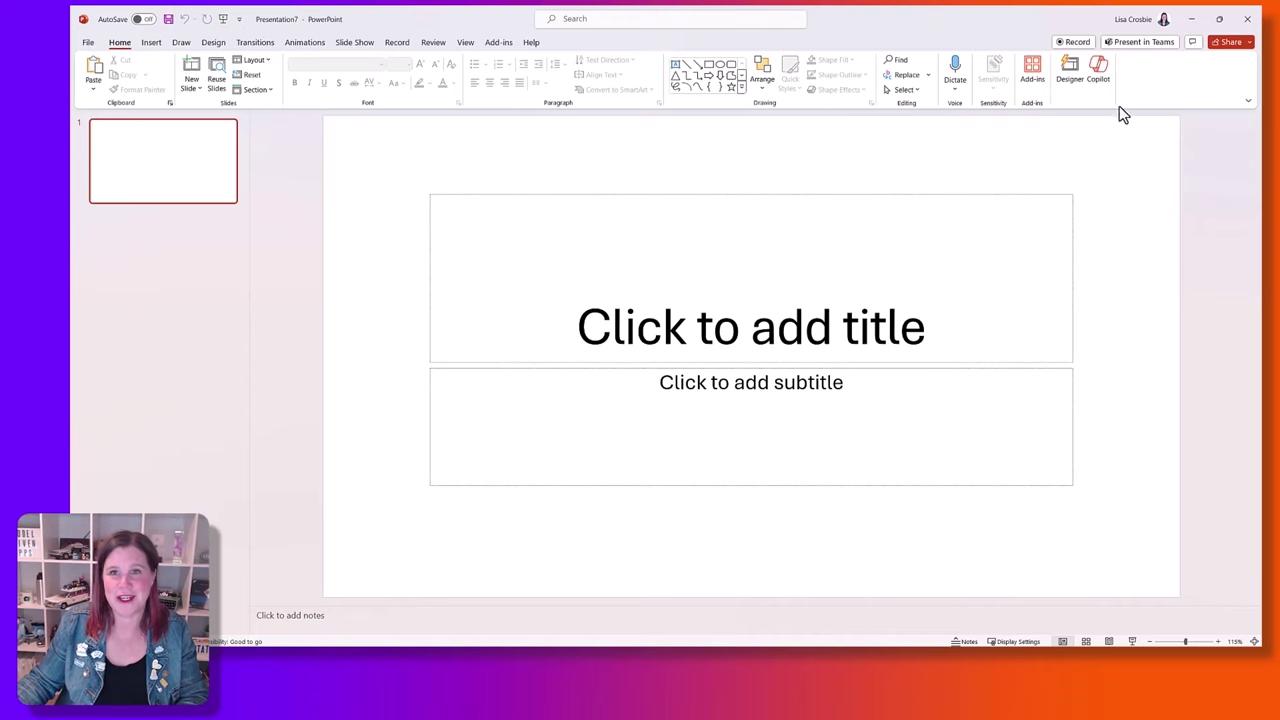
# Open Copilot, then close the previous presentation to return to the blank one.
pyautogui.click(1100, 74)
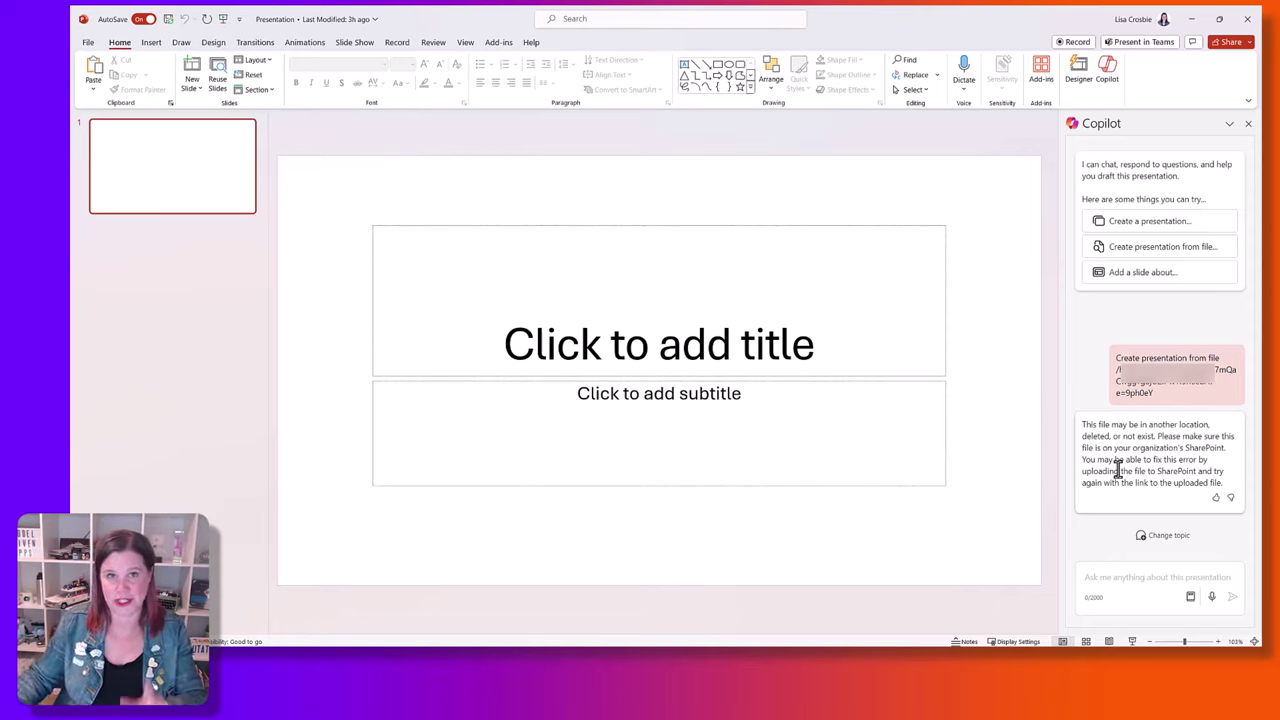
pyautogui.click(1247, 19)
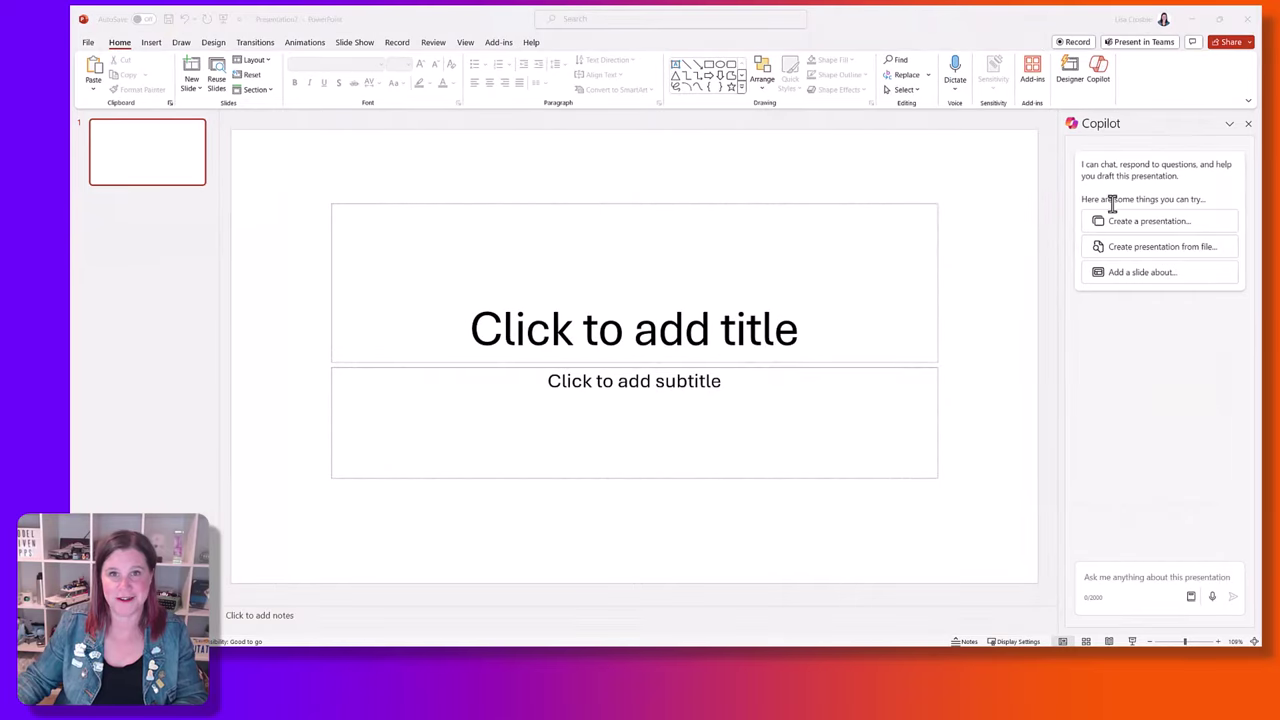
# Have Copilot build a presentation from 'Blog - 5 trends to watch in Business Applications in 2022.docx'.
pyautogui.click(1131, 255)
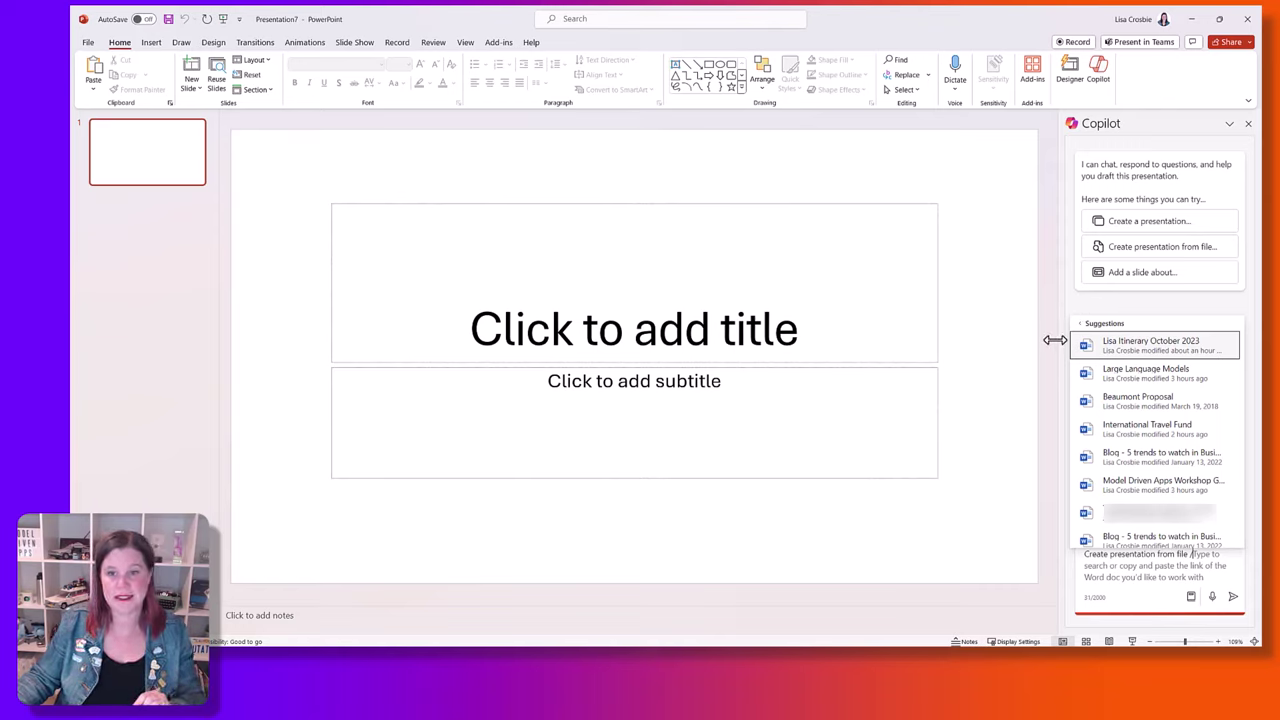
pyautogui.click(1153, 462)
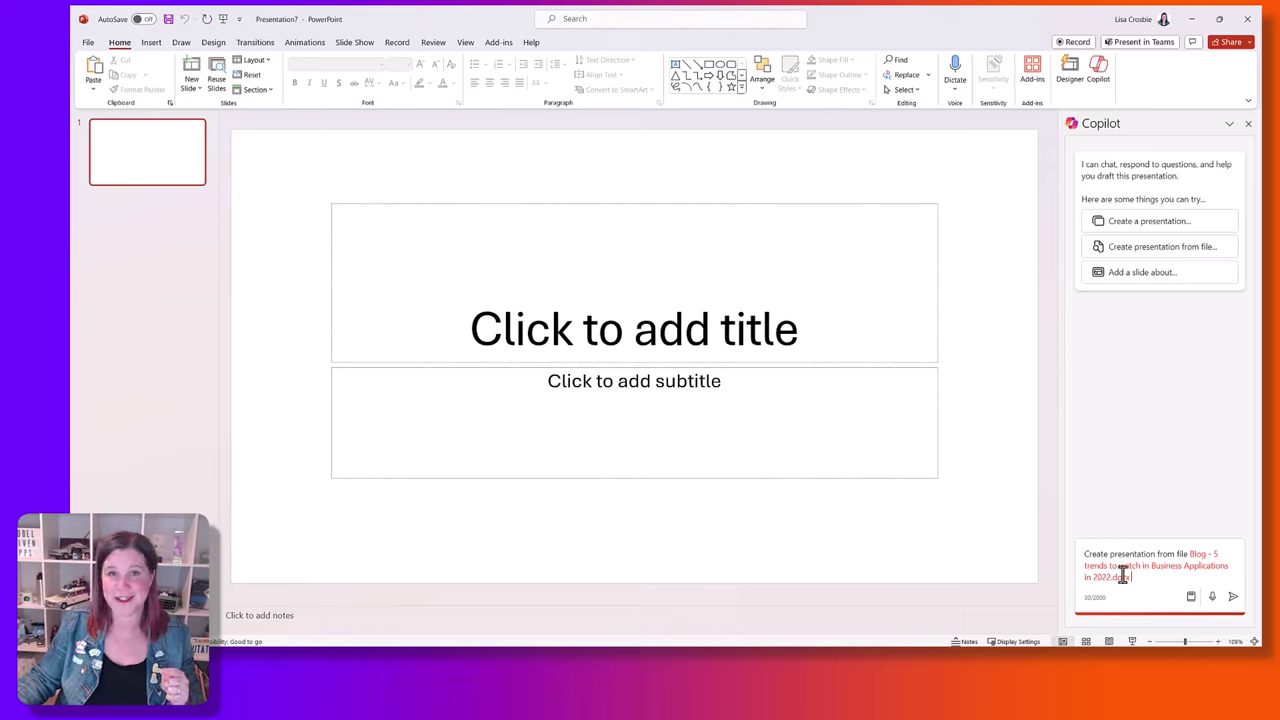
pyautogui.click(1233, 599)
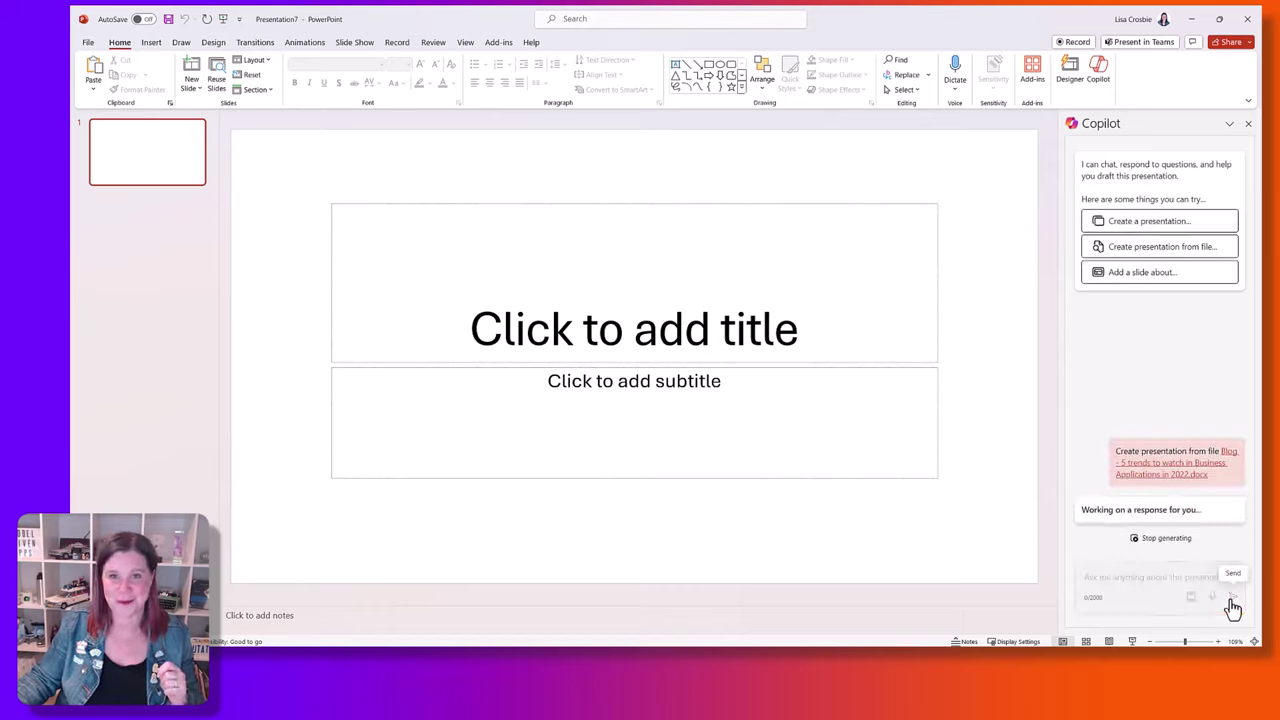
# Bring the Word blog forward, read through its five trend sections, then close Word.
pyautogui.moveTo(845, 636)
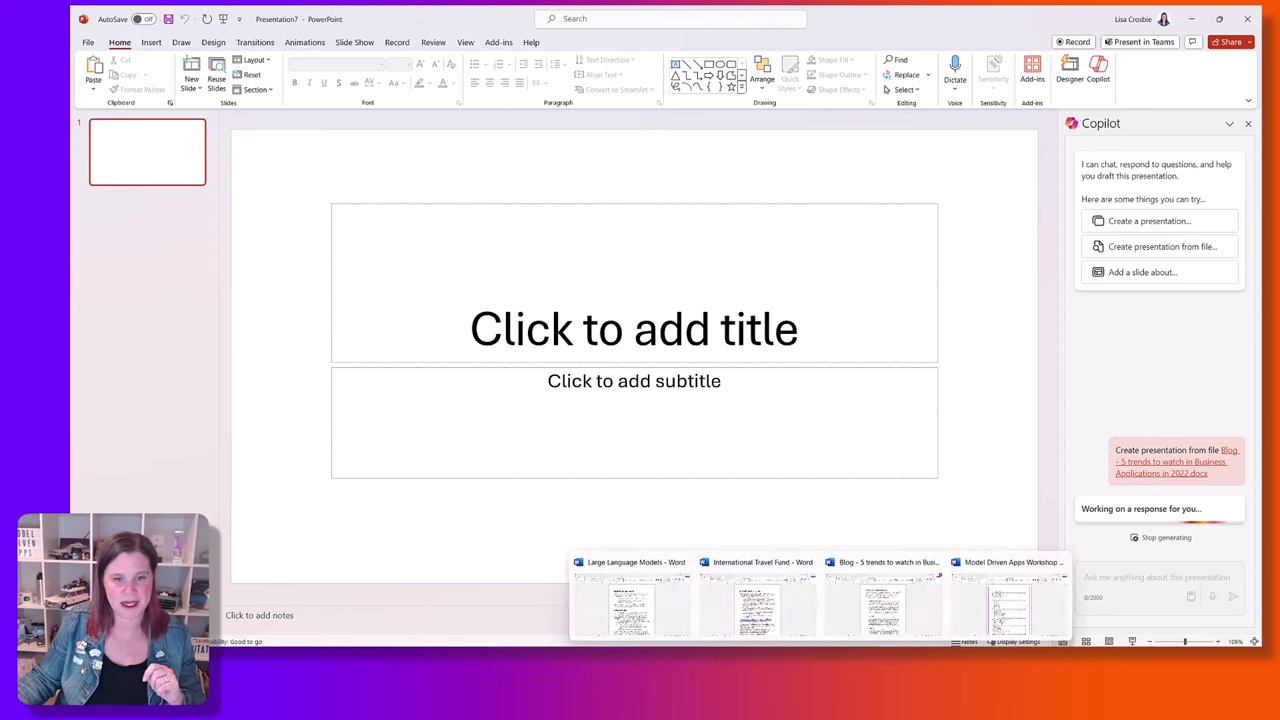
pyautogui.click(902, 611)
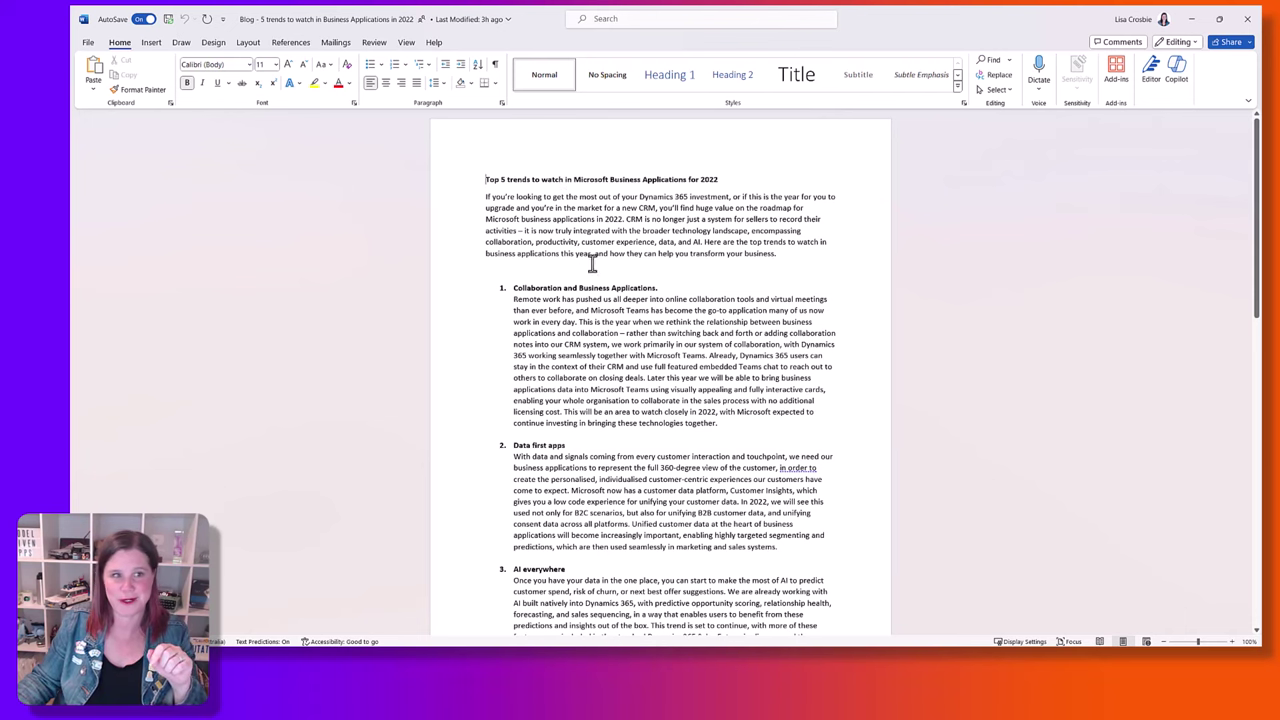
pyautogui.scroll(-3, 608, 289)
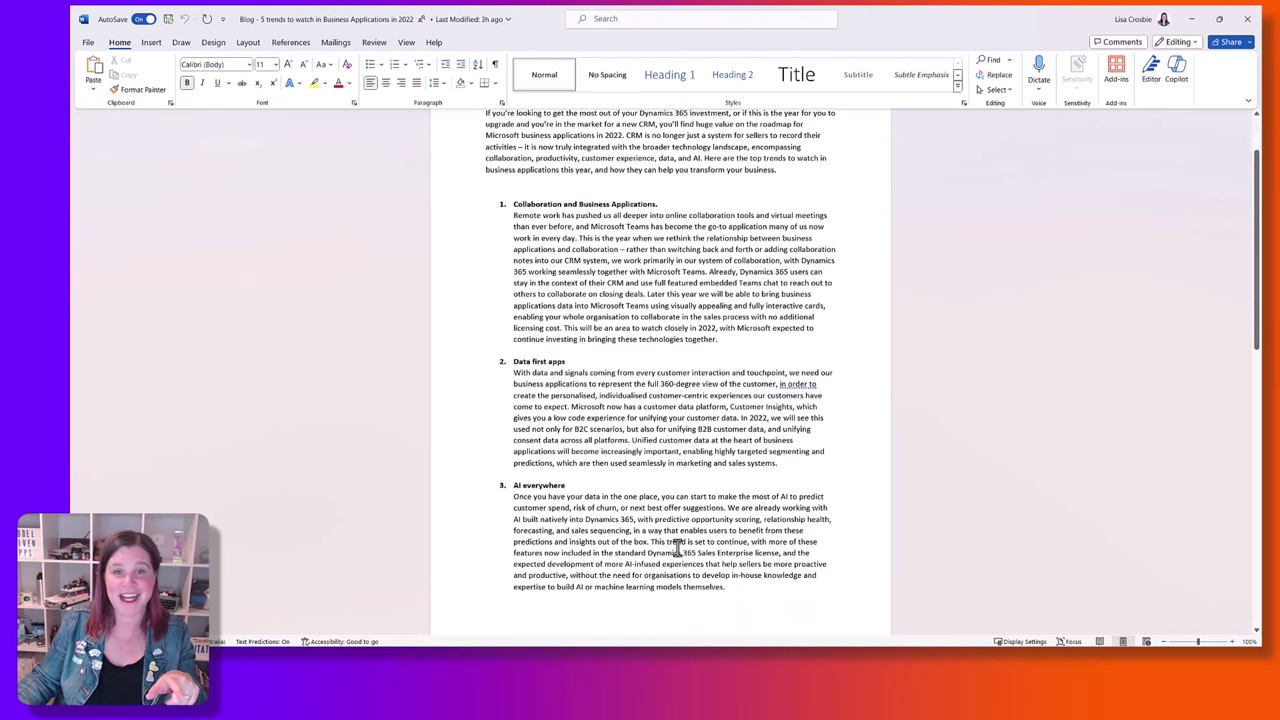
pyautogui.scroll(-3, 685, 510)
pyautogui.scroll(-12, 685, 510)
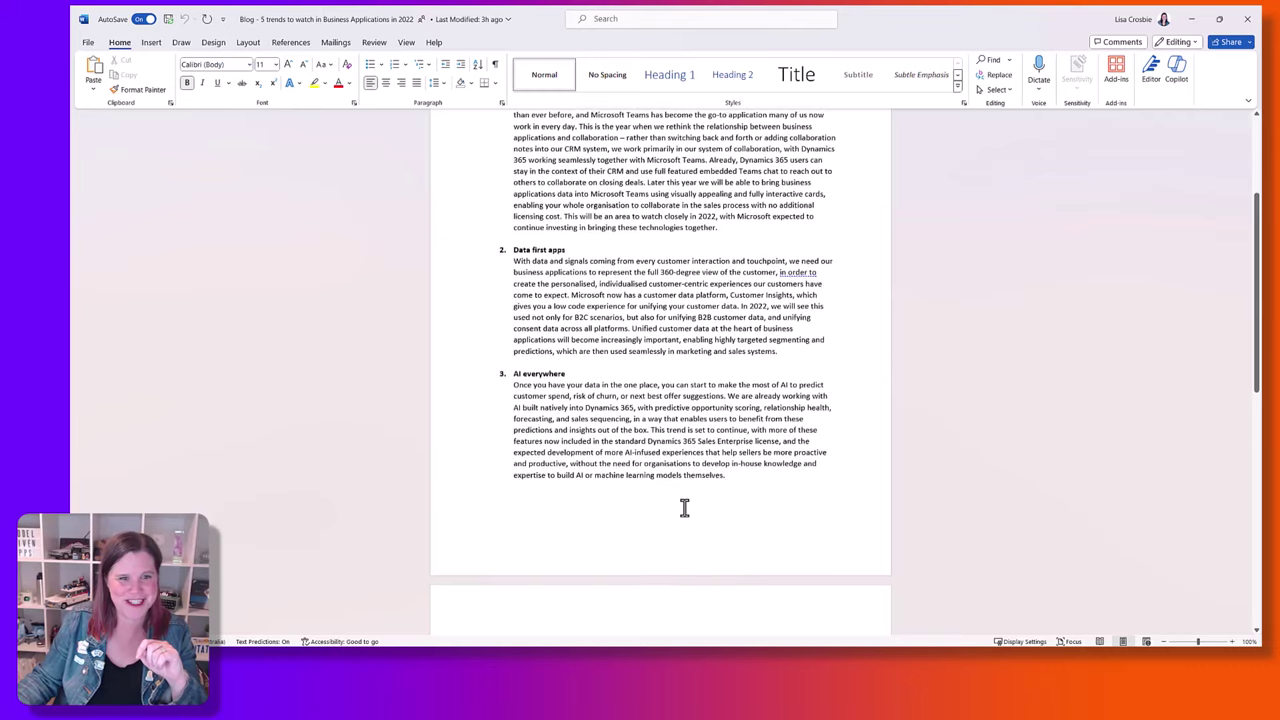
pyautogui.scroll(20, 685, 510)
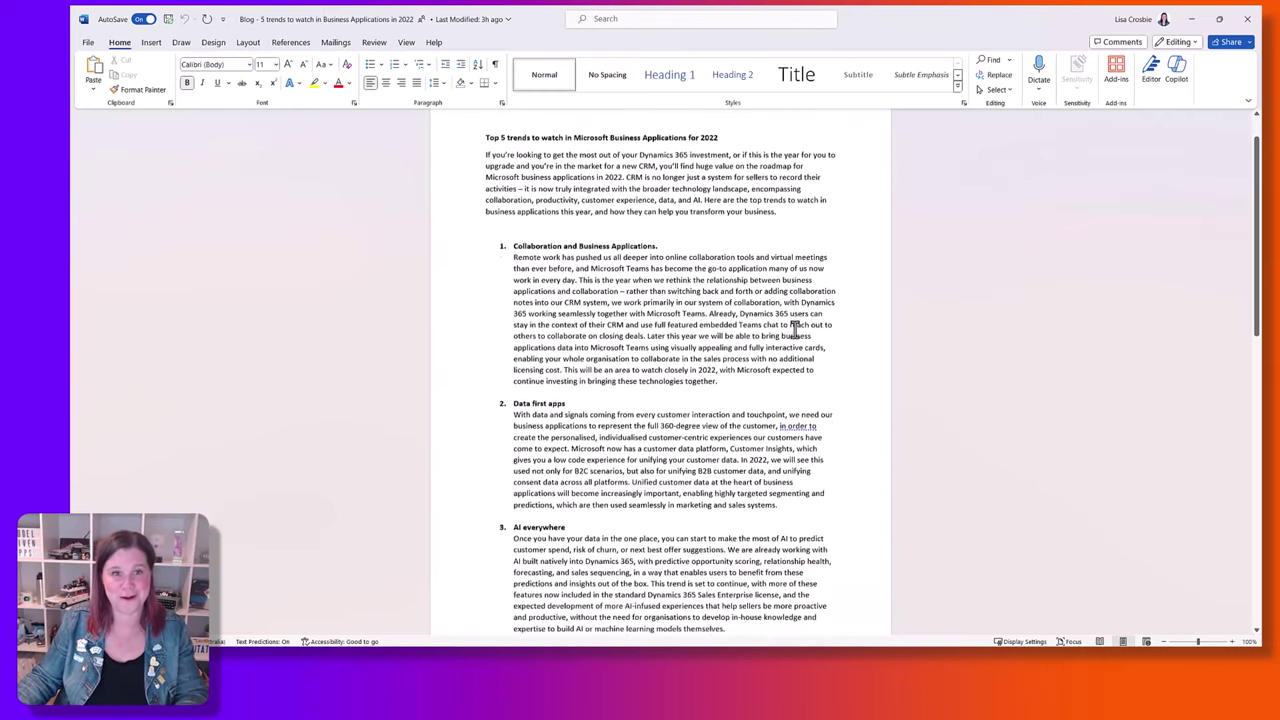
pyautogui.scroll(-9, 766, 186)
pyautogui.scroll(-16, 766, 180)
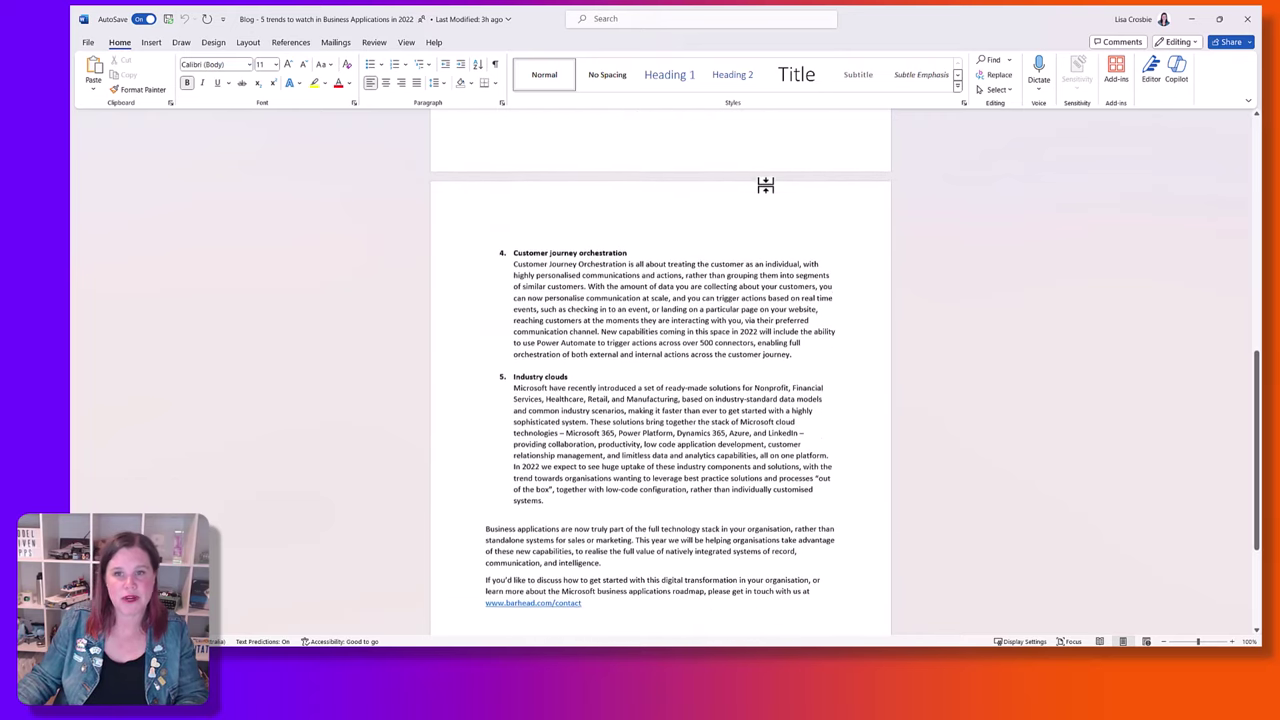
pyautogui.scroll(4, 760, 195)
pyautogui.scroll(15, 757, 205)
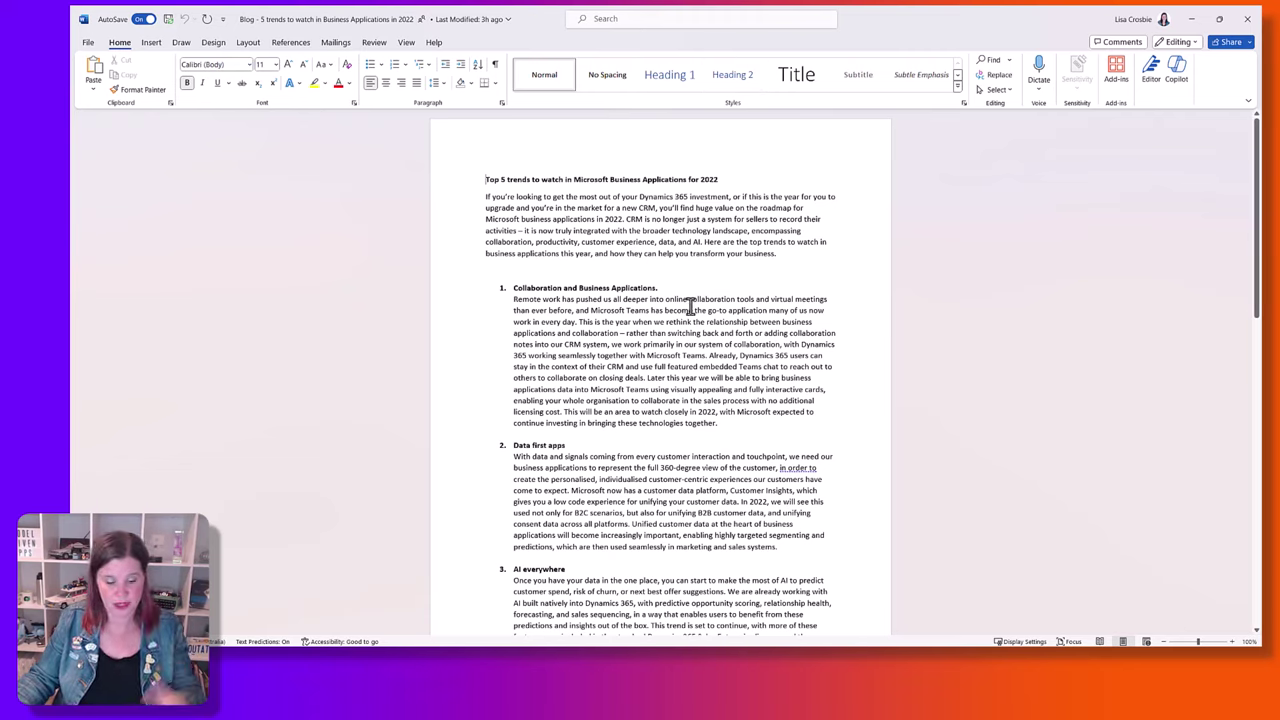
pyautogui.click(1247, 19)
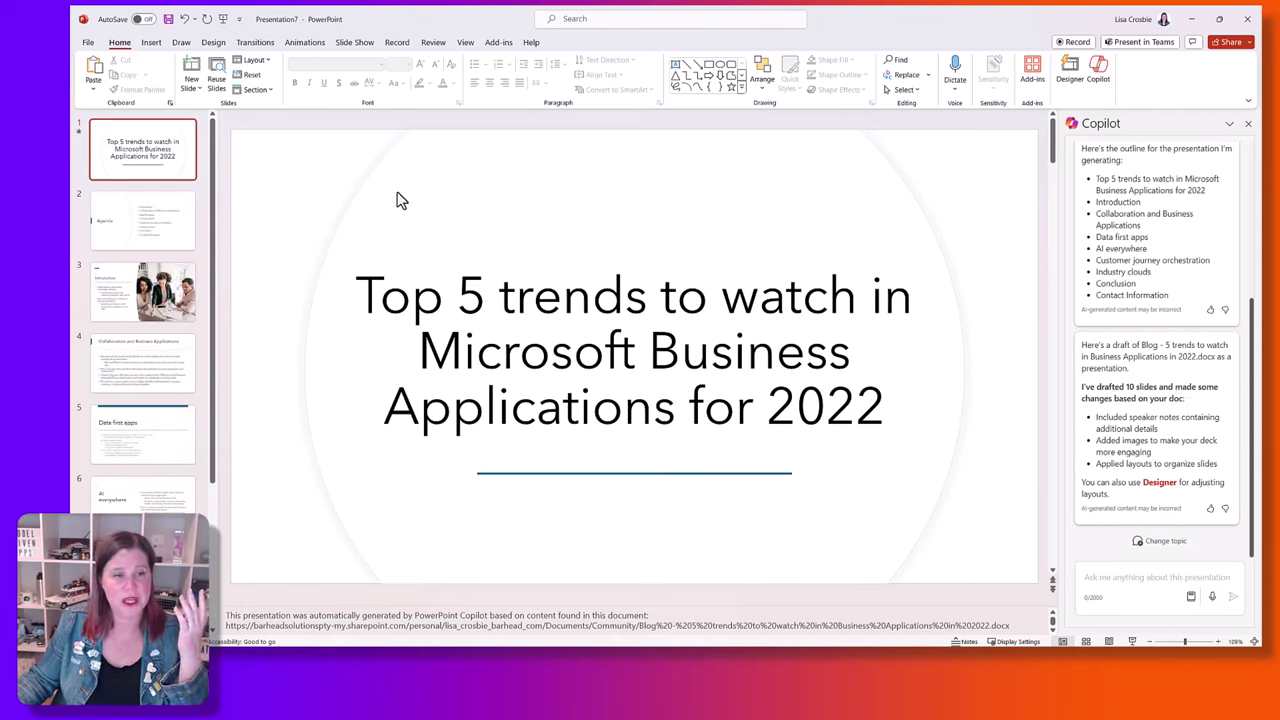
# Step through slides 2–7, Agenda to Customer journey orchestration, and bring up Designer layout ideas.
pyautogui.click(141, 228)
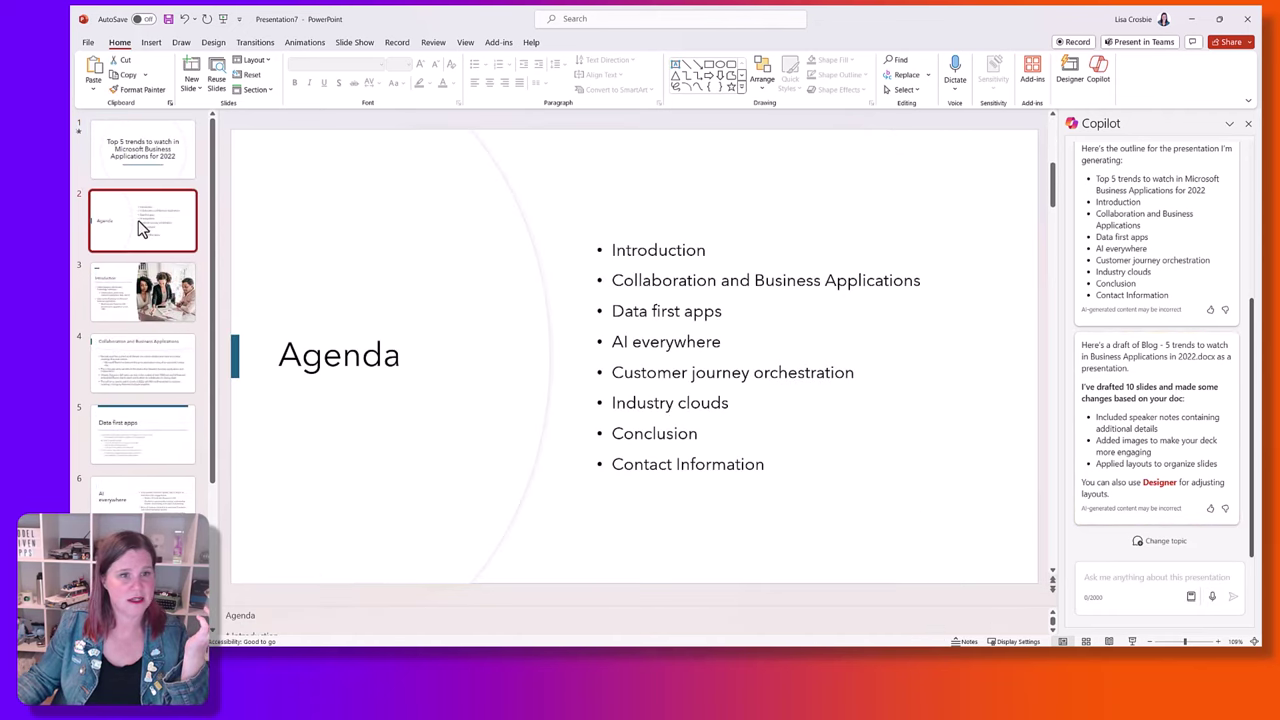
pyautogui.press('Down')
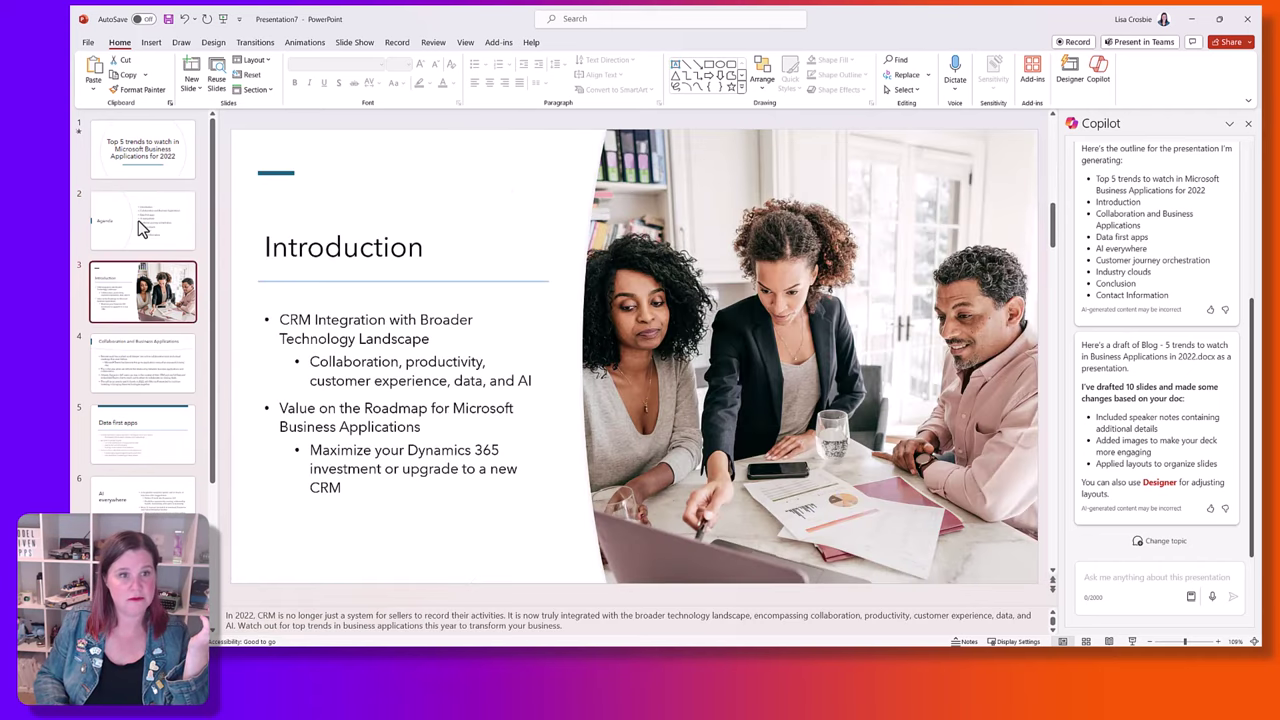
pyautogui.press('Down')
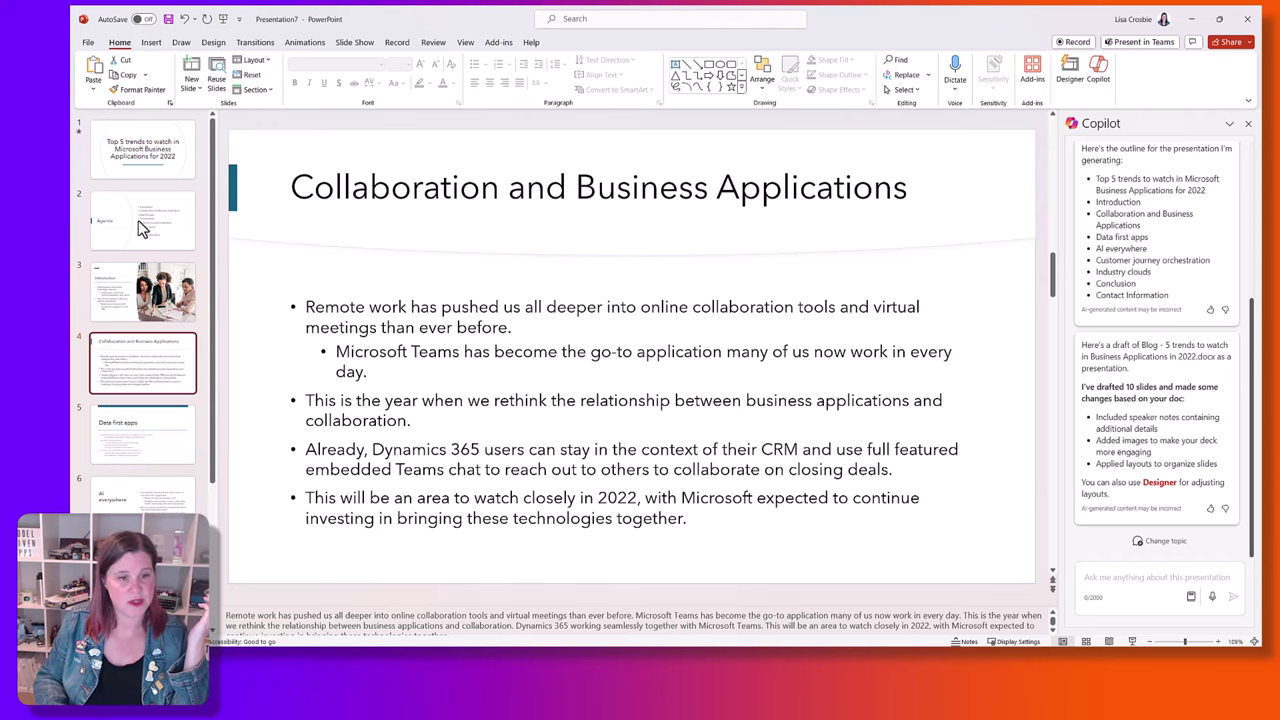
pyautogui.press('Down')
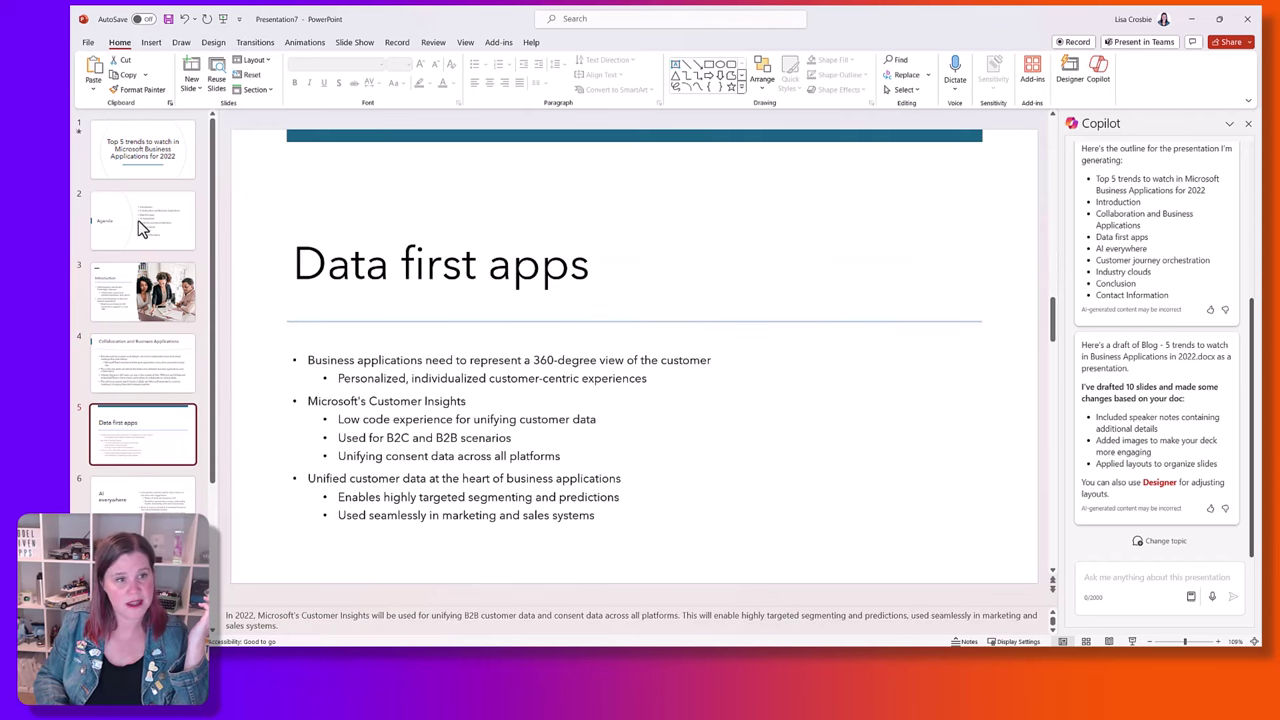
pyautogui.press('Down')
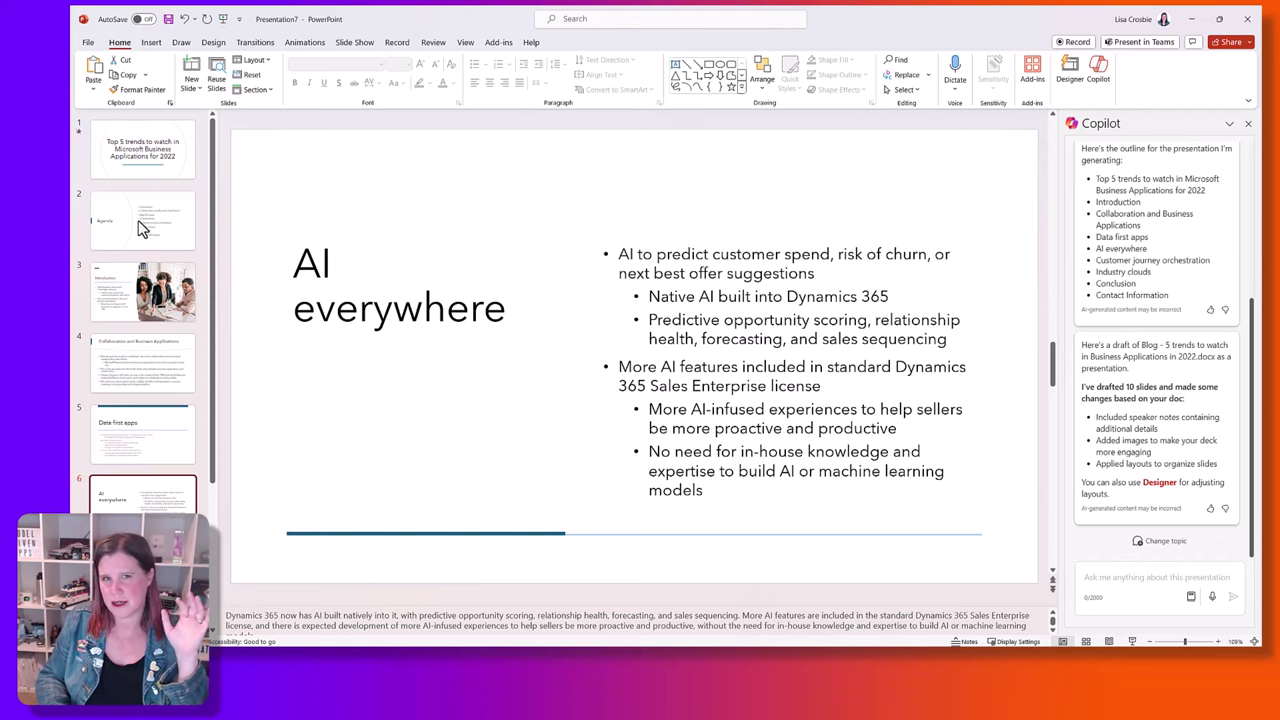
pyautogui.press('Down')
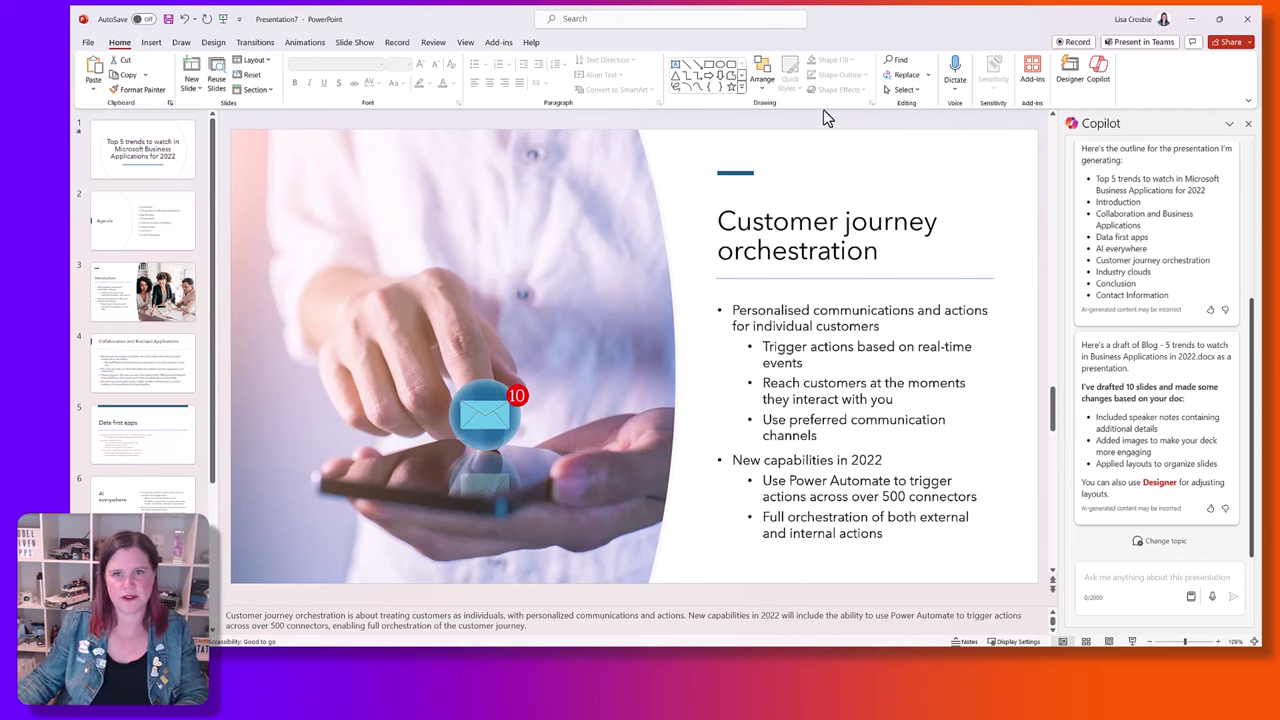
pyautogui.click(1069, 70)
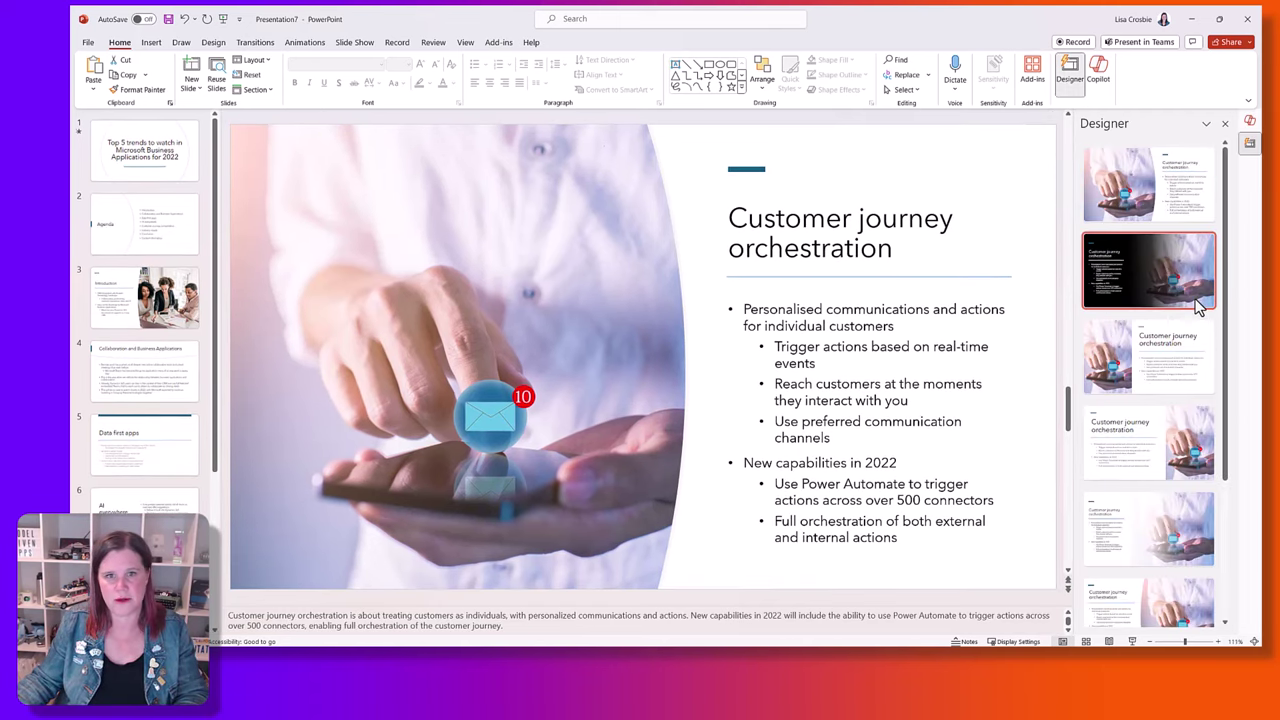
# Give slide 7 a wider-text Designer layout and the Introduction slide a faded-photo layout.
pyautogui.click(1197, 362)
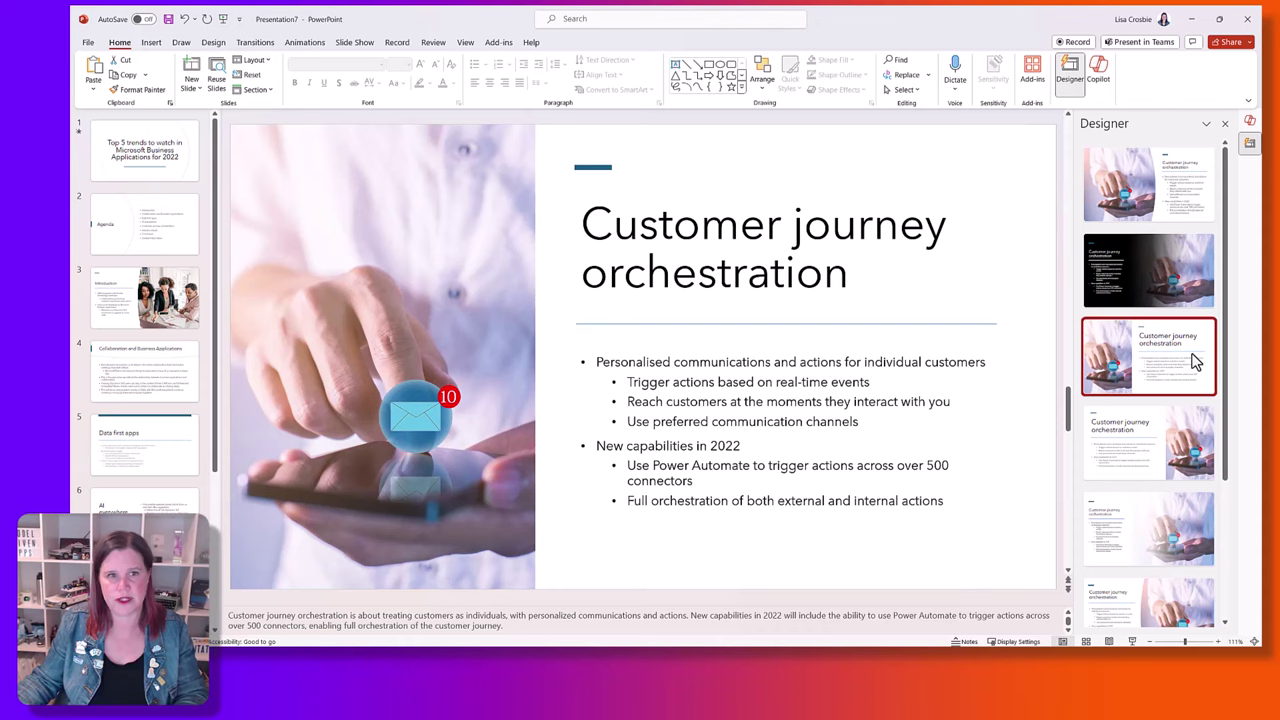
pyautogui.click(157, 312)
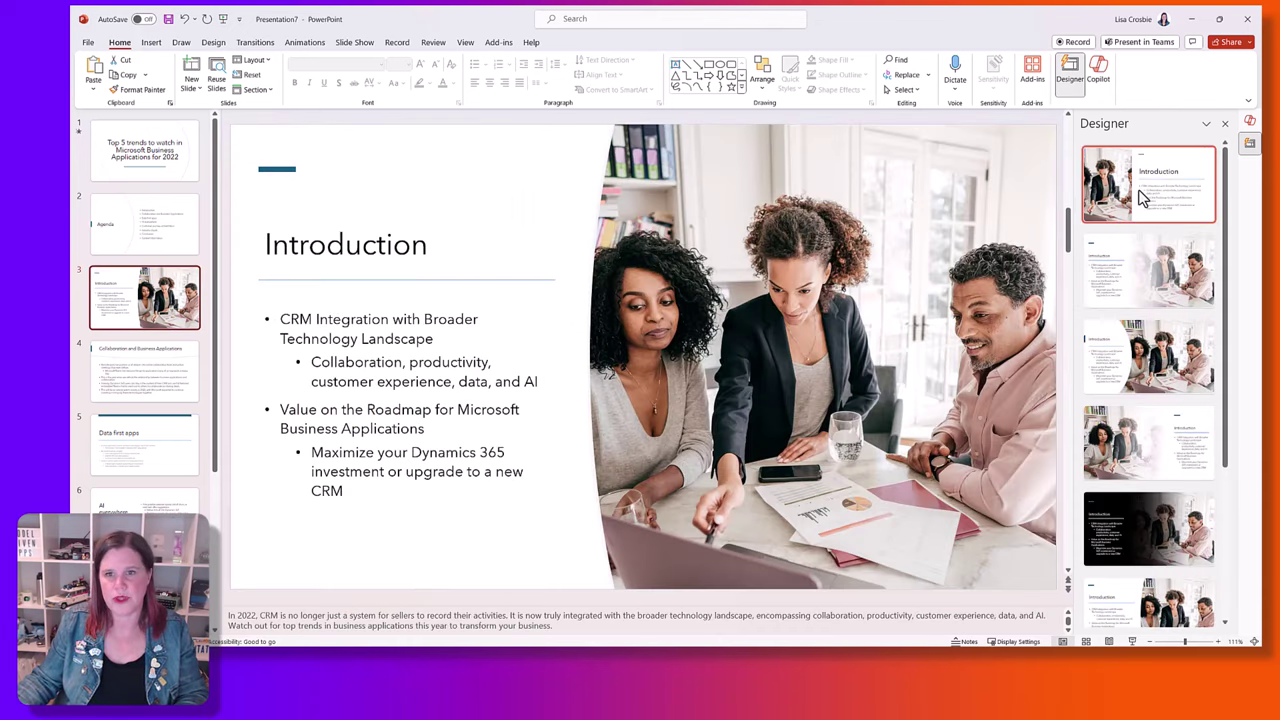
pyautogui.click(1155, 285)
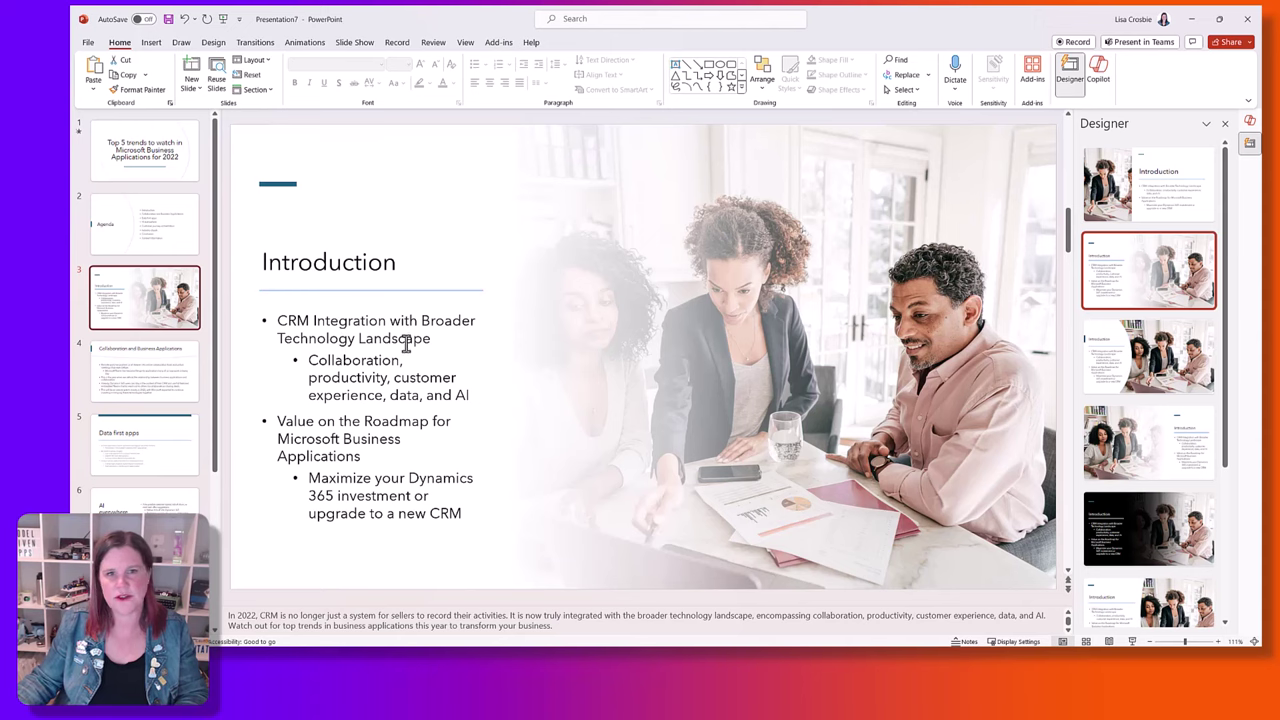
# Browse the Conclusion, Industry clouds and AI everywhere slides, ending on Data first apps.
pyautogui.scroll(-3, 180, 380)
pyautogui.click(168, 383)
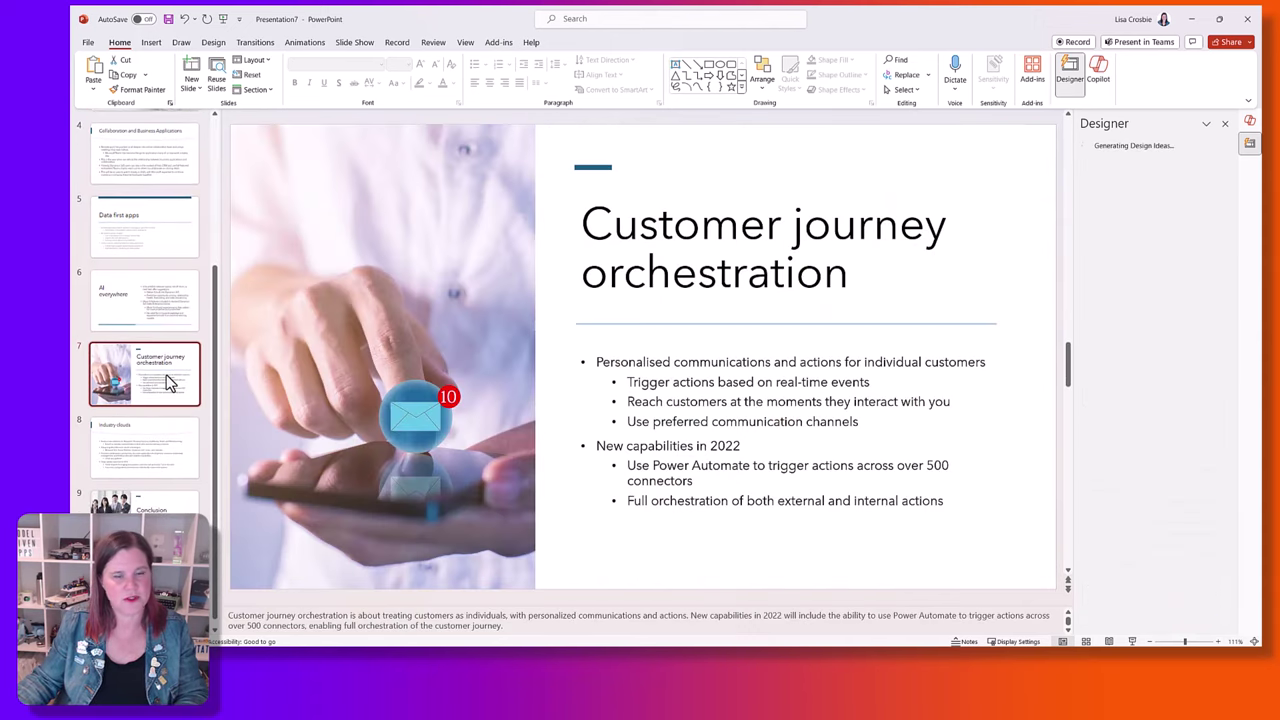
pyautogui.click(157, 495)
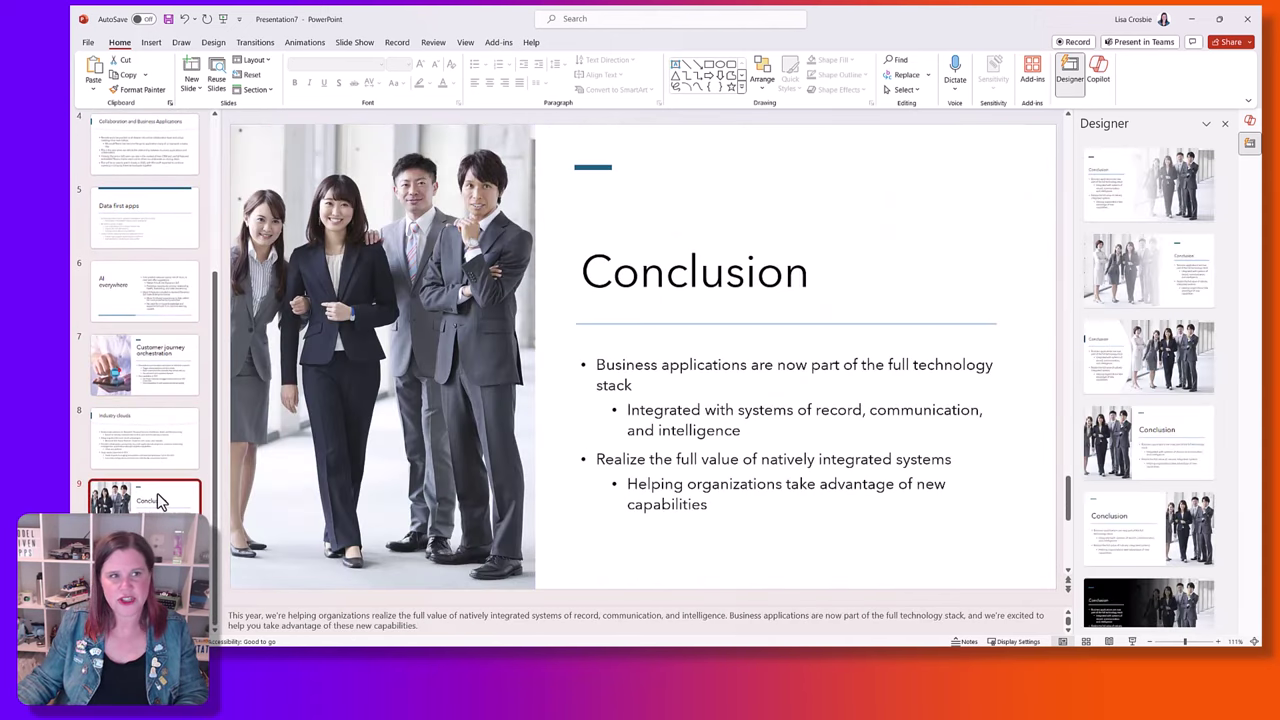
pyautogui.click(155, 440)
pyautogui.click(157, 373)
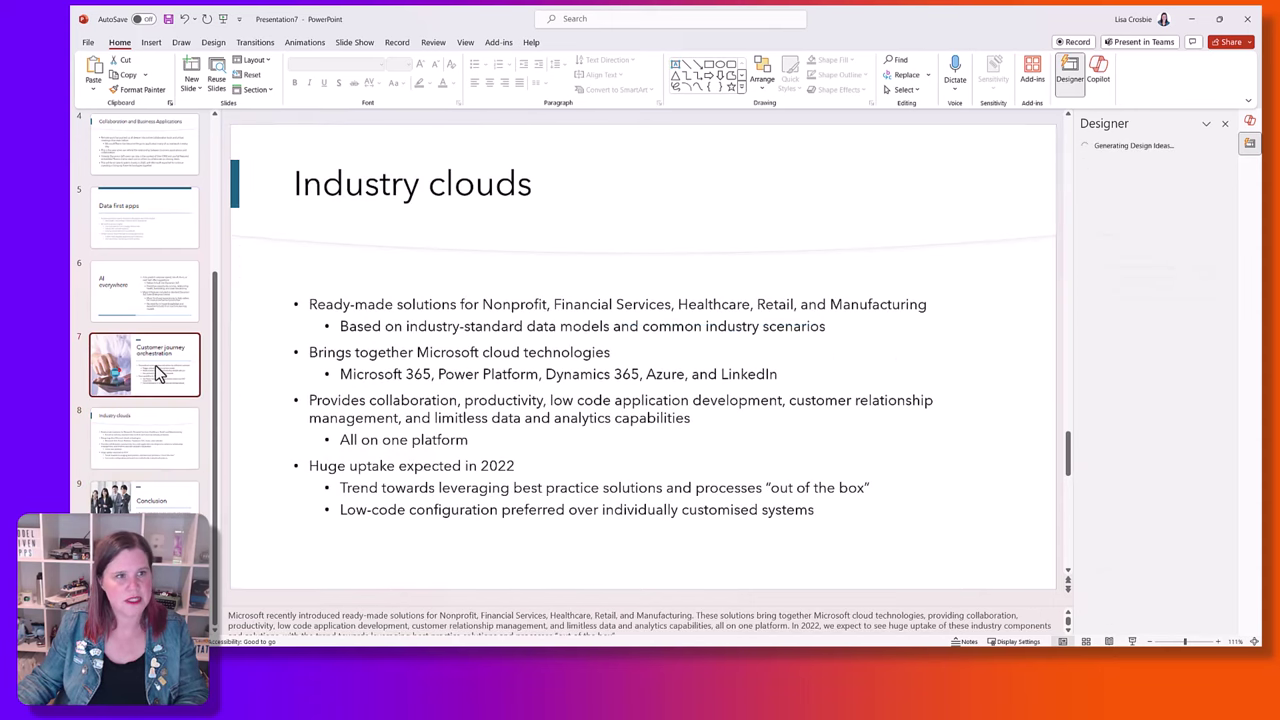
pyautogui.click(145, 290)
pyautogui.click(145, 218)
pyautogui.scroll(3, 145, 300)
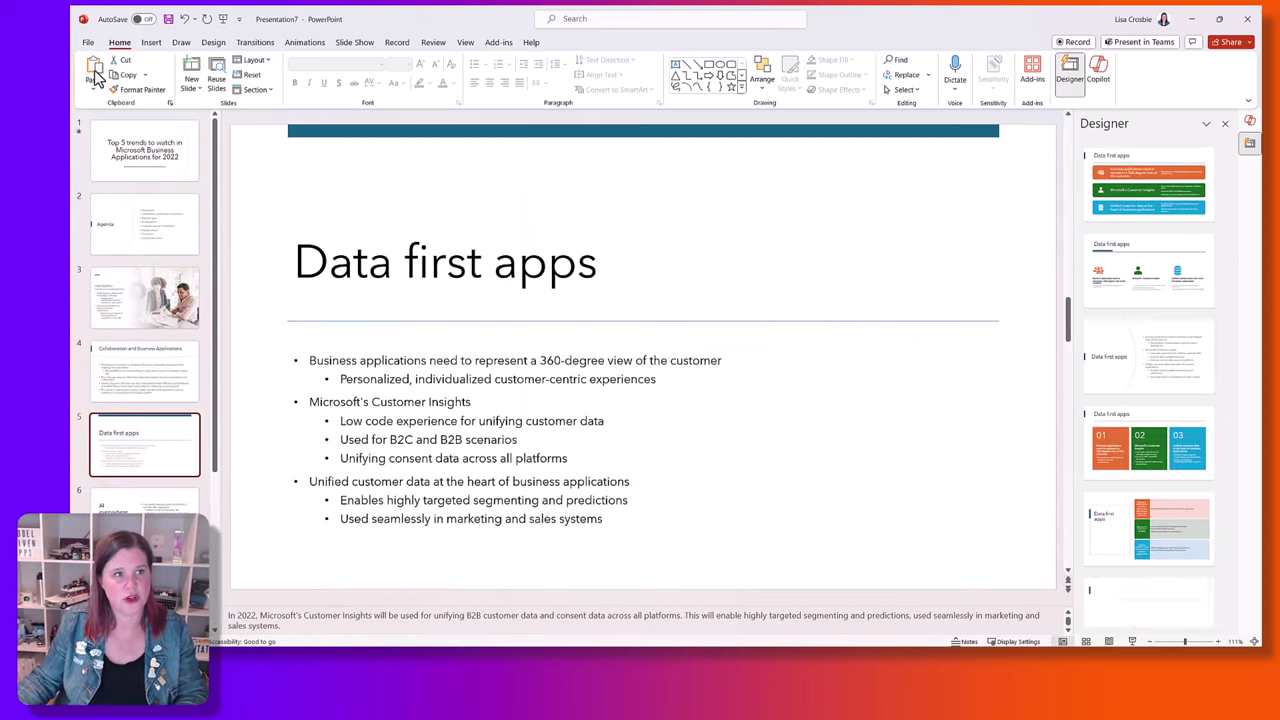